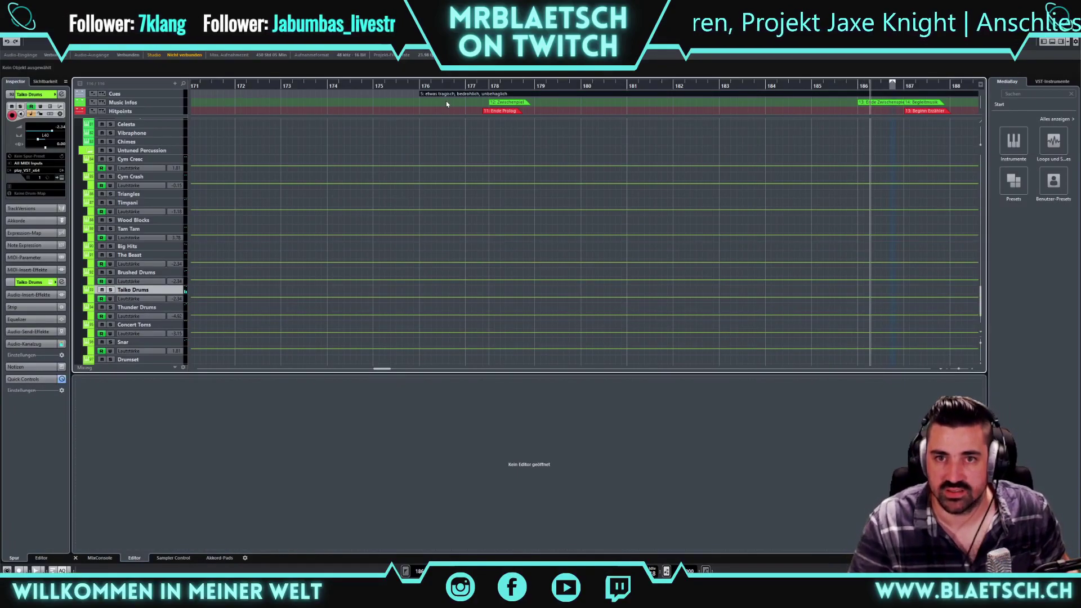
Set the quantize value to 1/16 and record a MIDI part on the Taiko Drums track from bar 176
left_click(744, 42)
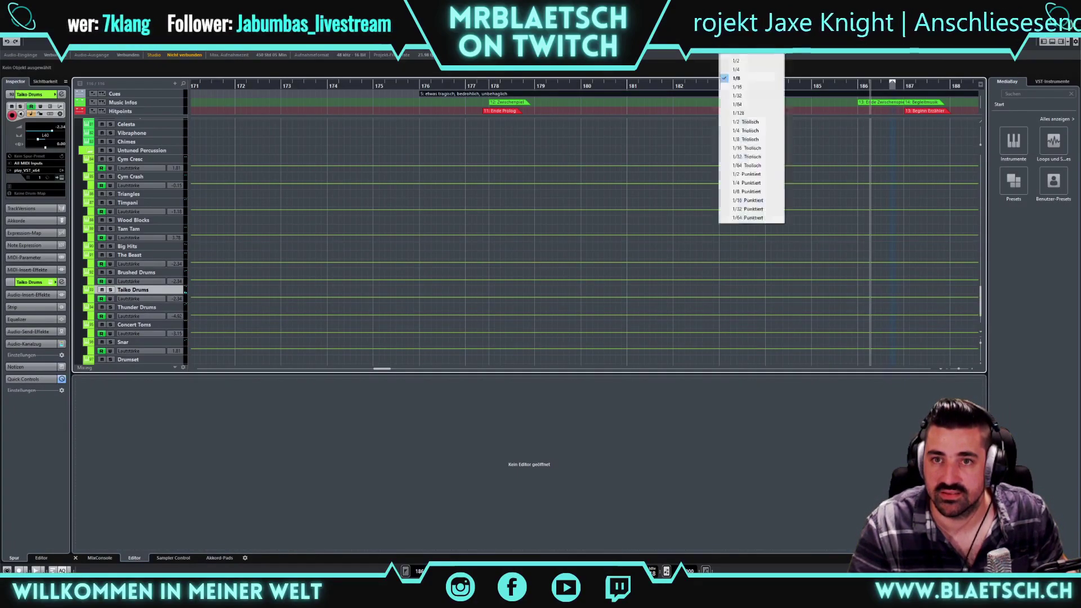
left_click(738, 87)
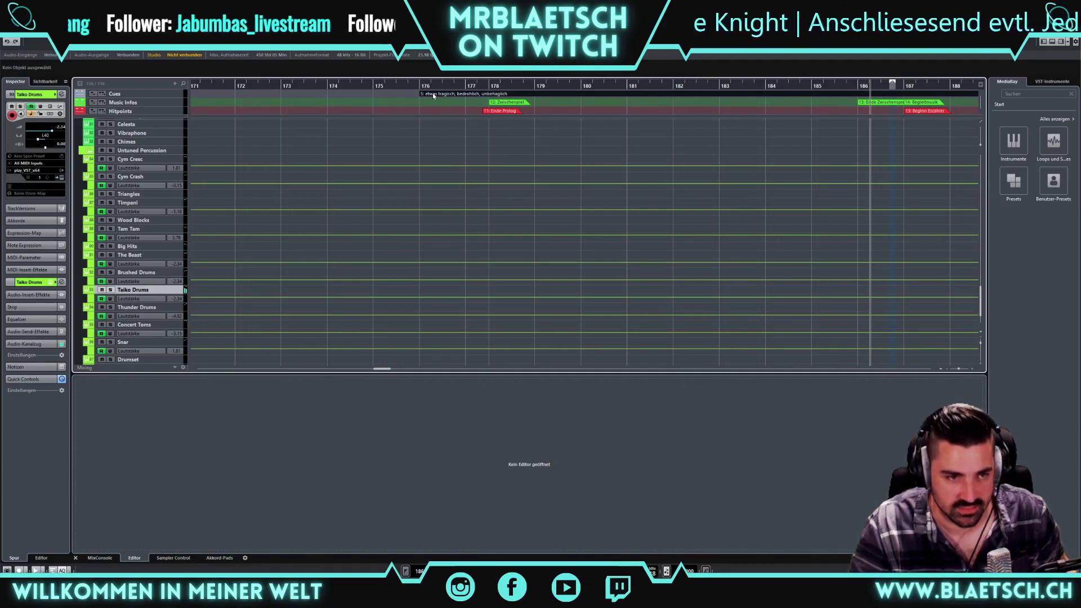
left_click(172, 308)
left_click(340, 289)
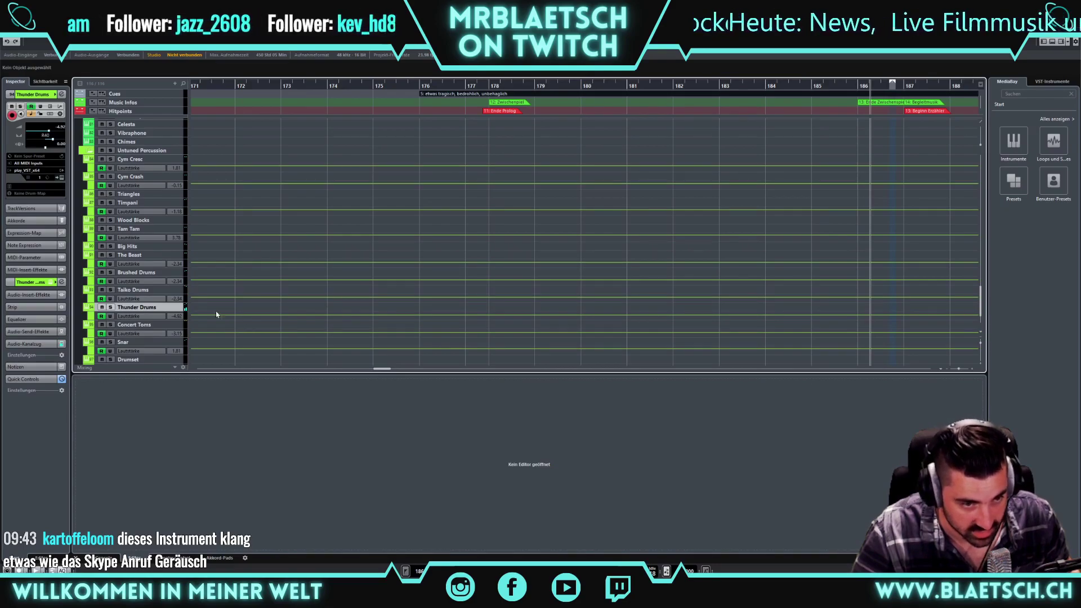
left_click(174, 289)
left_click(247, 248)
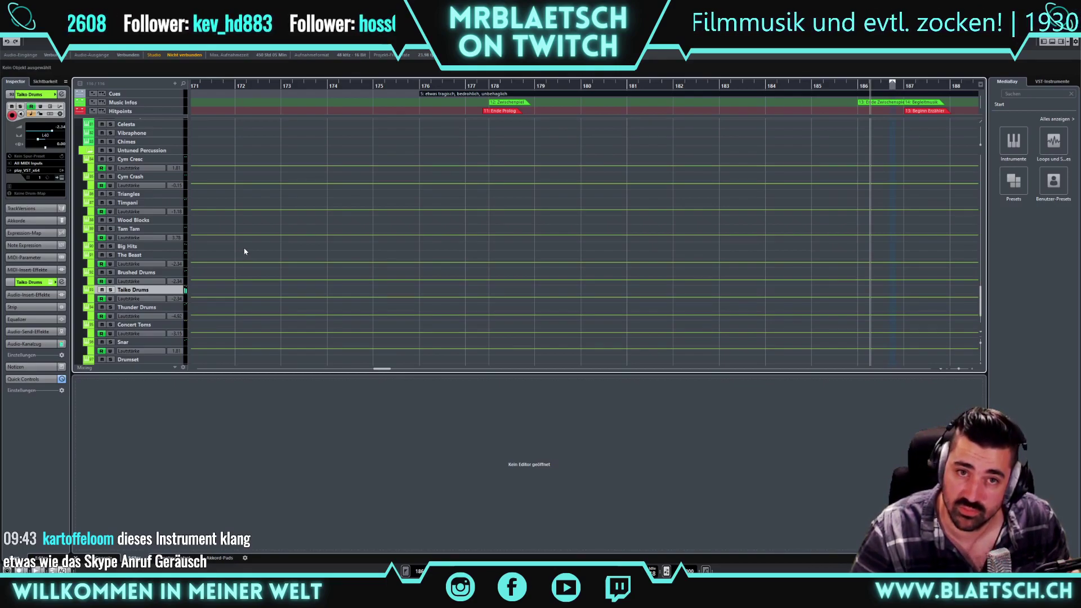
left_click(418, 86)
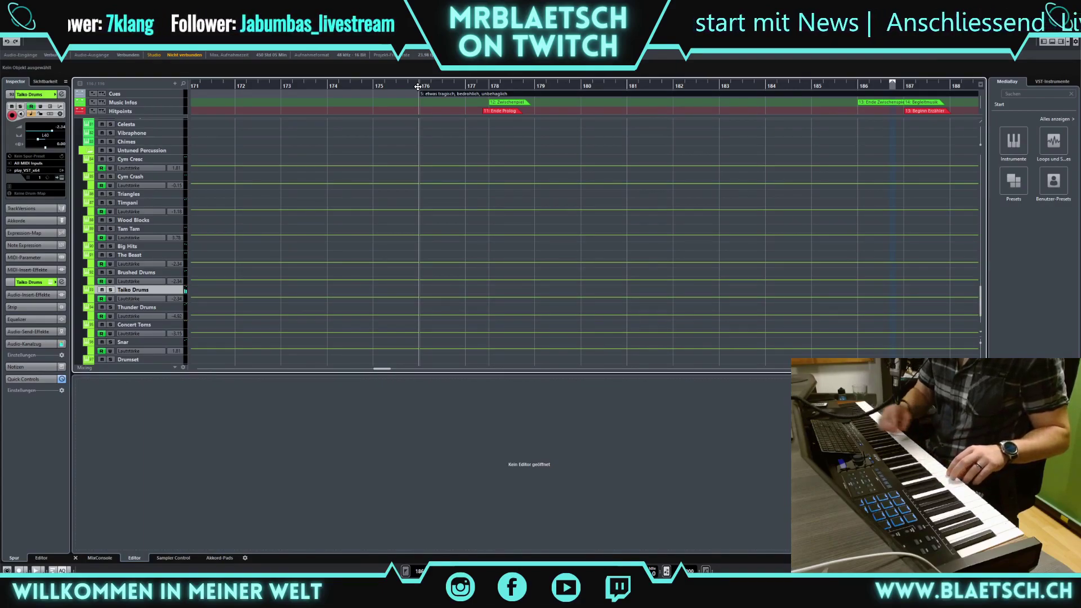
key("KP_Multiply")
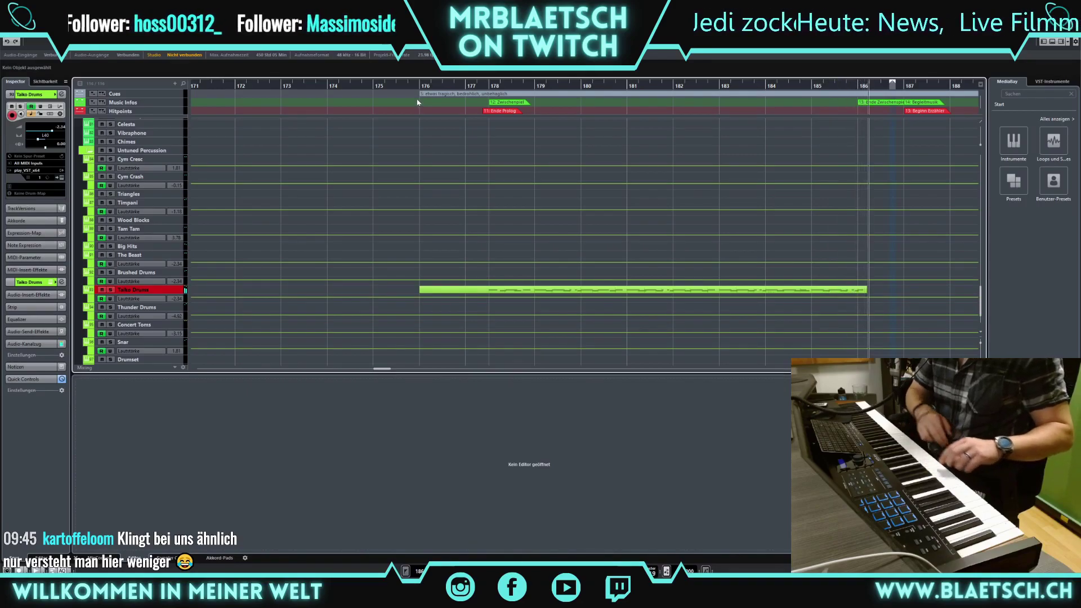
key("space")
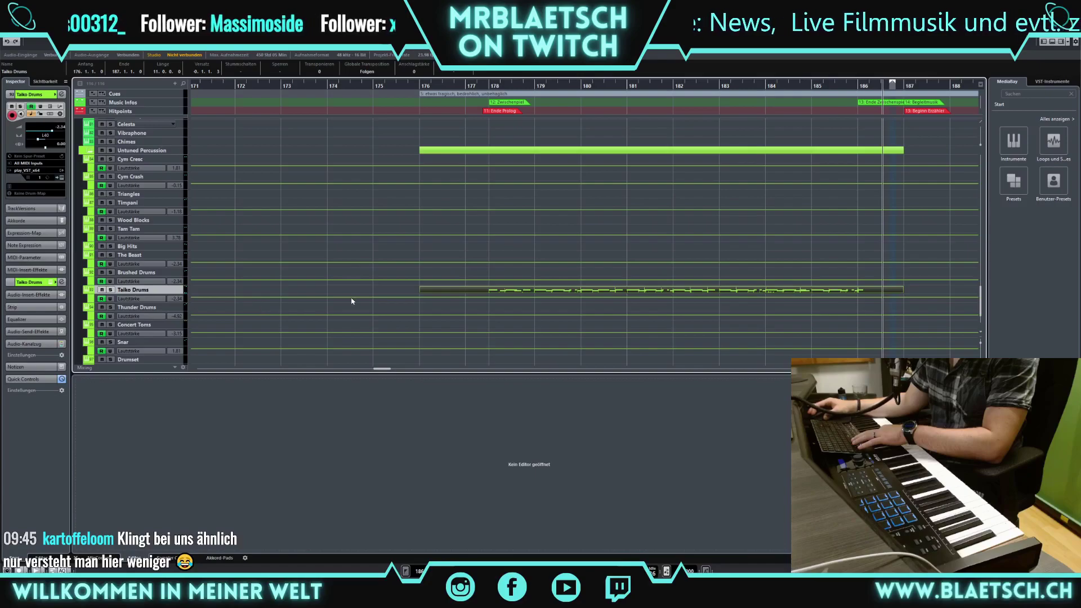
Draw a Taiko Drums volume automation ramp from just before bar 176 up to 0.44 in bar 177, and play it back
left_click_drag(167, 302, 172, 313)
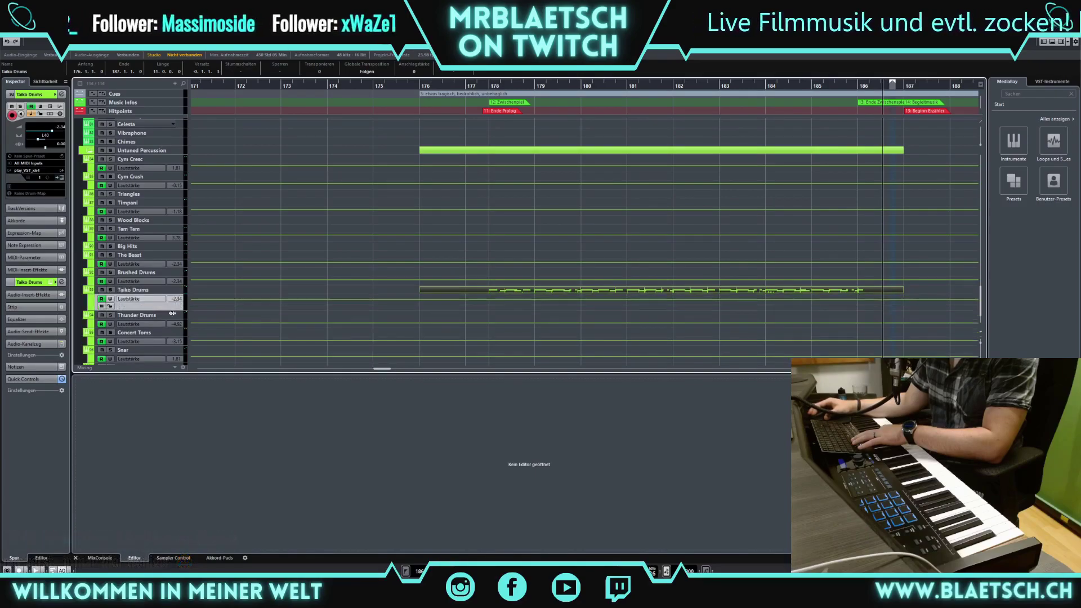
left_click(410, 302)
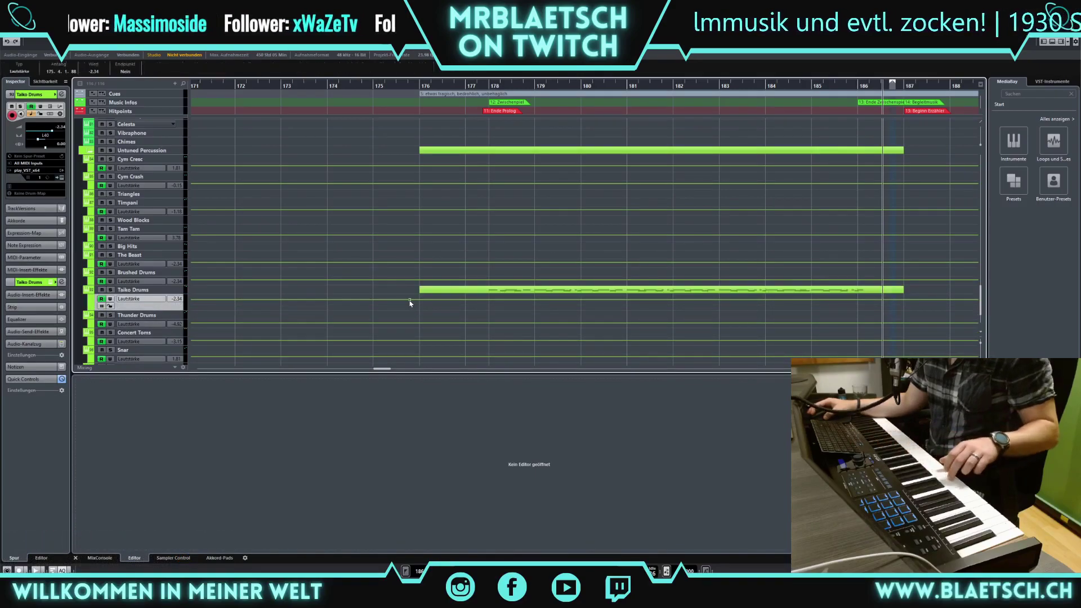
left_click(481, 301)
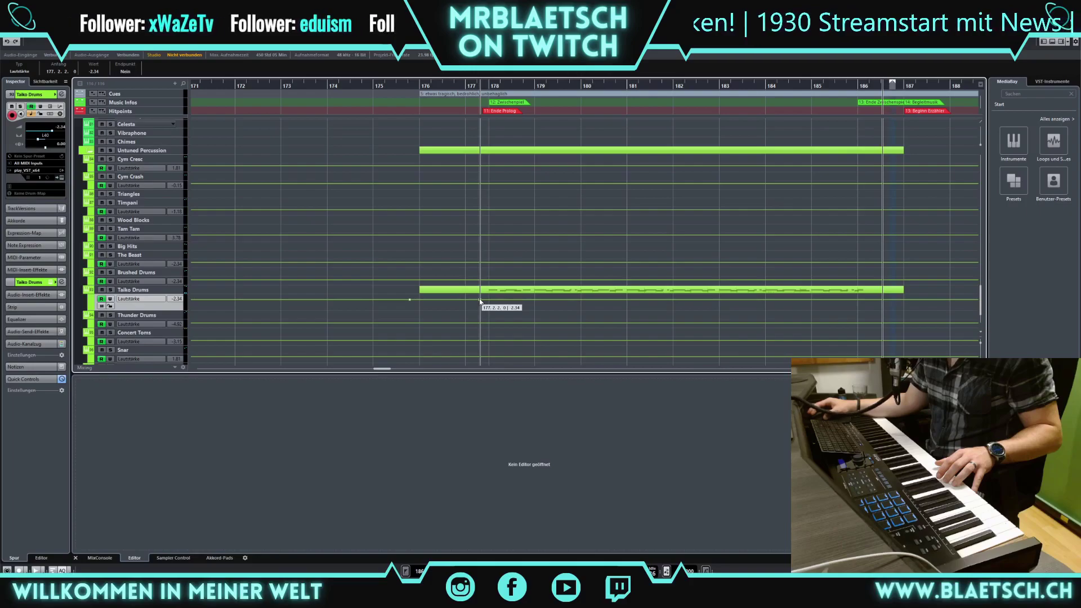
left_click_drag(480, 301, 478, 301)
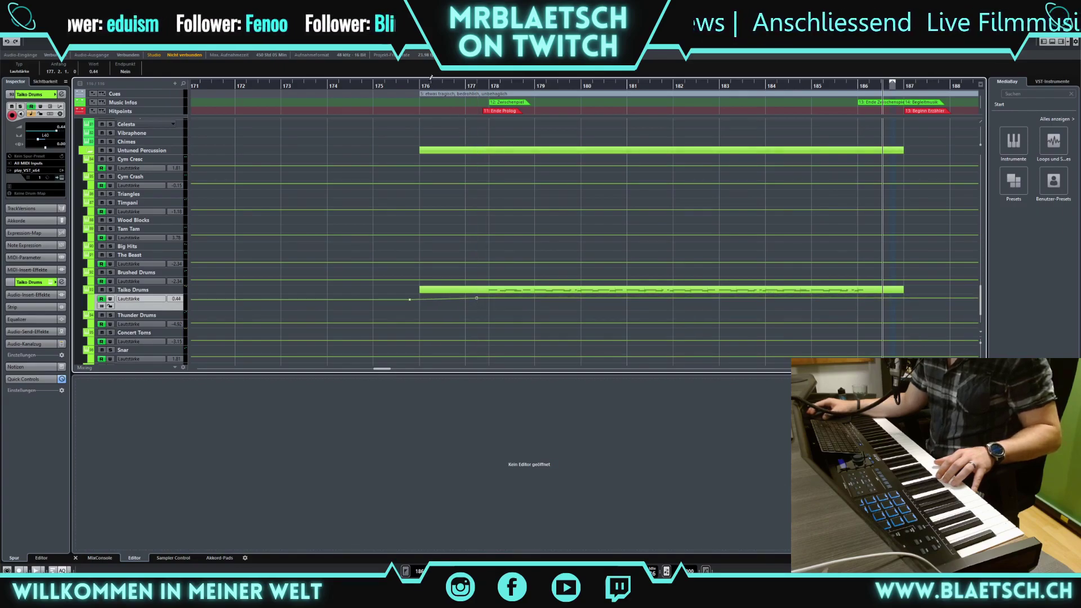
left_click(416, 88)
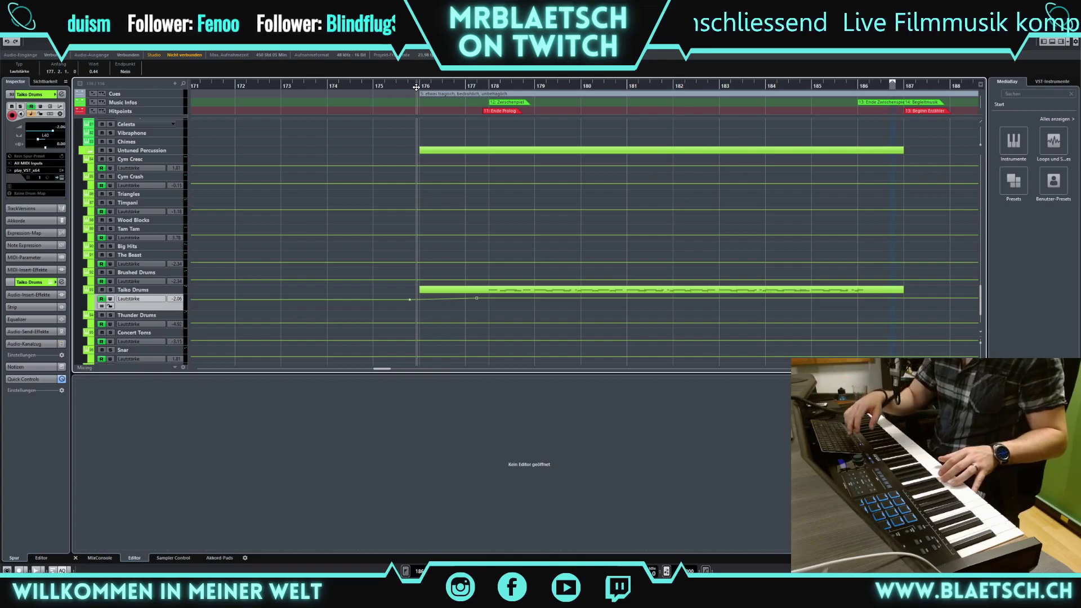
key("space")
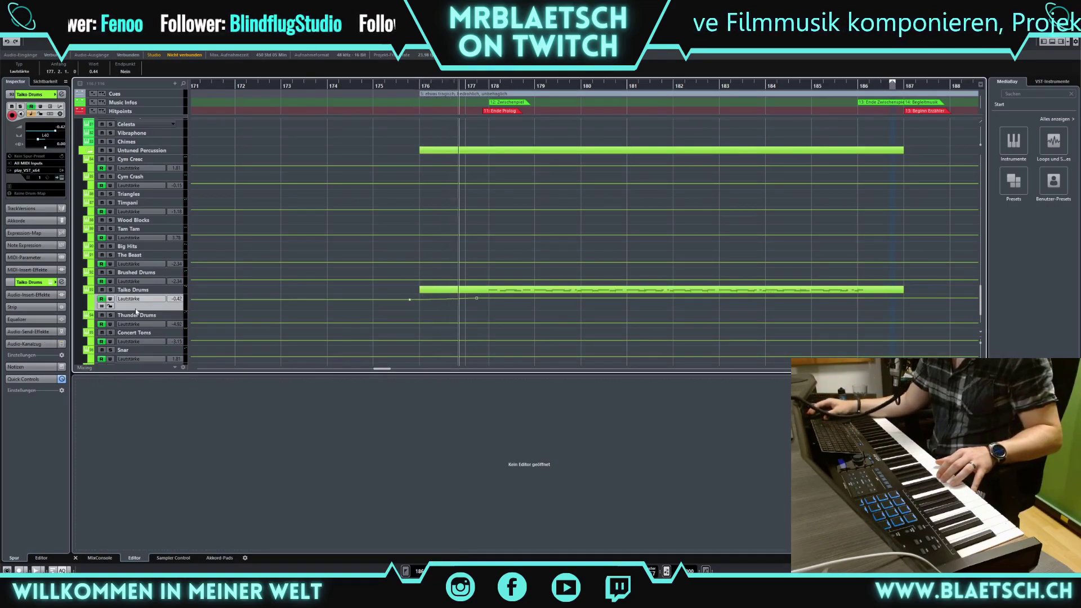
Record a MIDI part on the Thunder Drums track, starting at bar 176
left_click(174, 316)
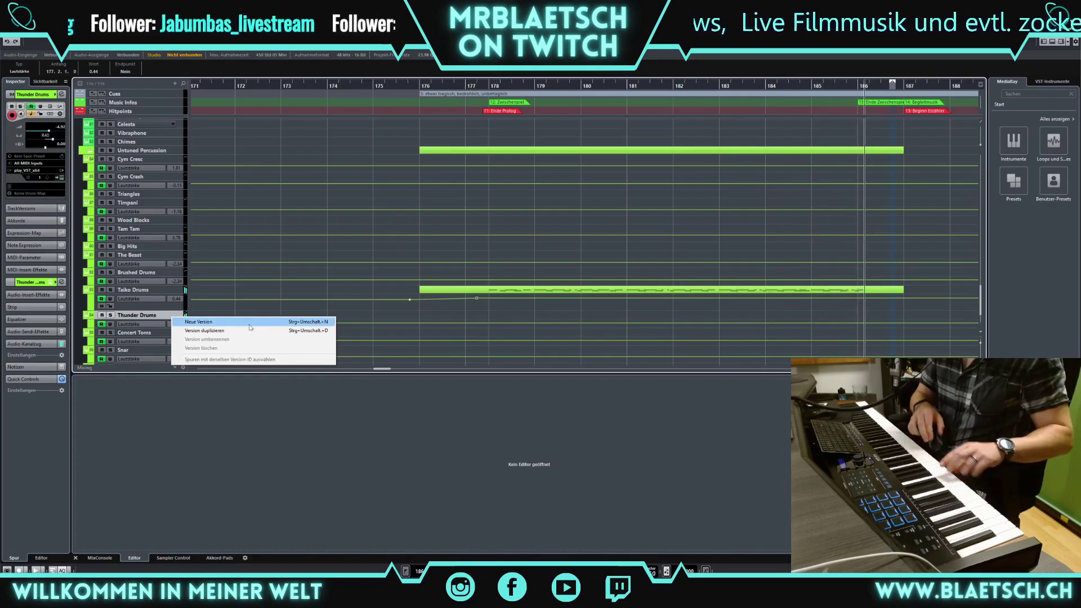
left_click(409, 317)
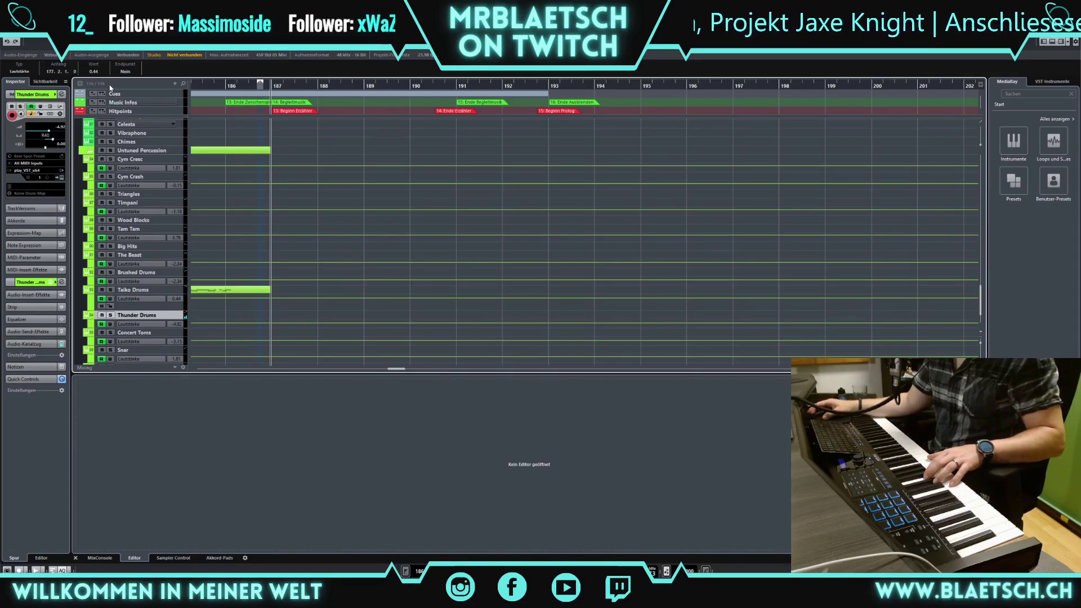
scroll(170, 84, "left", 2)
scroll(170, 84, "left", 10)
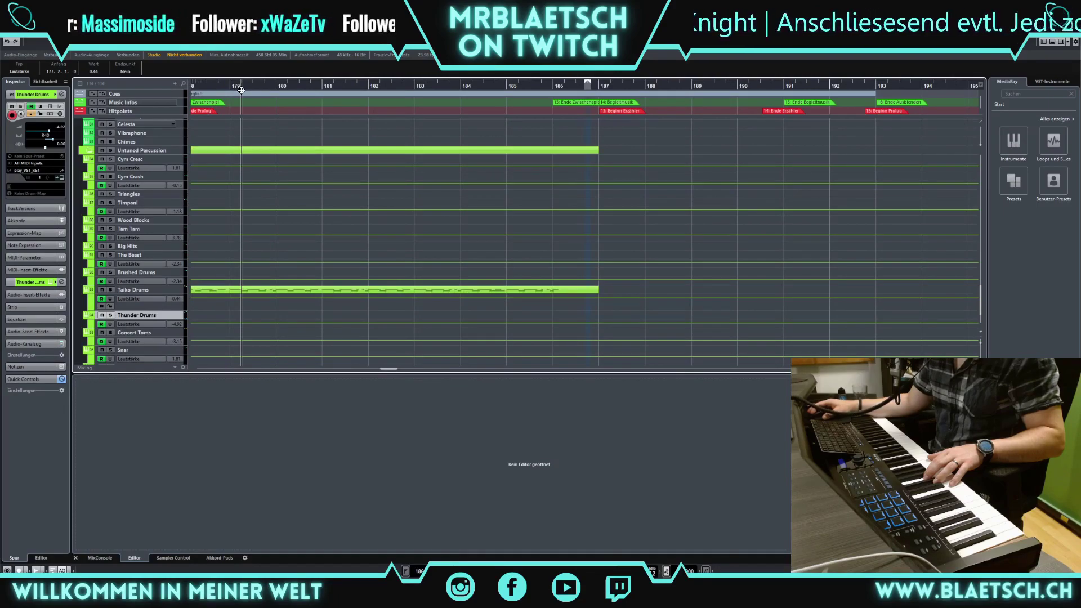
scroll(177, 93, "left", 1)
scroll(176, 93, "left", 5)
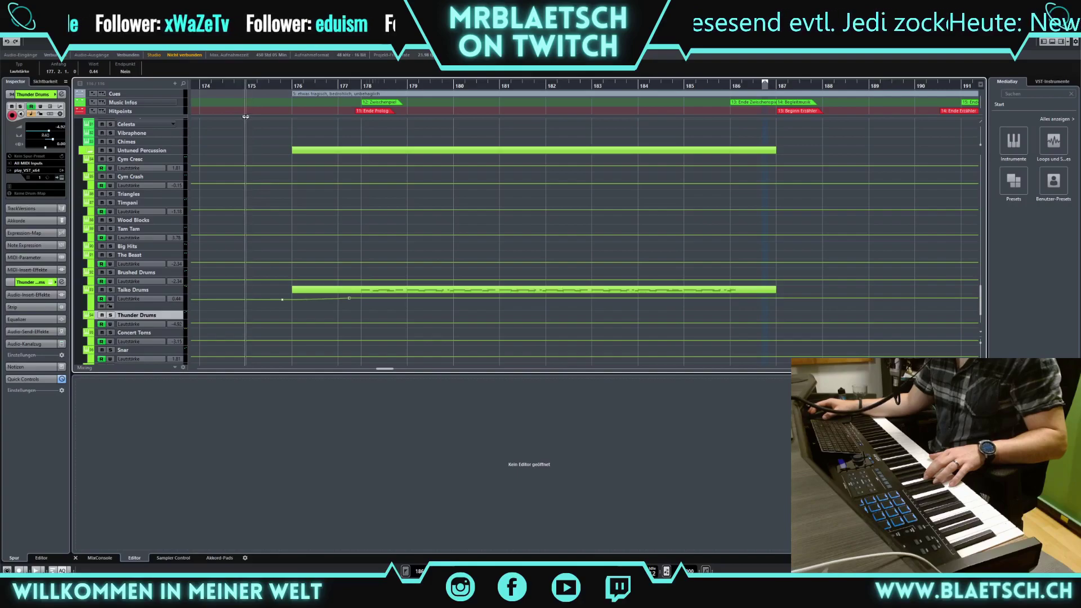
left_click(288, 86)
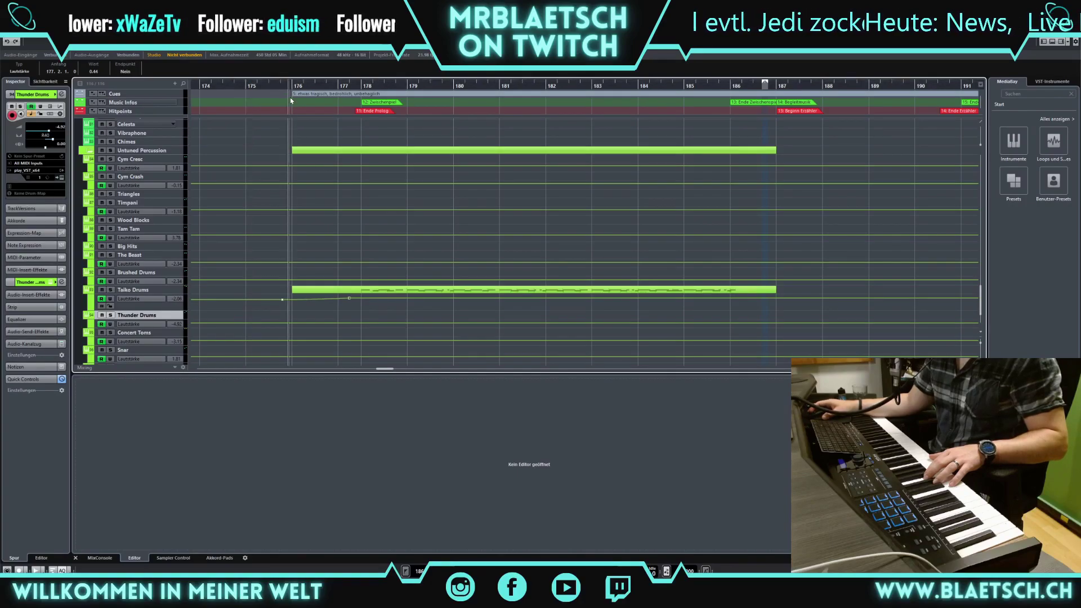
left_click(292, 107)
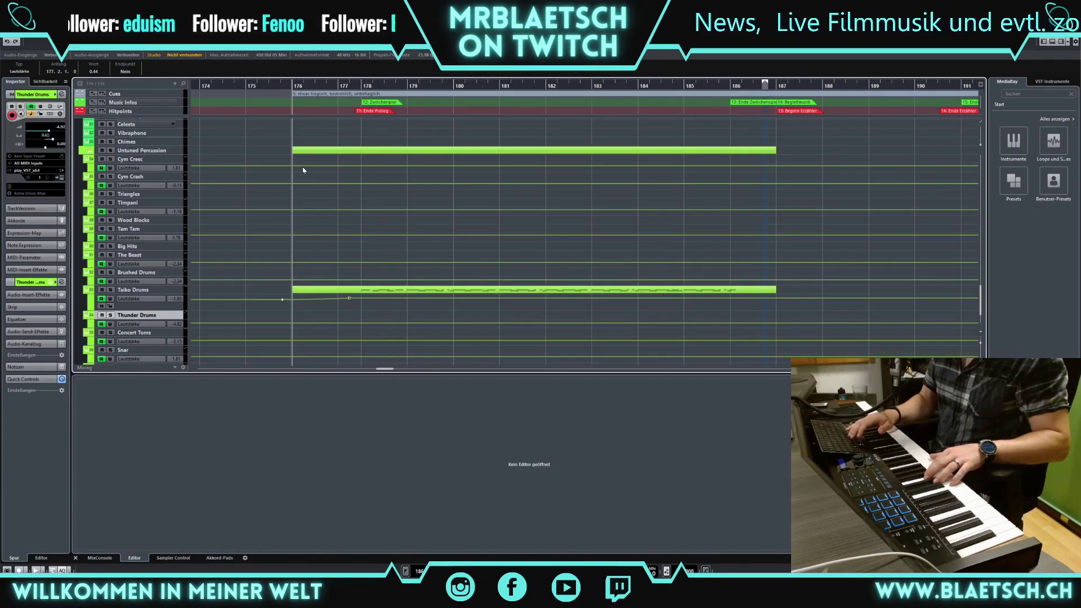
key("KP_Multiply")
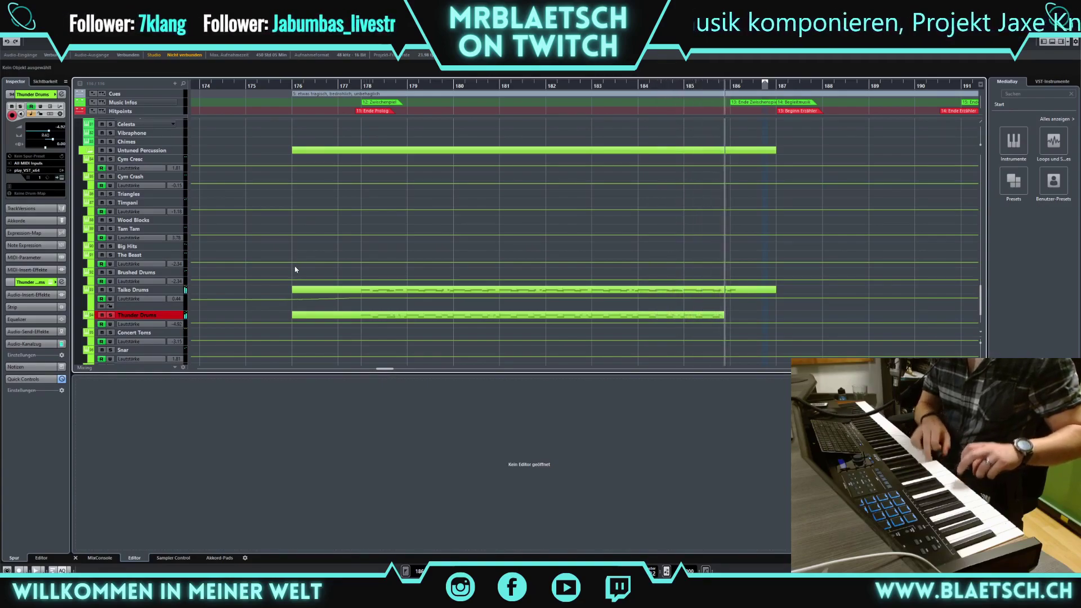
key("space")
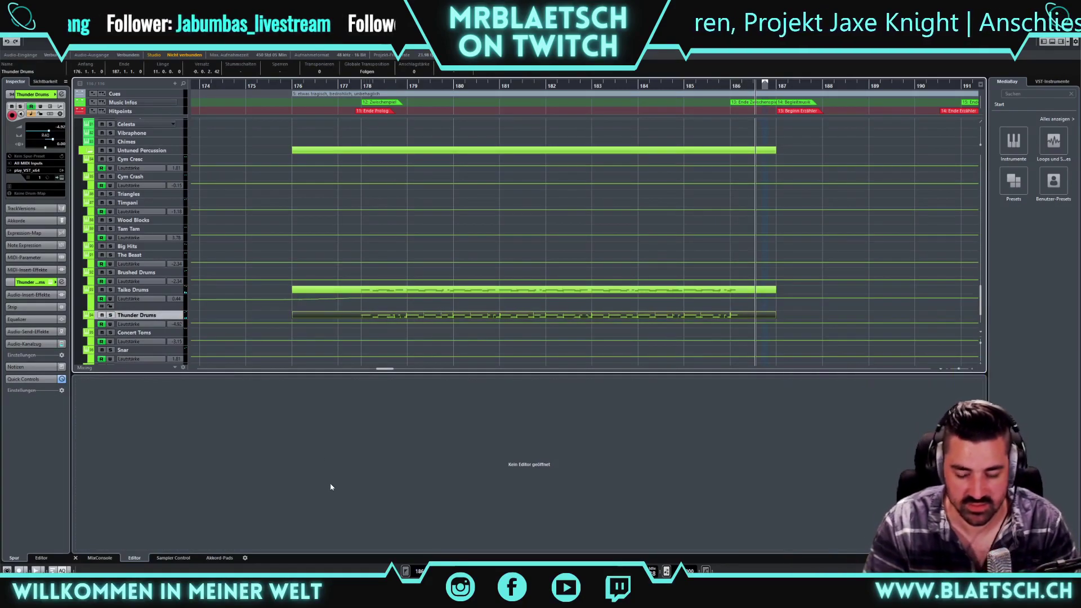
Draw a Thunder Drums volume automation ramp from bar 176 up to 0.44 at bar 178, and play it from there
left_click(318, 326)
left_click(363, 325)
left_click_drag(363, 325, 361, 325)
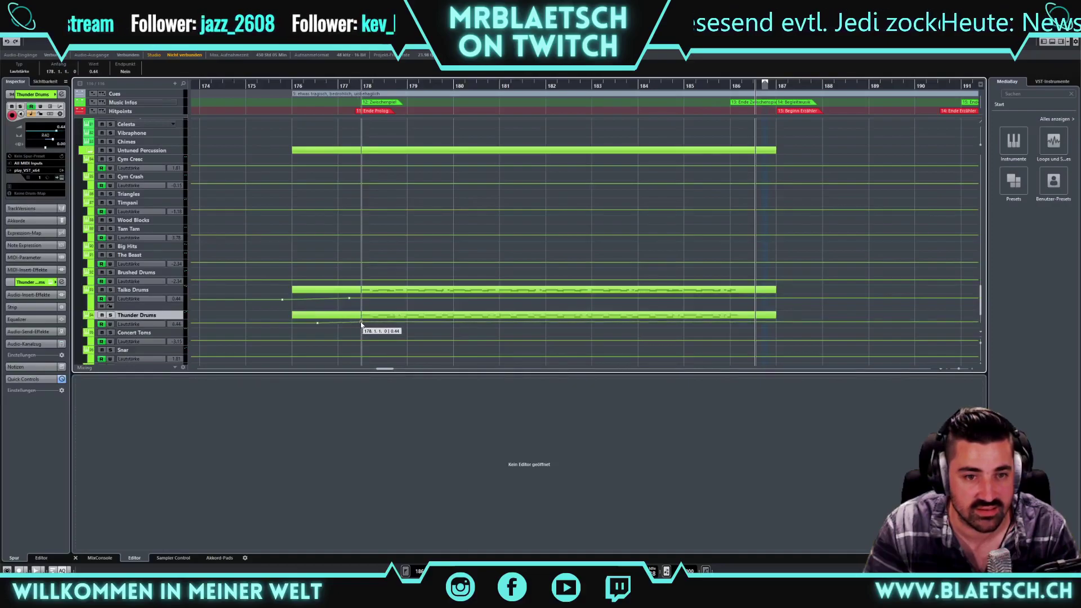
left_click(365, 110)
key("space")
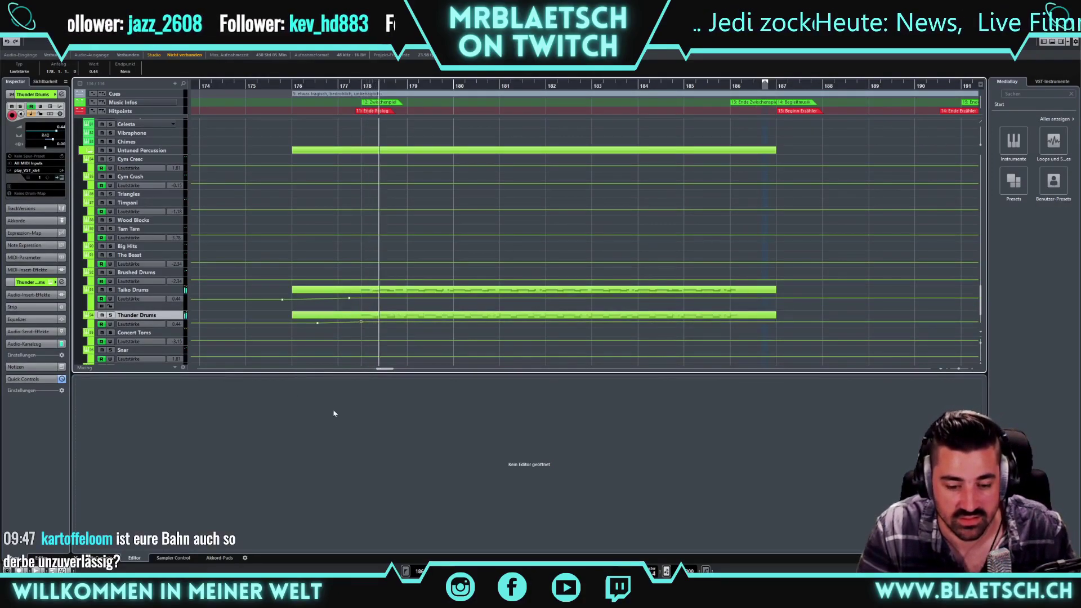
Open the Thunder Drums part and the Taiko Drums part in the key editor, with the cursor placed around the start of bar 178
double_click(403, 315)
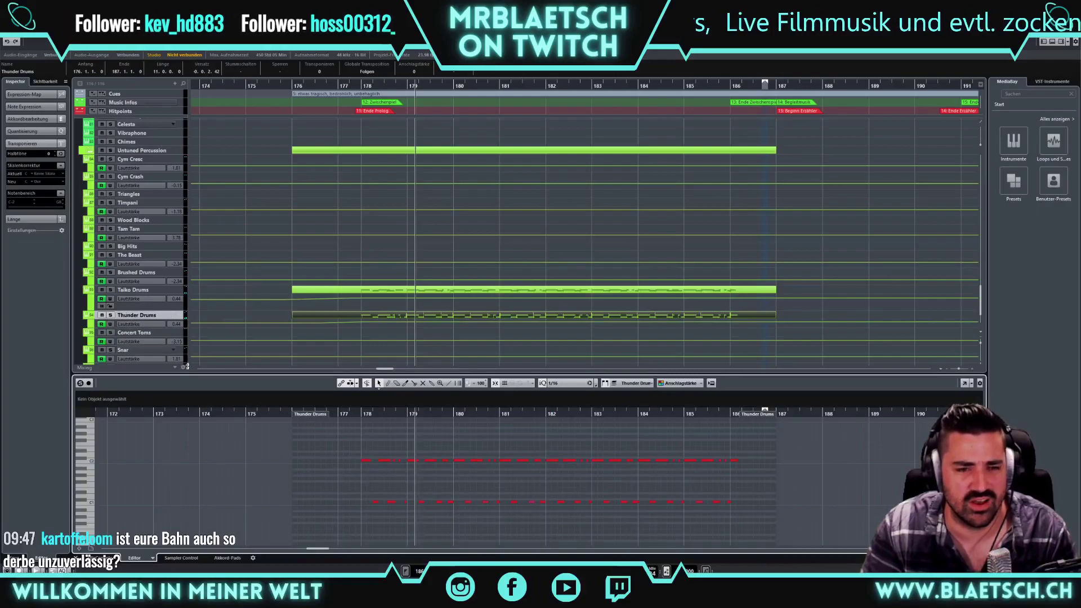
left_click(376, 291)
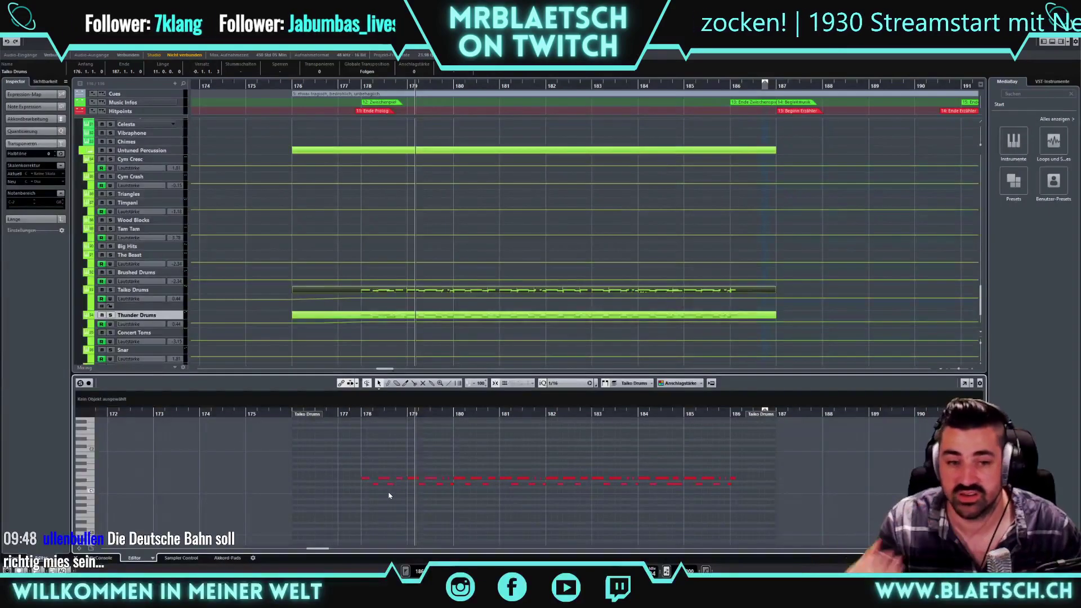
left_click(362, 413)
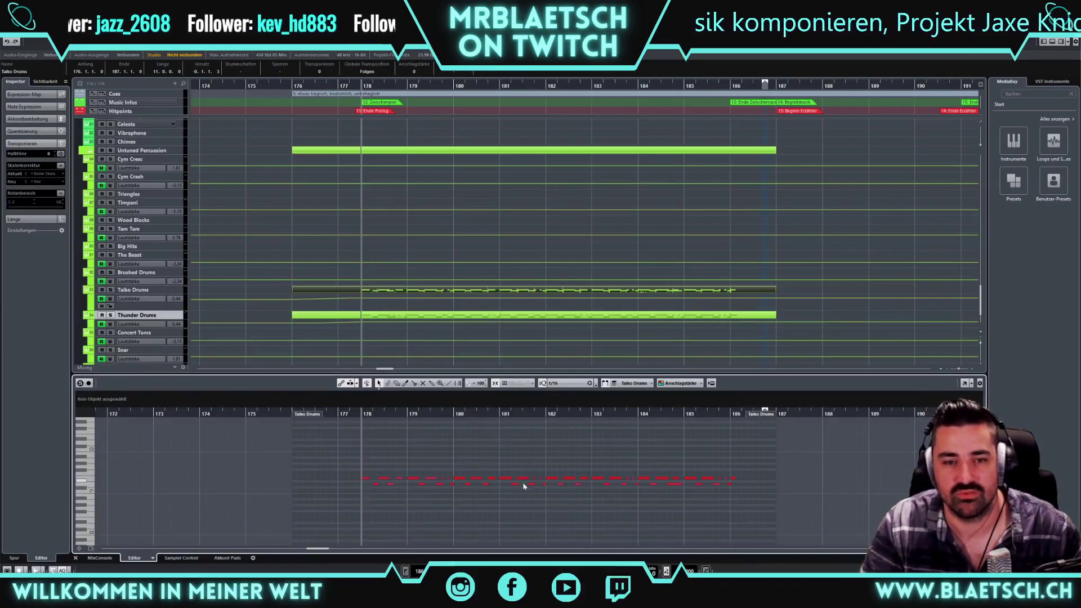
left_click(369, 415)
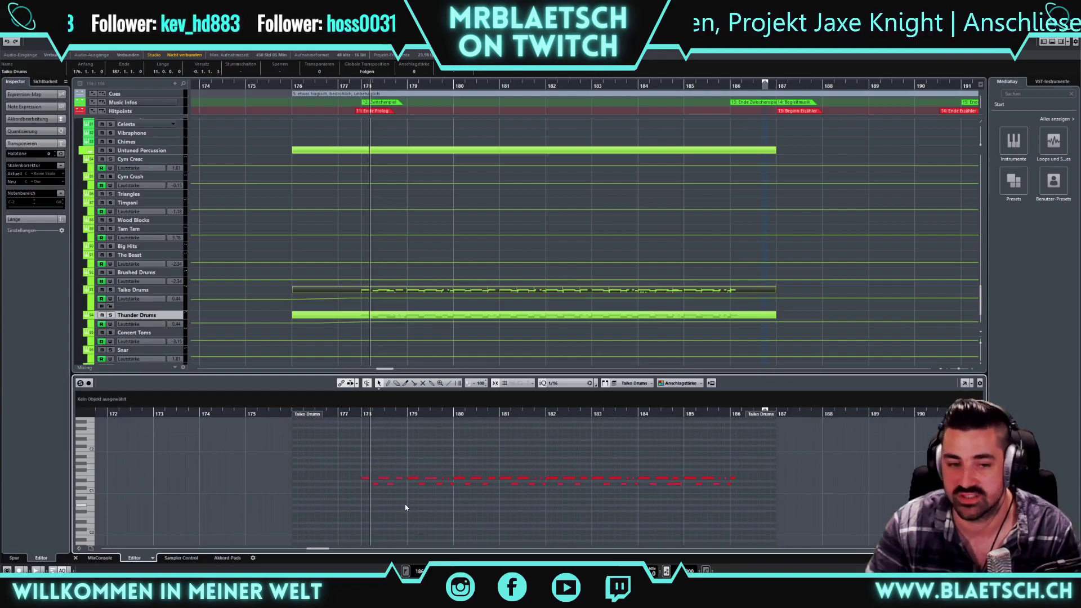
left_click(359, 414)
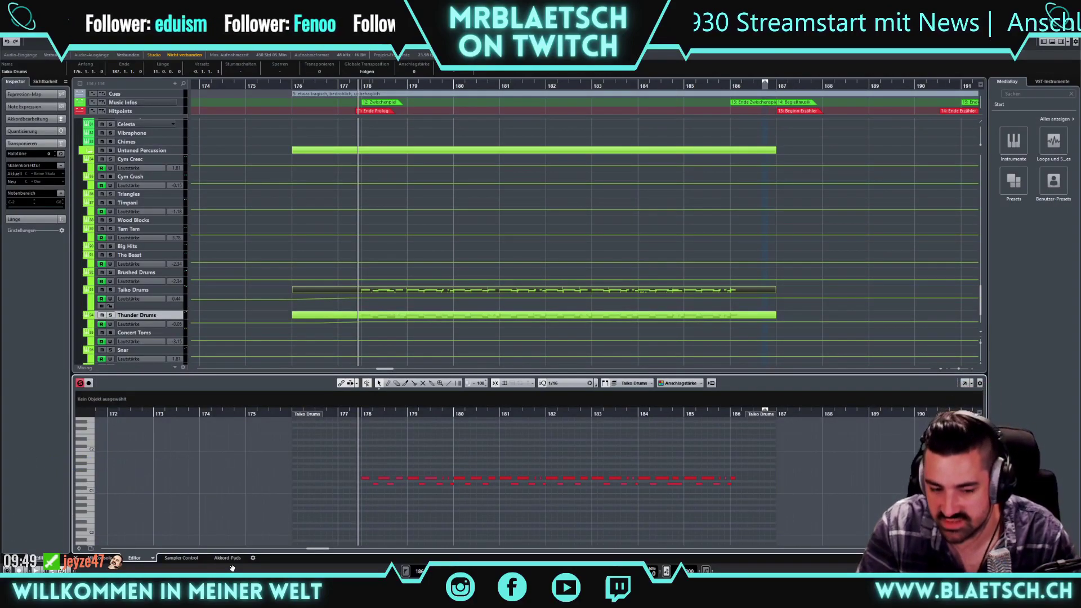
Solo the key editor and play the Taiko Drums part from bar 178
left_click(371, 292)
double_click(372, 292)
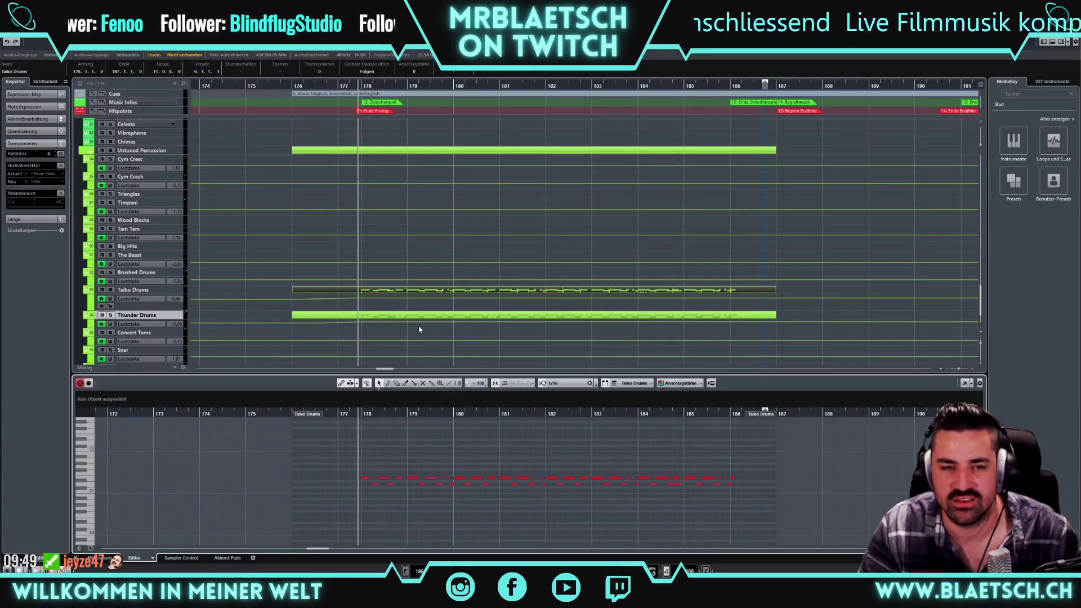
left_click(399, 294)
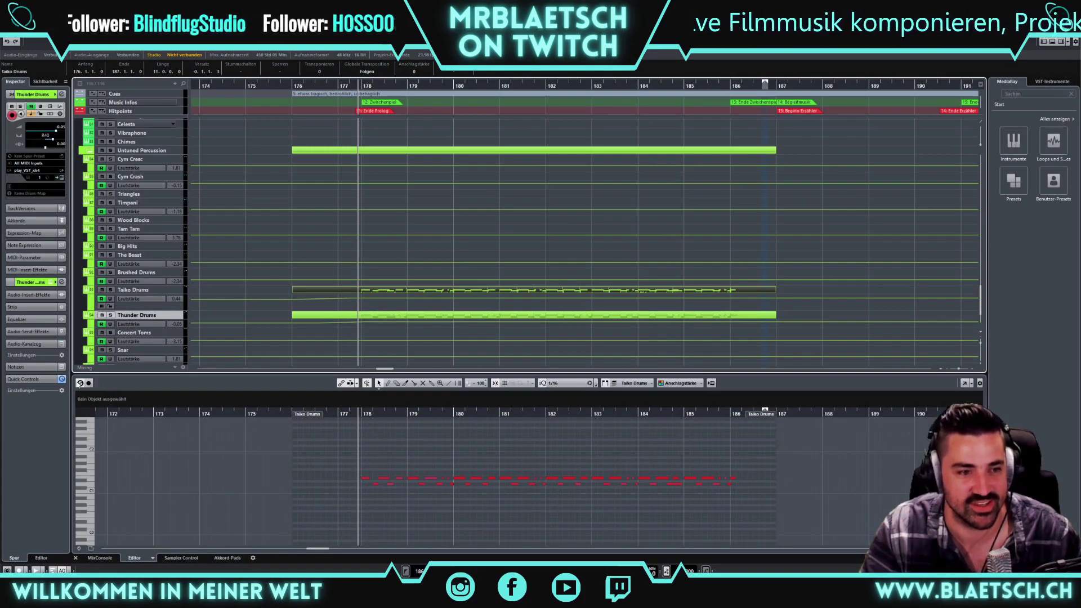
left_click(79, 383)
key("space")
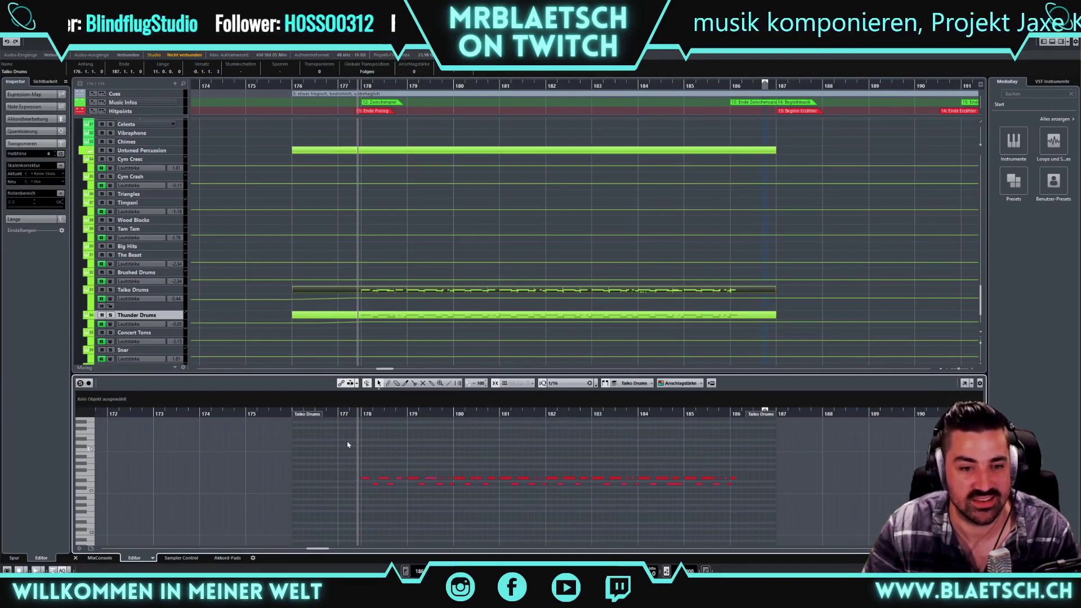
left_click(81, 384)
left_click(359, 411)
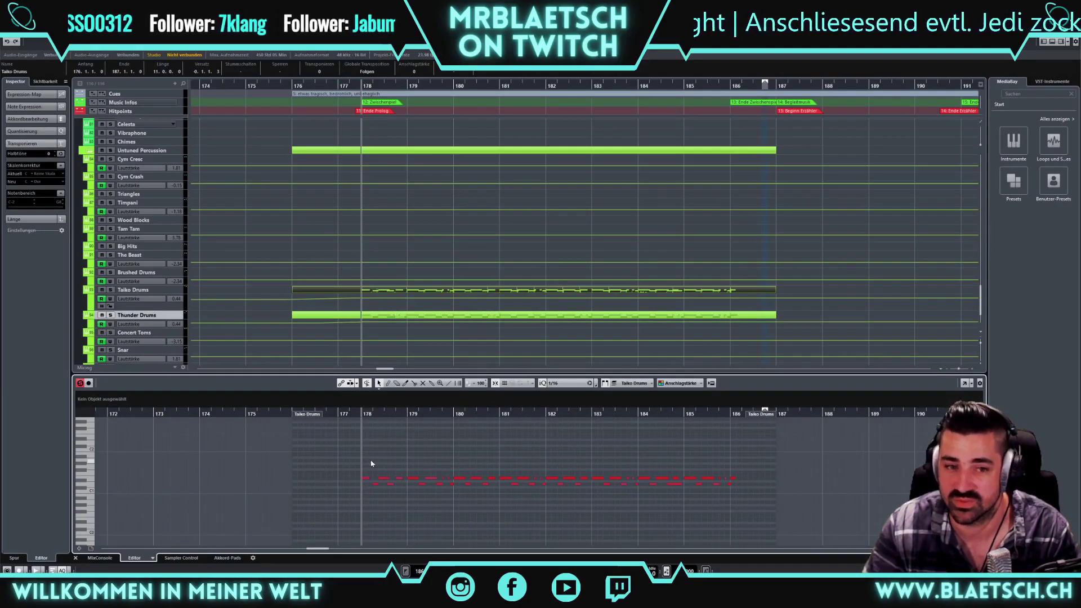
key("space")
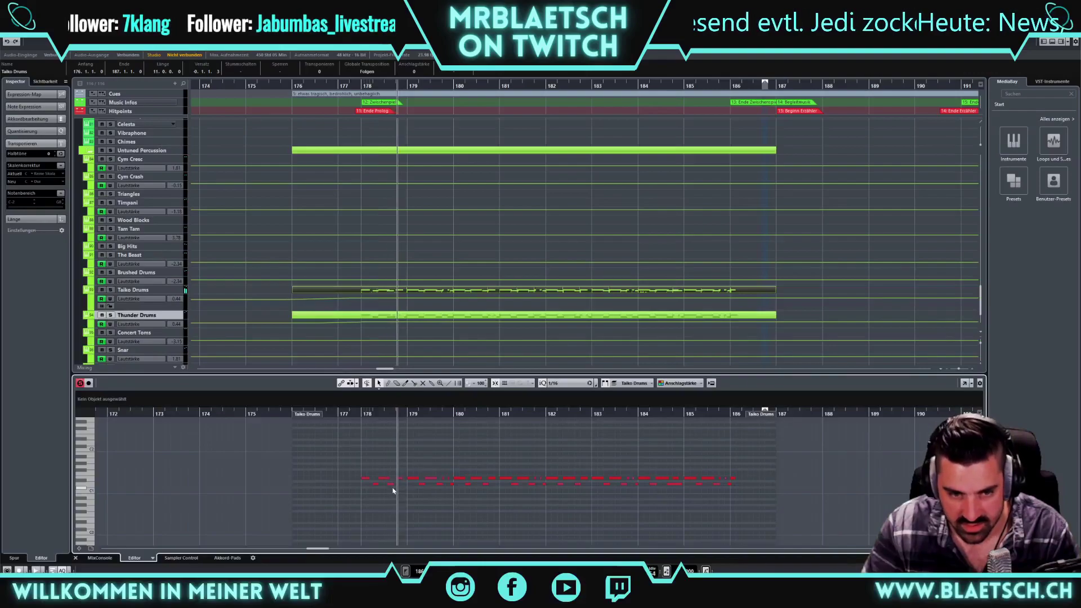
Select the low Taiko Drums note starting at 178.3.4 and play the passage from bar 178
left_click(395, 484)
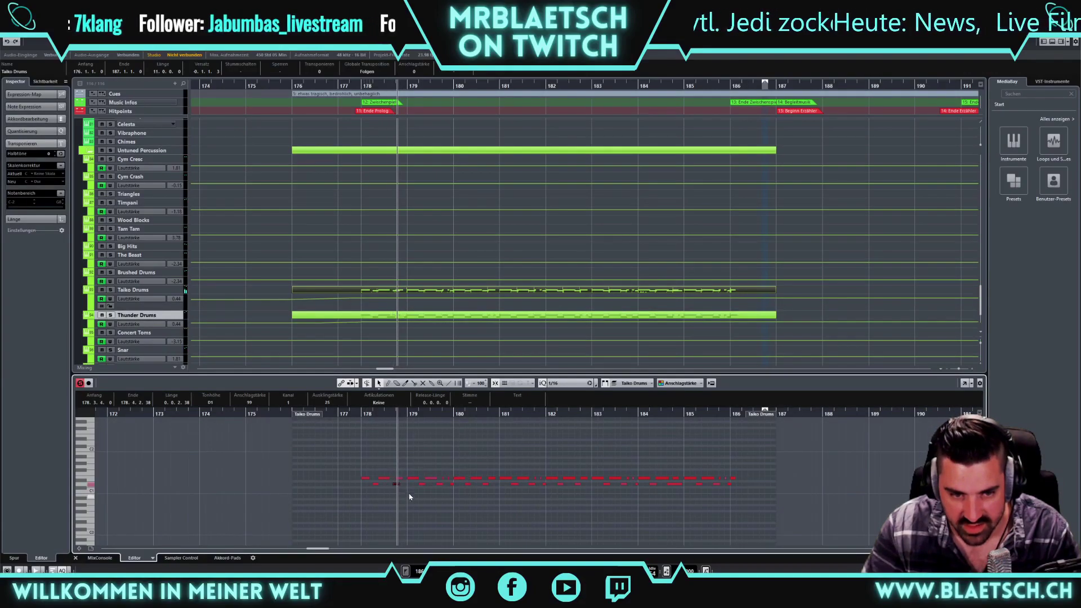
left_click(380, 415)
key("h")
key("h")
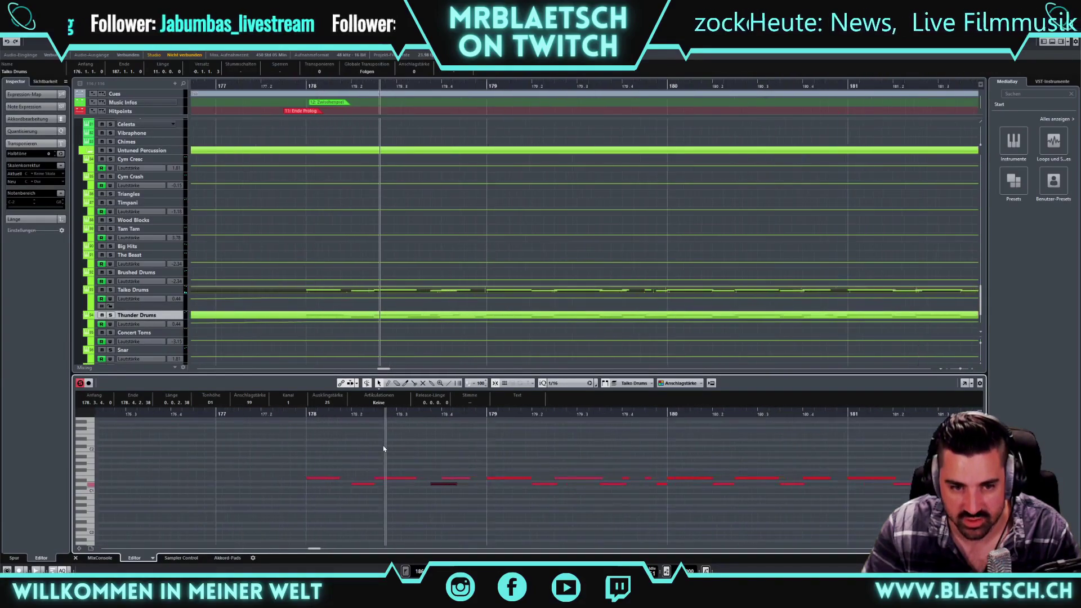
left_click(306, 415)
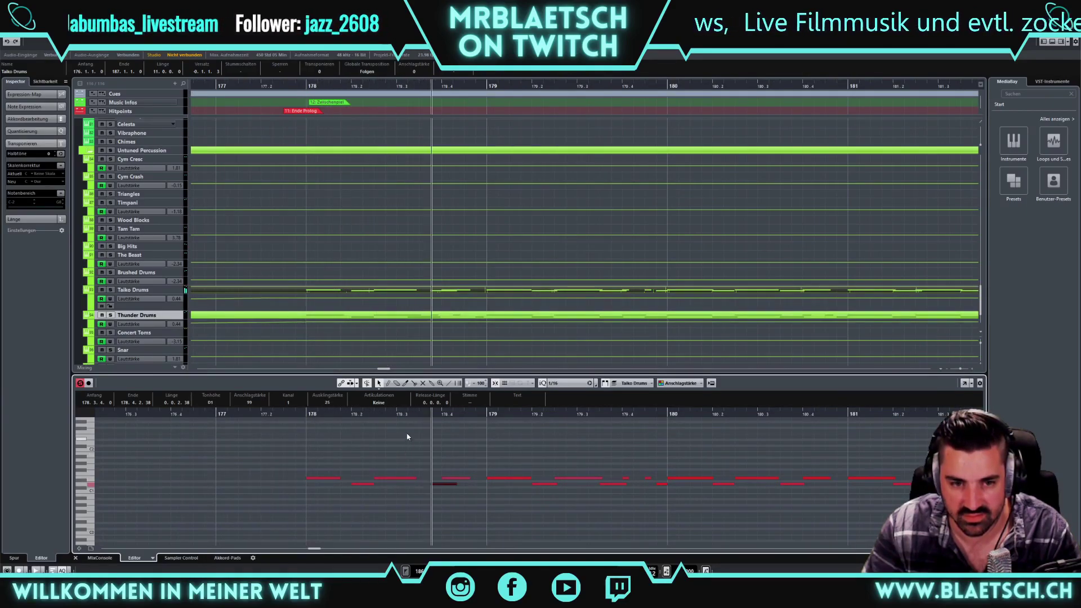
left_click(407, 415)
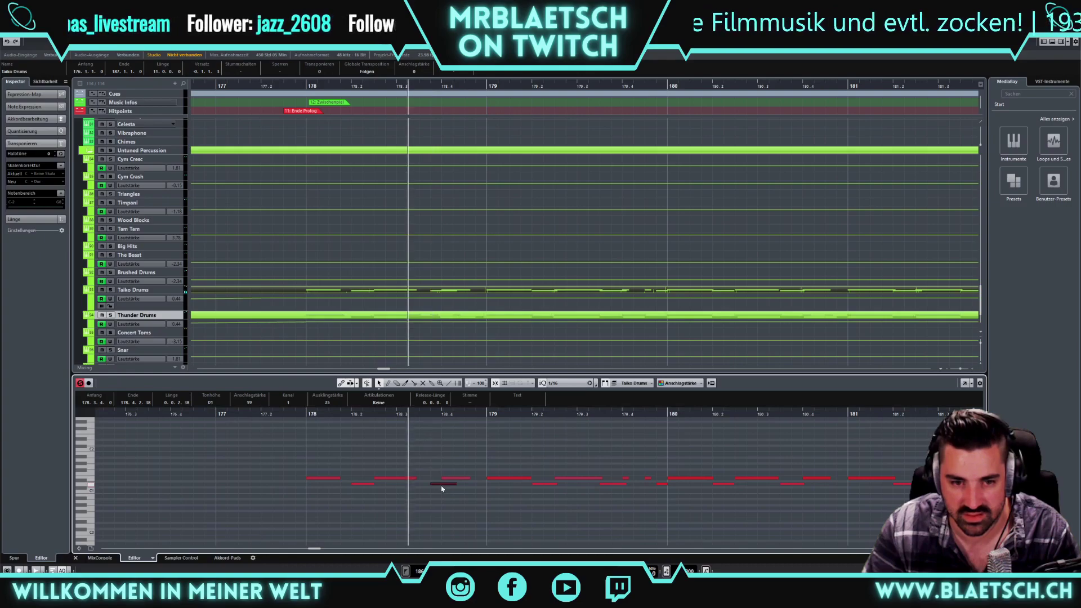
Move the selected low Taiko Drums note to start at 178.3.3 and play it from bar 178
left_click_drag(437, 488, 416, 489)
left_click(307, 414)
key("space")
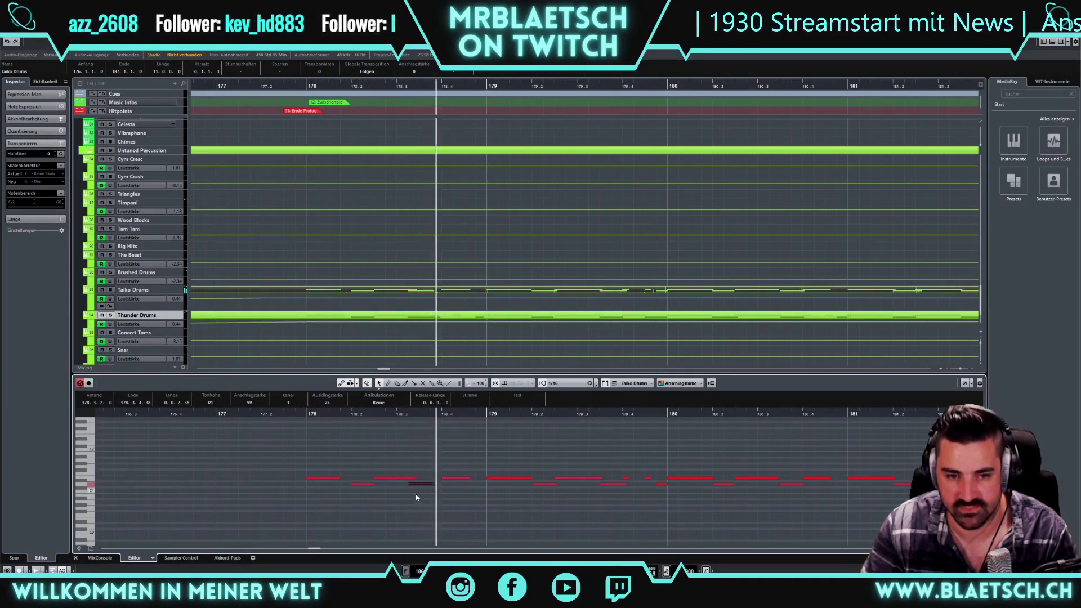
left_click_drag(415, 485, 426, 485)
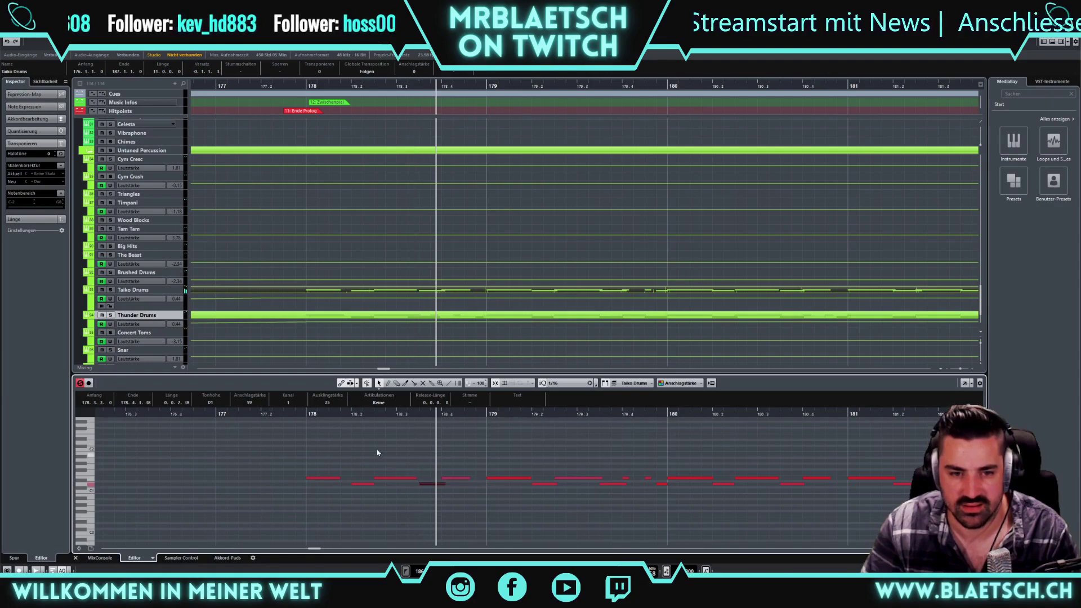
left_click(308, 414)
key("space")
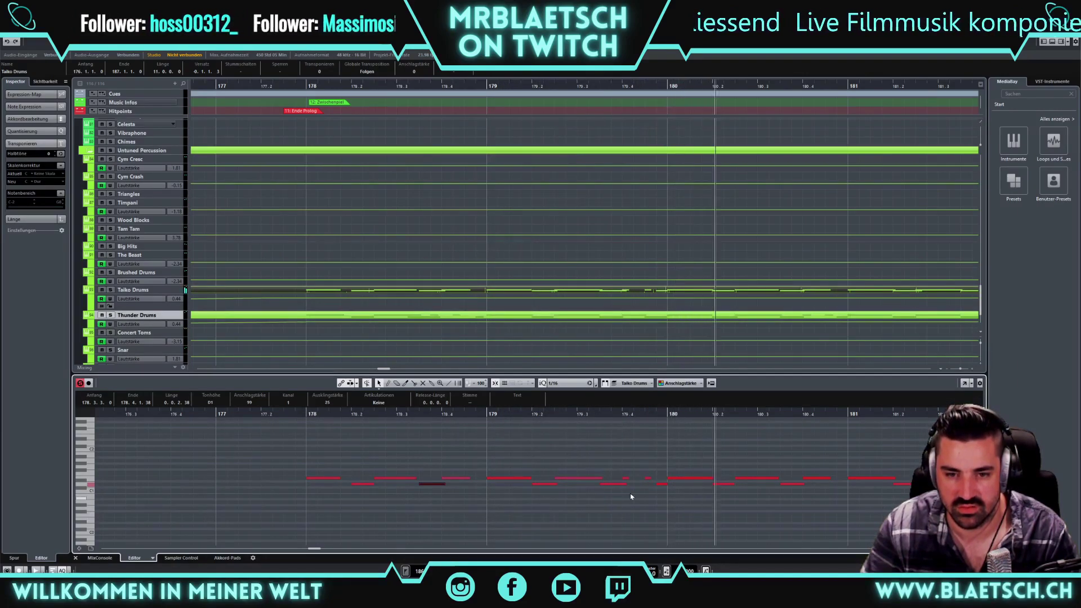
Check the Taiko Drums notes near the end of bar 179, deselect them, and follow the playback with auto-scroll to bar 186
left_click(579, 479)
left_click(620, 483)
left_click(627, 479)
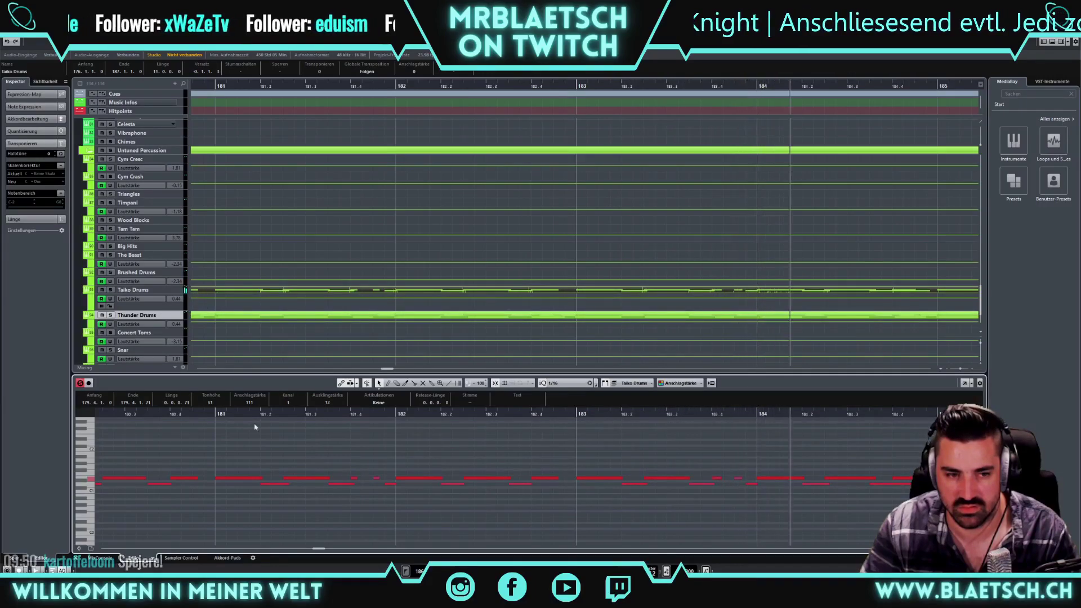
left_click(258, 438)
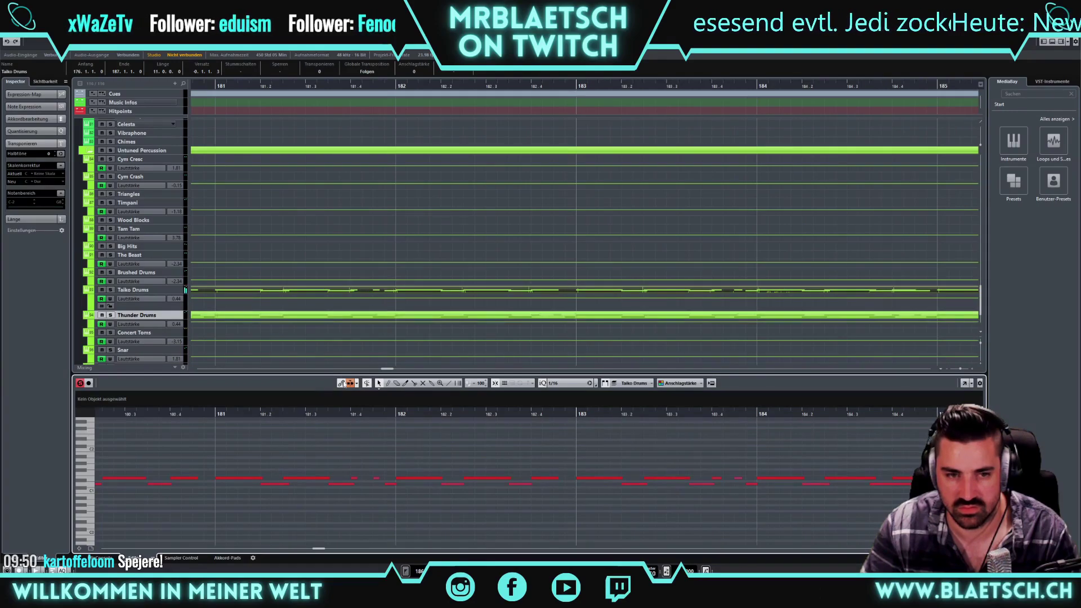
left_click(350, 384)
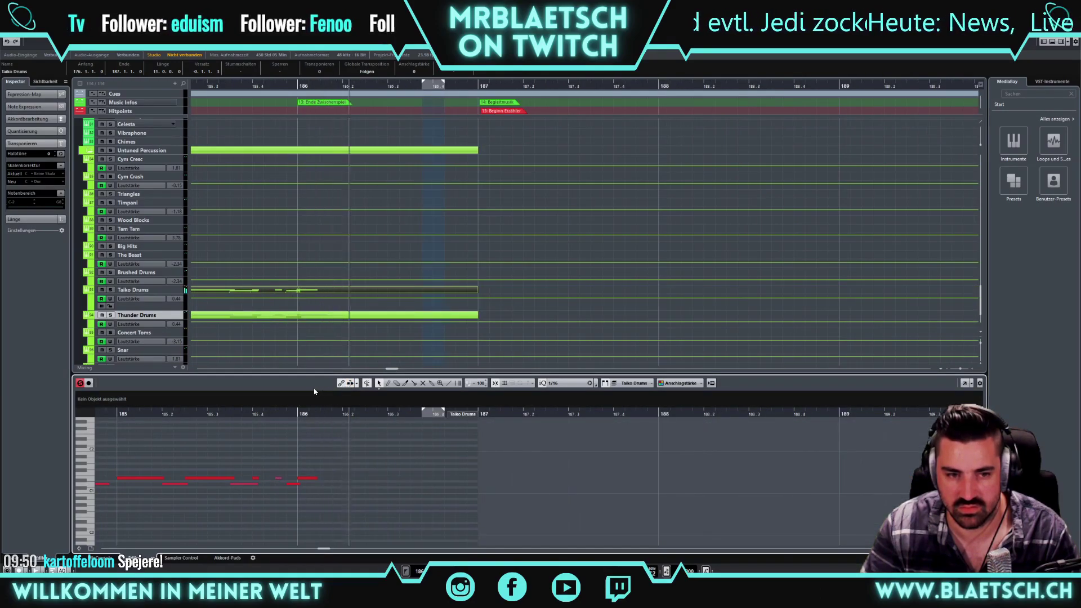
Open the Thunder Drums part in the key editor and move its second low note in bar 178 to 178.3.1 at pitch C1
left_click(225, 317)
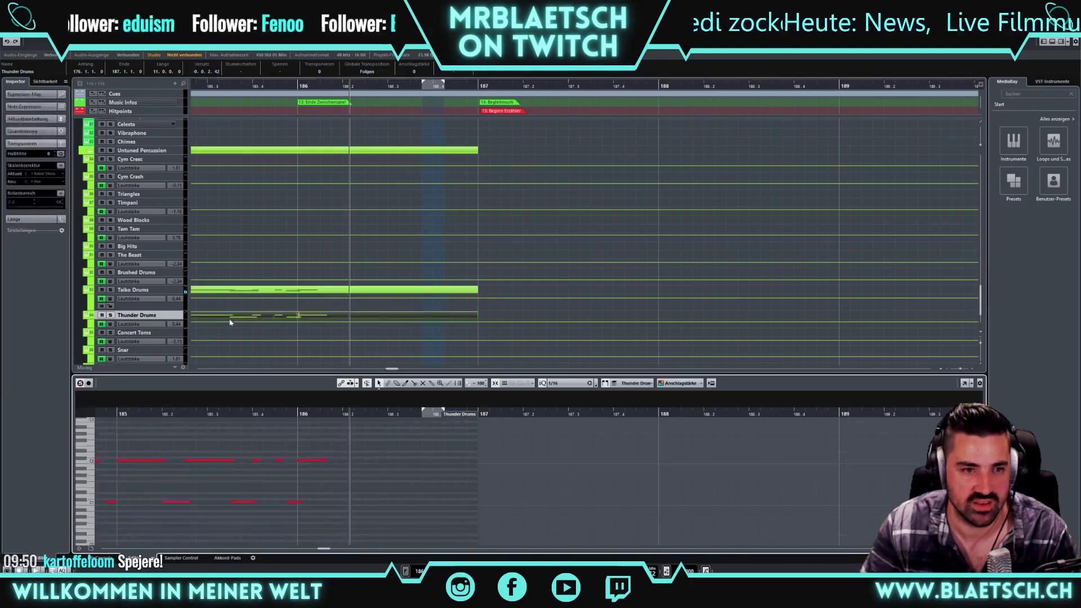
left_click_drag(205, 420, 34, 430)
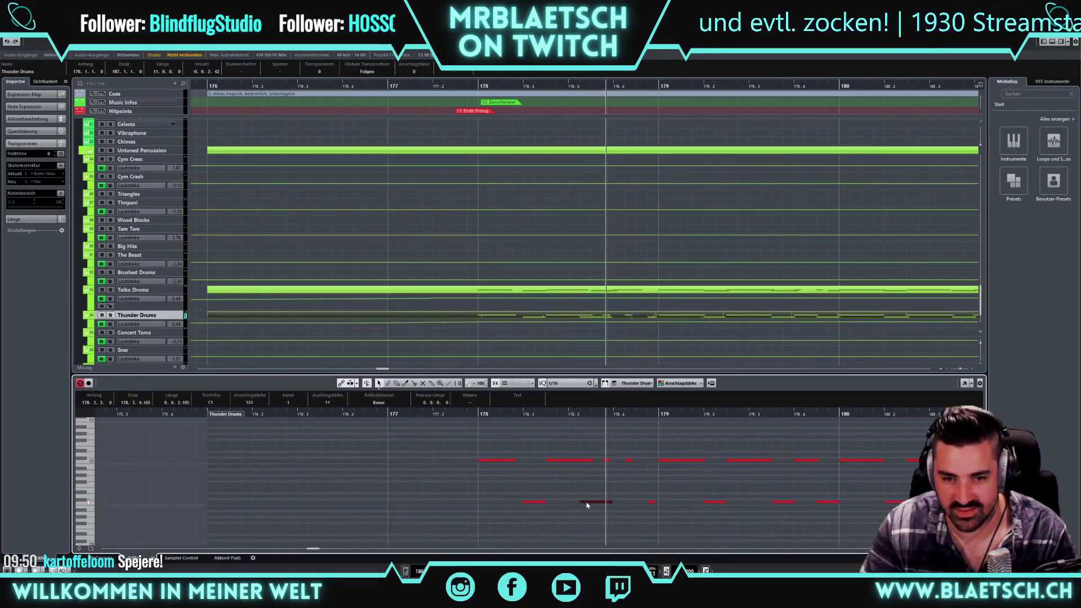
left_click_drag(587, 505, 587, 502)
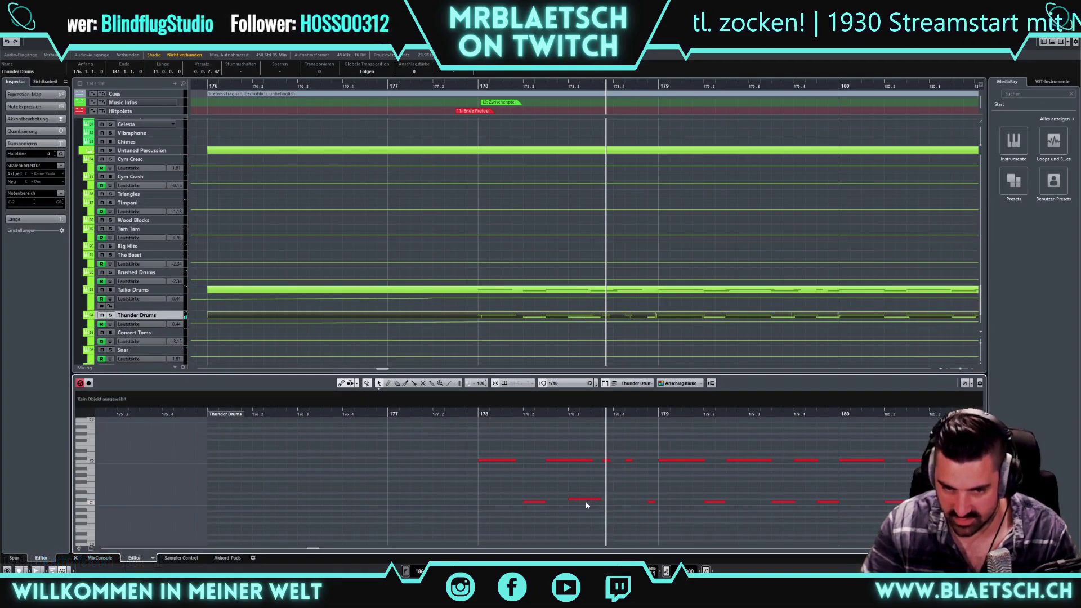
left_click(583, 499)
key("Down")
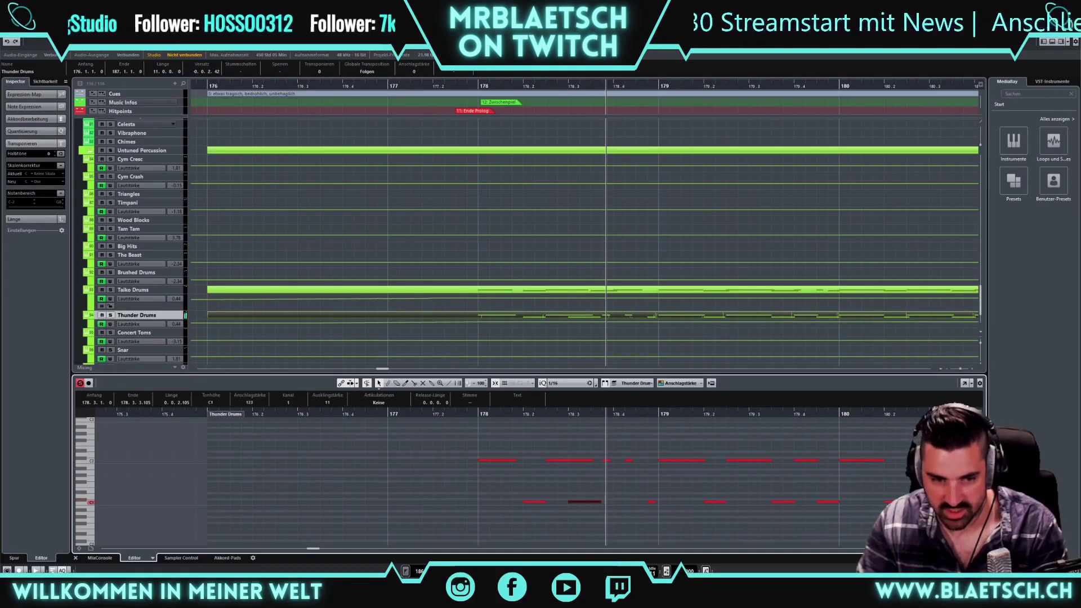
Switch to the Alarme & Uhr app, reset the Schpeeeeschere timer, and return to the Cubase project
key("alt+Tab")
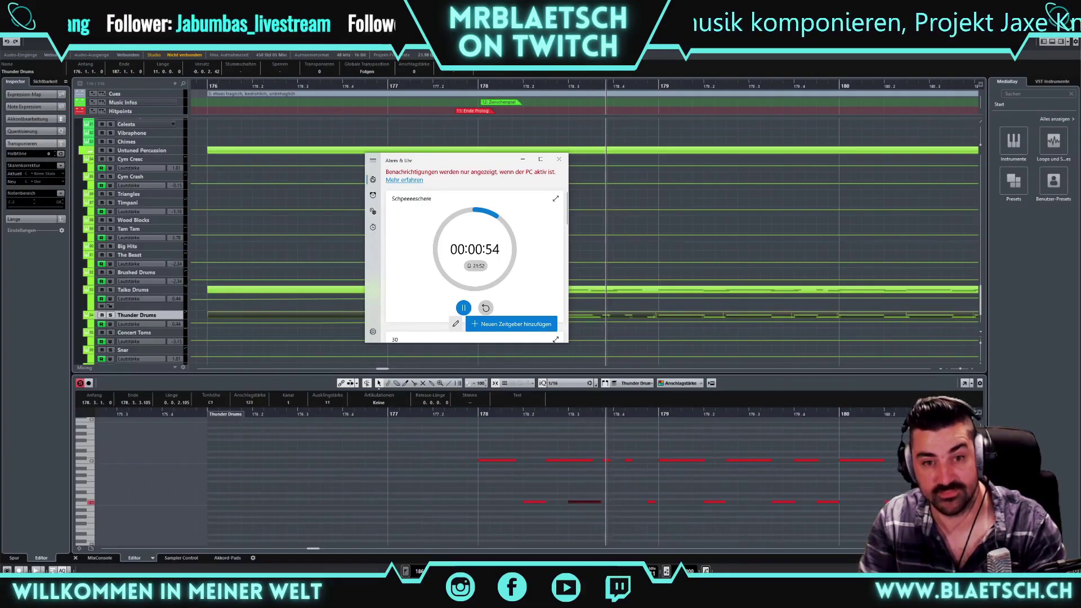
left_click(486, 308)
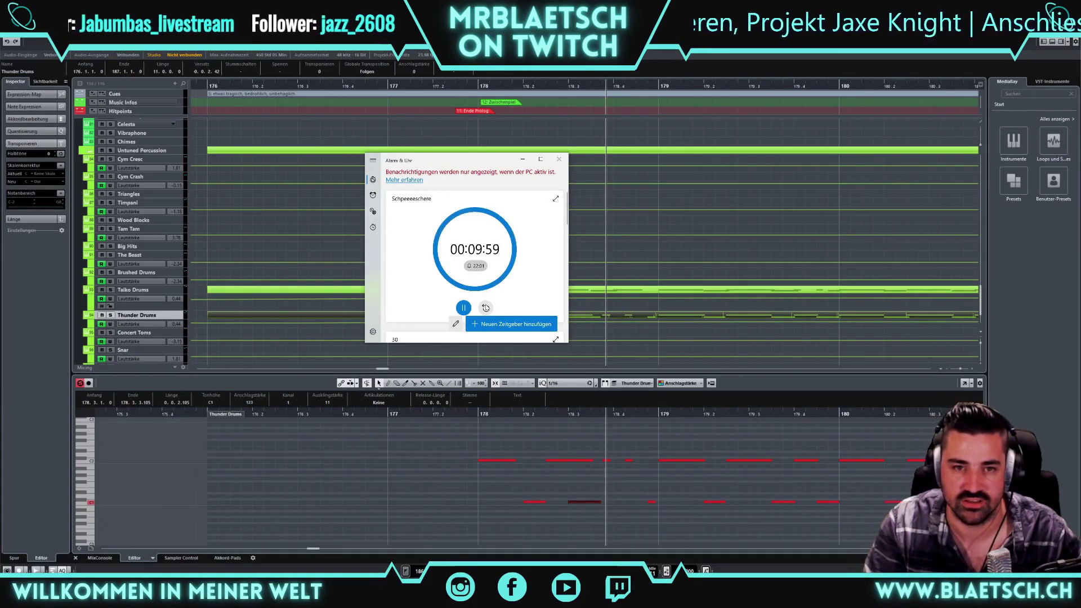
left_click(609, 175)
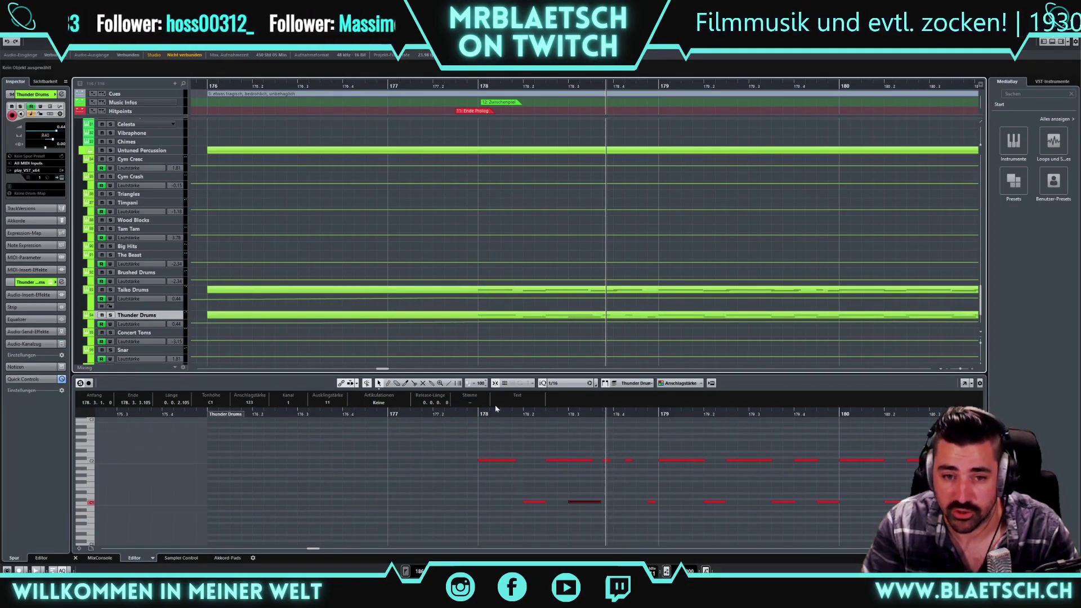
Play the soloed Thunder Drums part repeatedly from bar 178 to check its rhythm
left_click(481, 420)
left_click(484, 416)
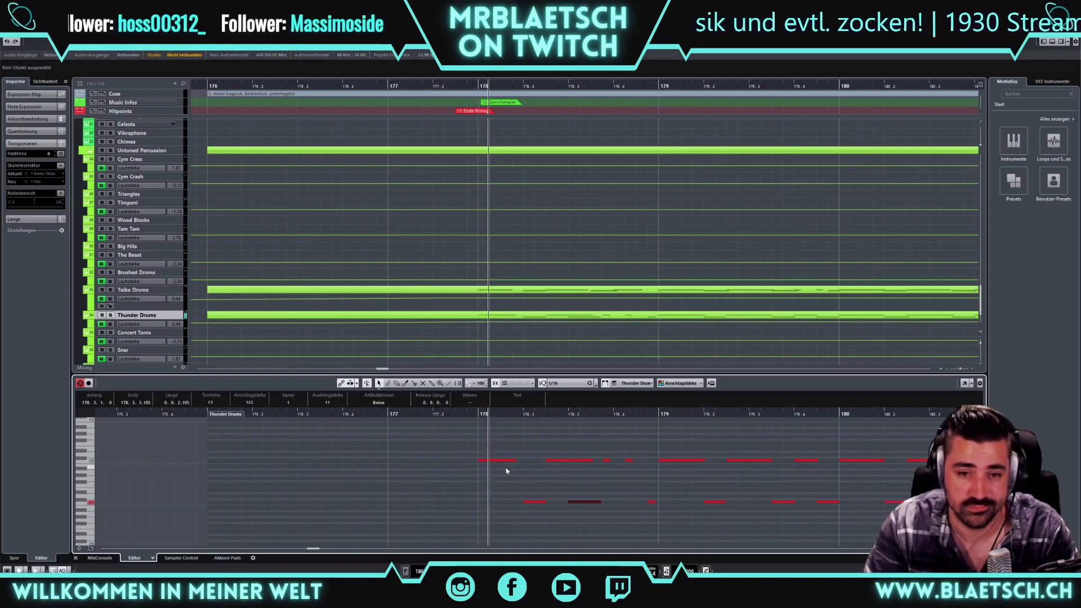
left_click_drag(483, 416, 458, 446)
key("space")
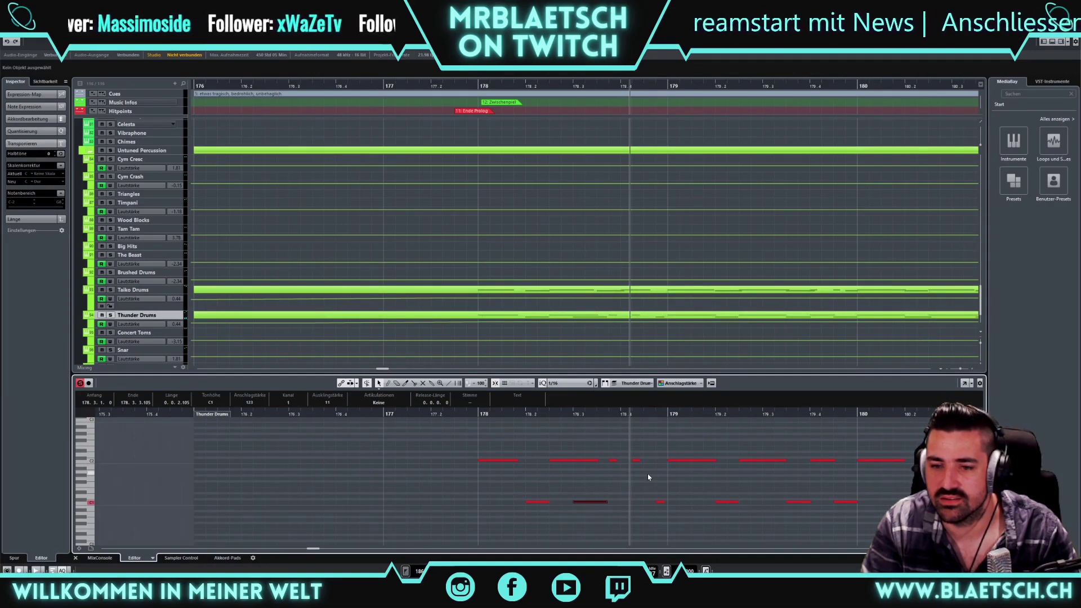
key("space")
key("space")
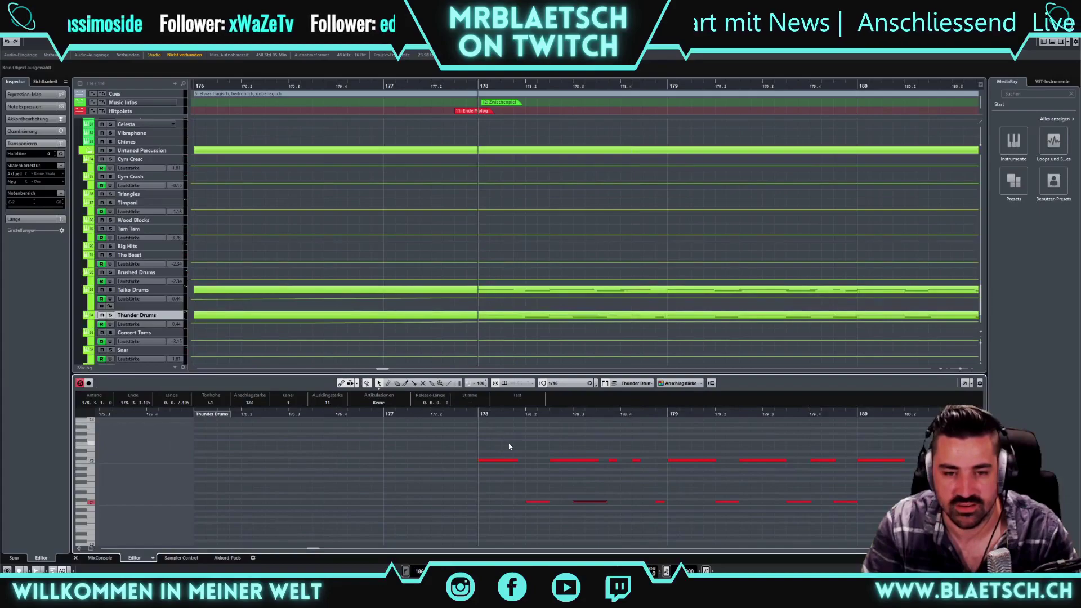
key("space")
key("KP_0")
key("space")
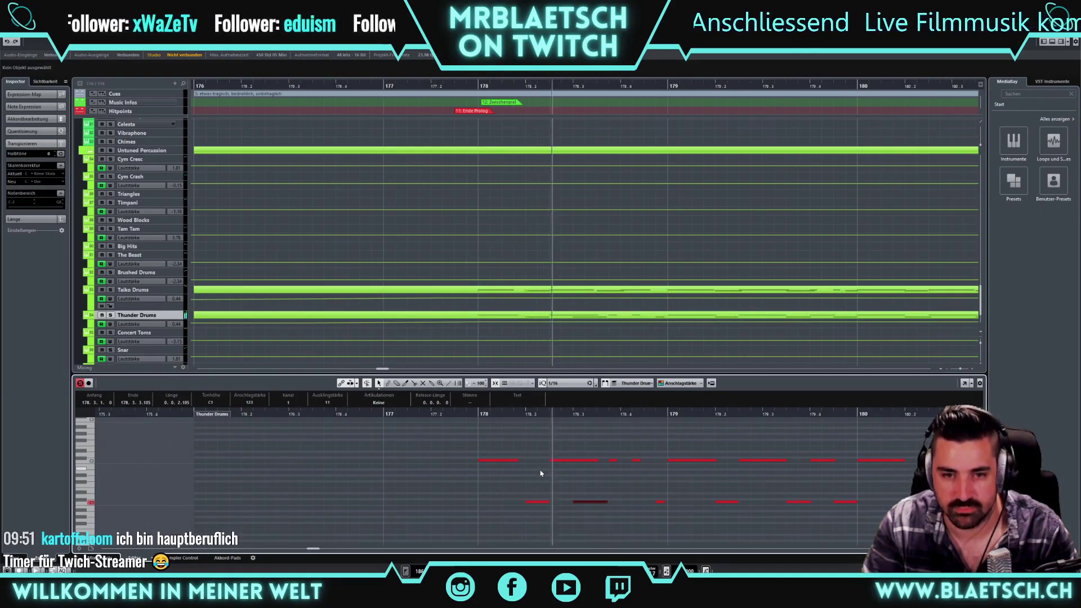
Move the selected low Thunder Drums note in bar 178 to 178.3.3 and play it from bar 178
left_click(588, 503)
left_click_drag(587, 504, 618, 504)
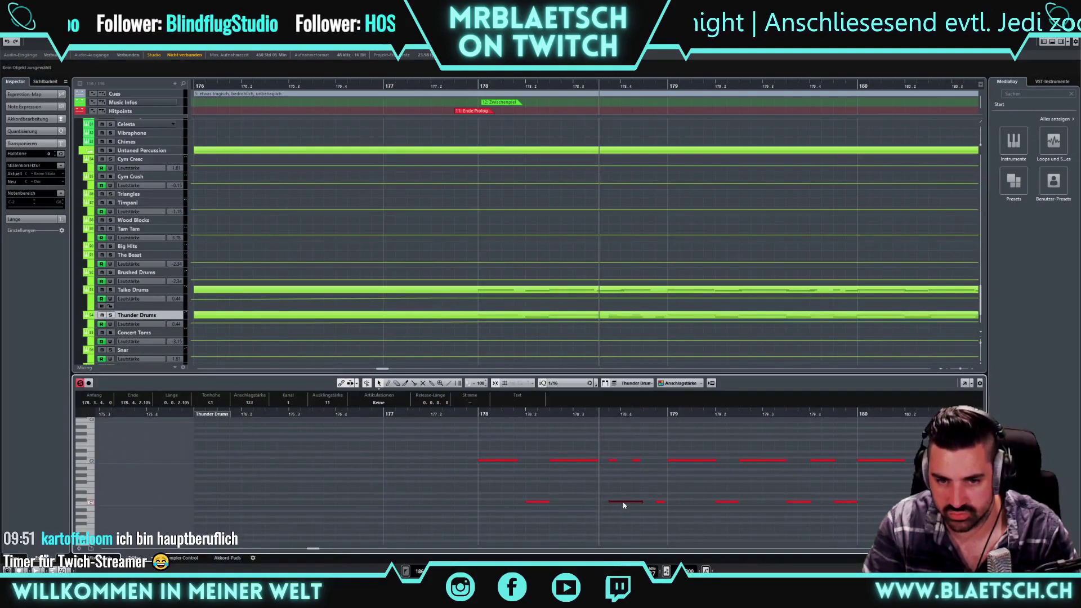
left_click_drag(618, 505, 613, 506)
left_click(479, 414)
key("space")
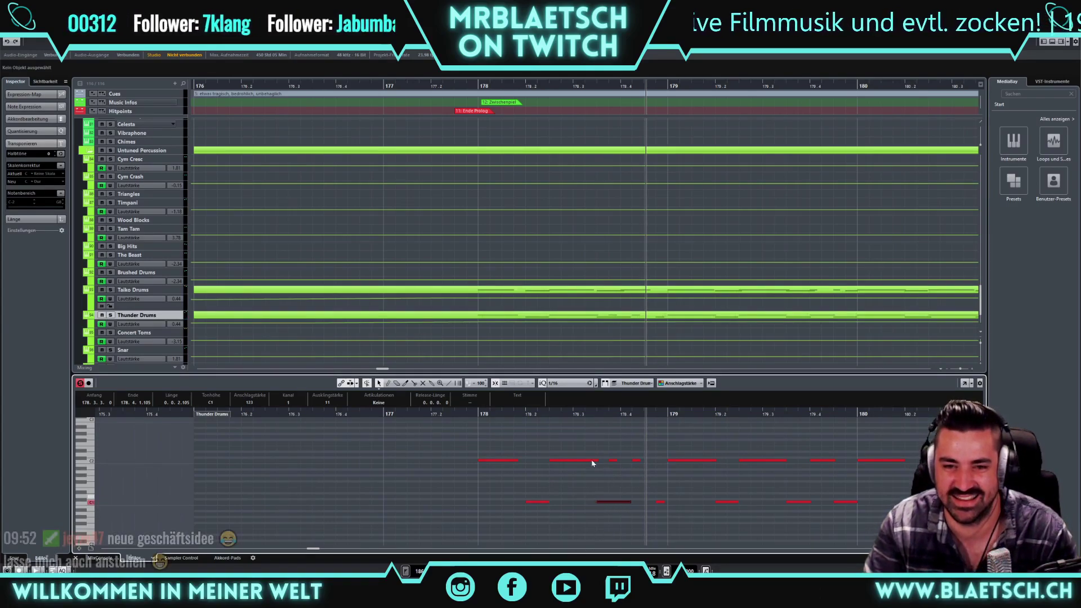
Try the low Thunder Drums note at 178.3.2 and play the part from bar 178
left_click(485, 413)
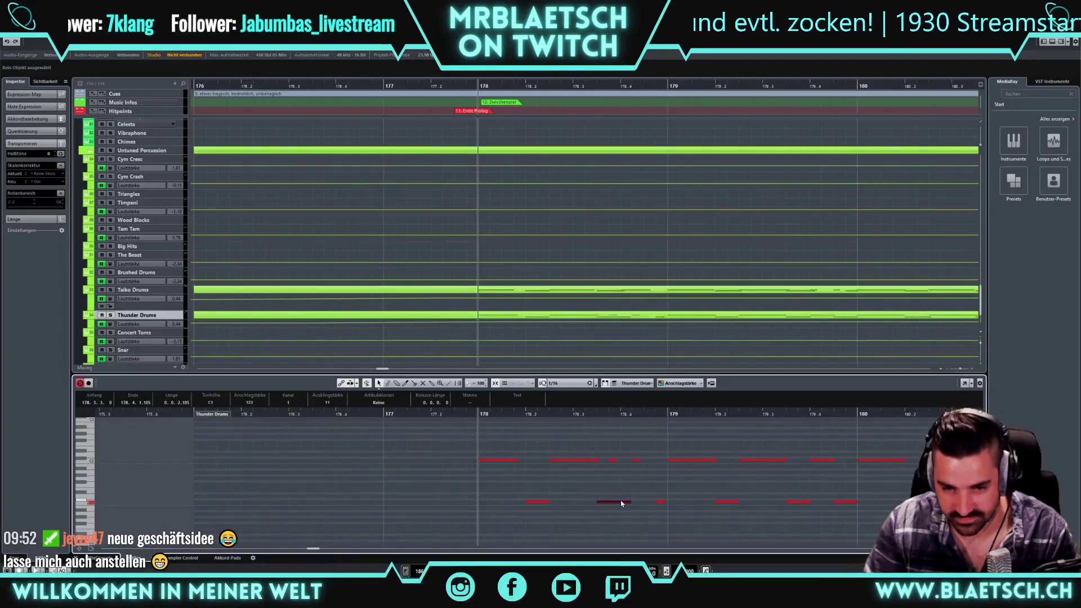
left_click_drag(622, 502, 604, 503)
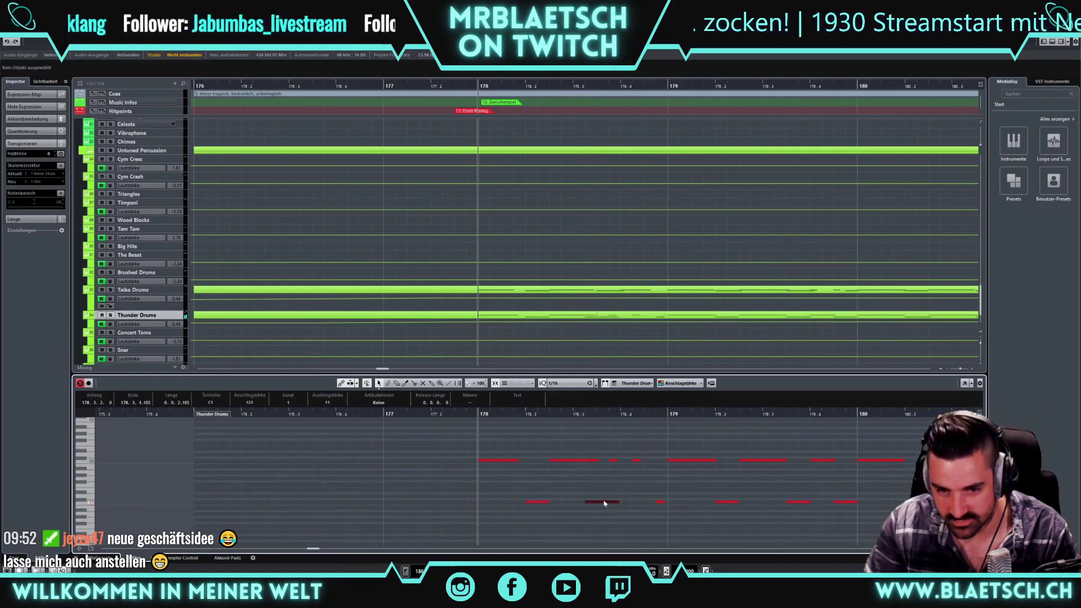
left_click(575, 491)
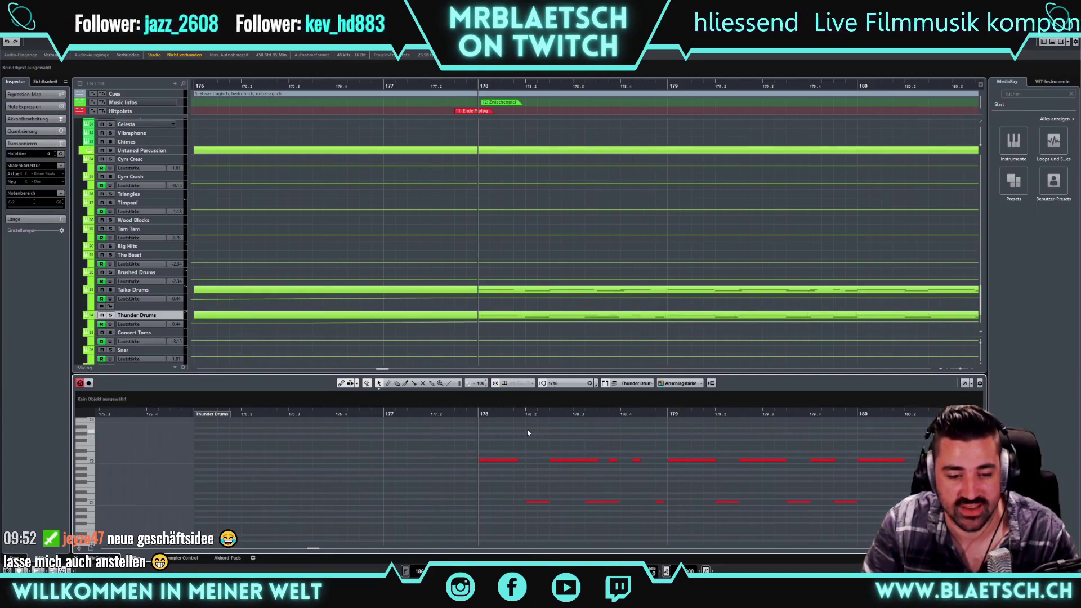
key("space")
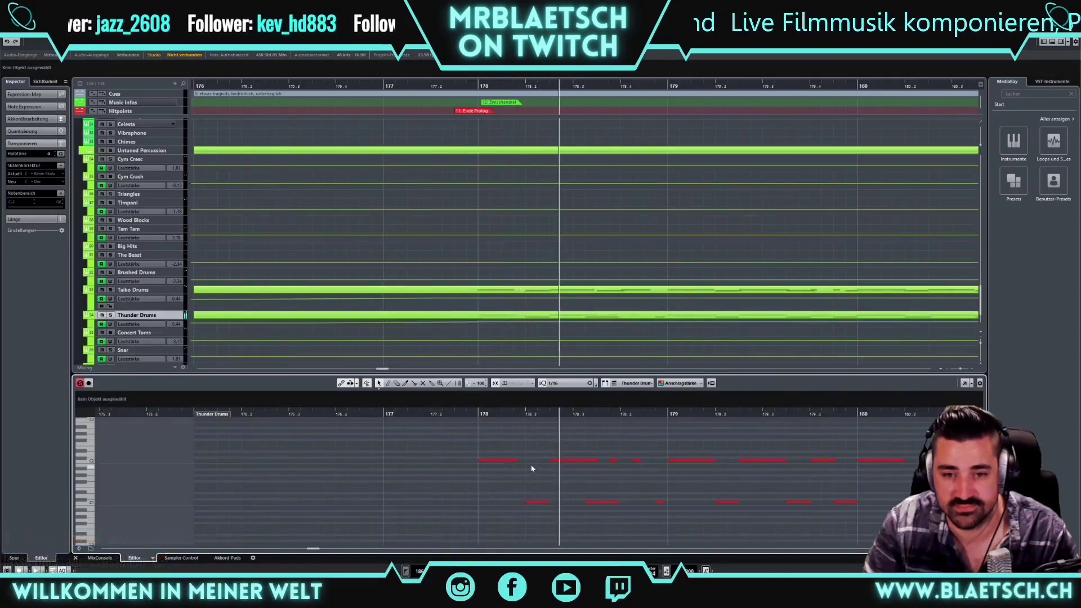
Move the low Thunder Drums note to 178.3.3 and the two short upper notes to start from 178.4.1, then play from bar 178
left_click(613, 503)
left_click_drag(603, 505, 614, 503)
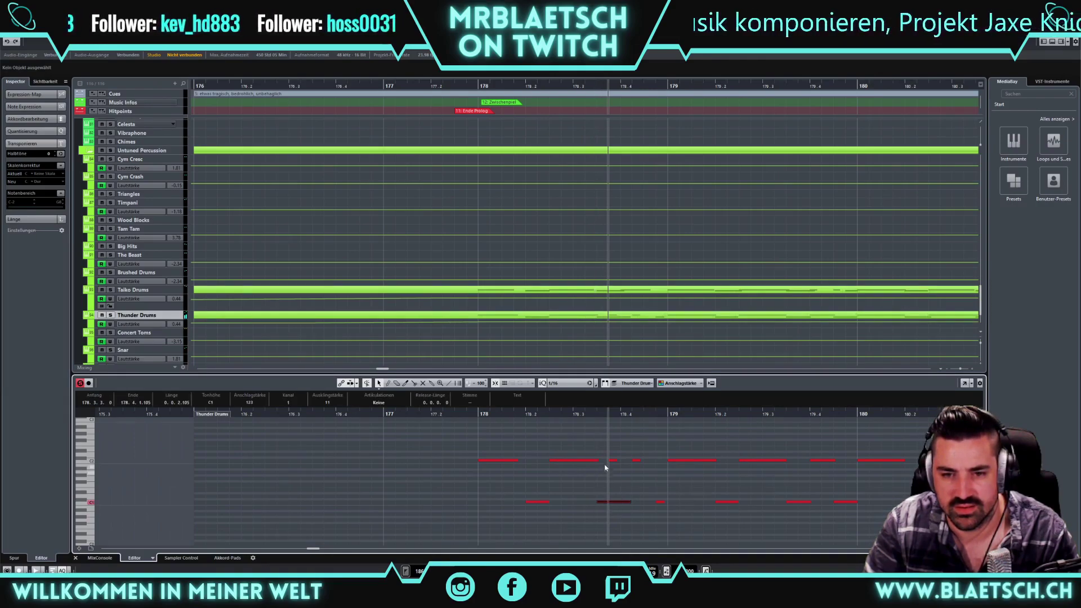
left_click(614, 462)
mouse_move(611, 452)
left_mouse_down()
mouse_move(653, 476)
mouse_move(627, 463)
left_mouse_up()
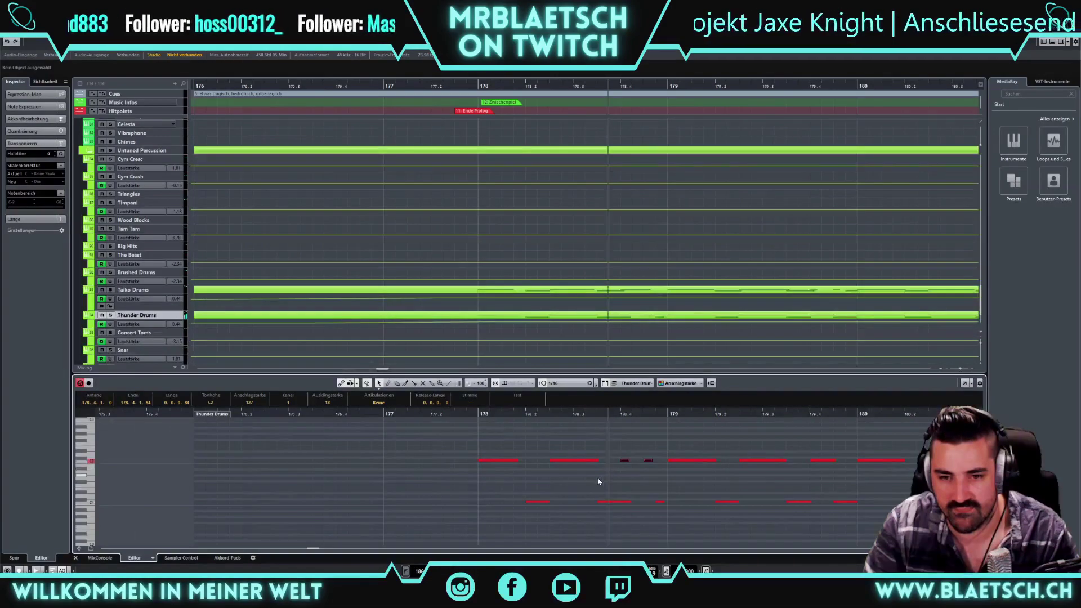
left_click(481, 415)
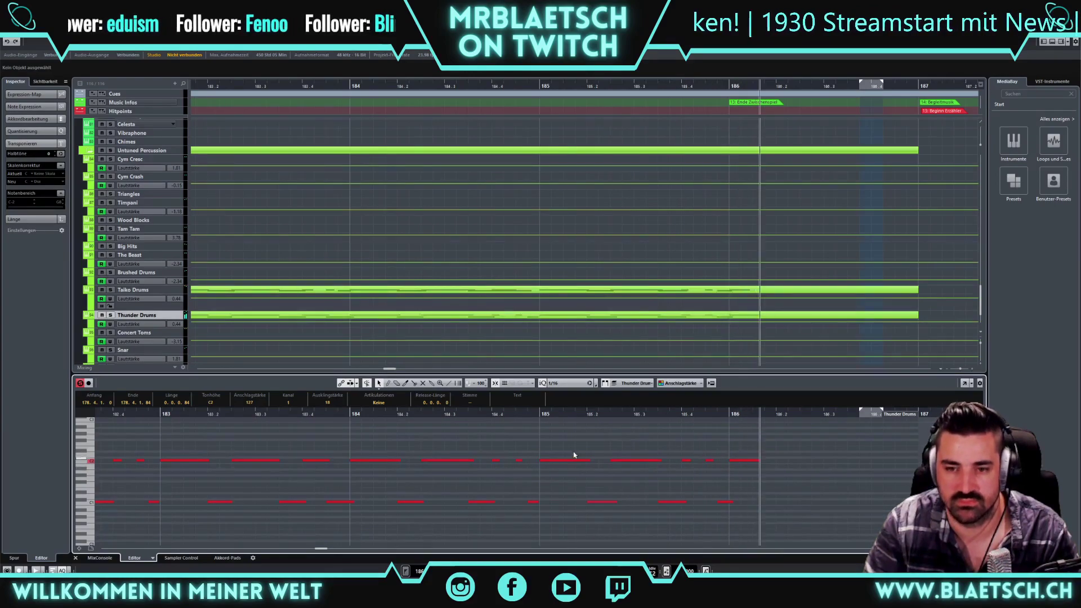
Solo the Taiko Drums and Thunder Drums tracks and play them together from just before bar 178
left_click(111, 290)
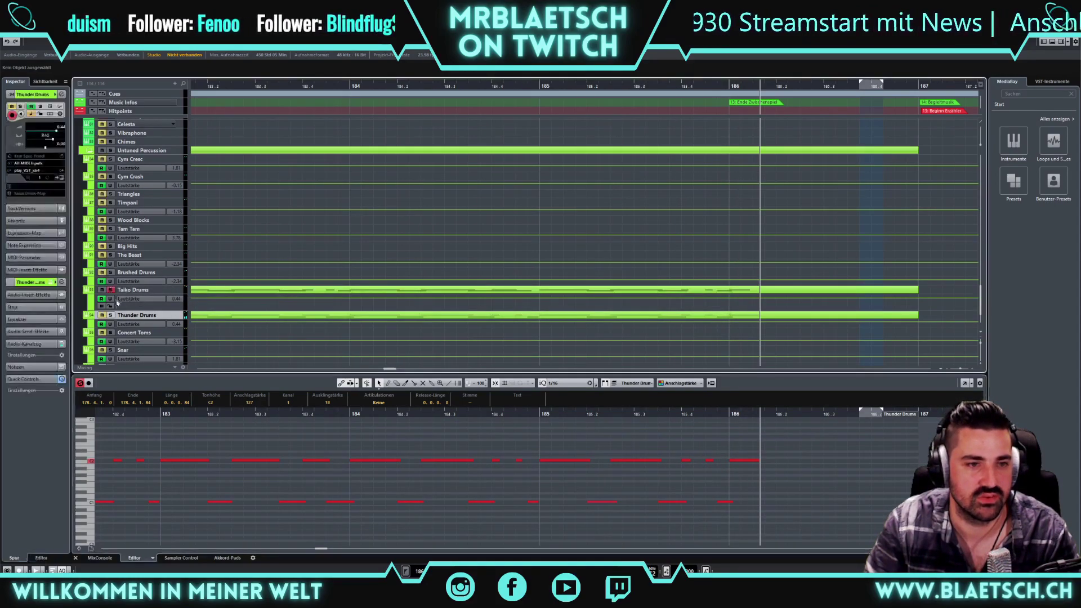
left_click_drag(191, 84, 259, 171)
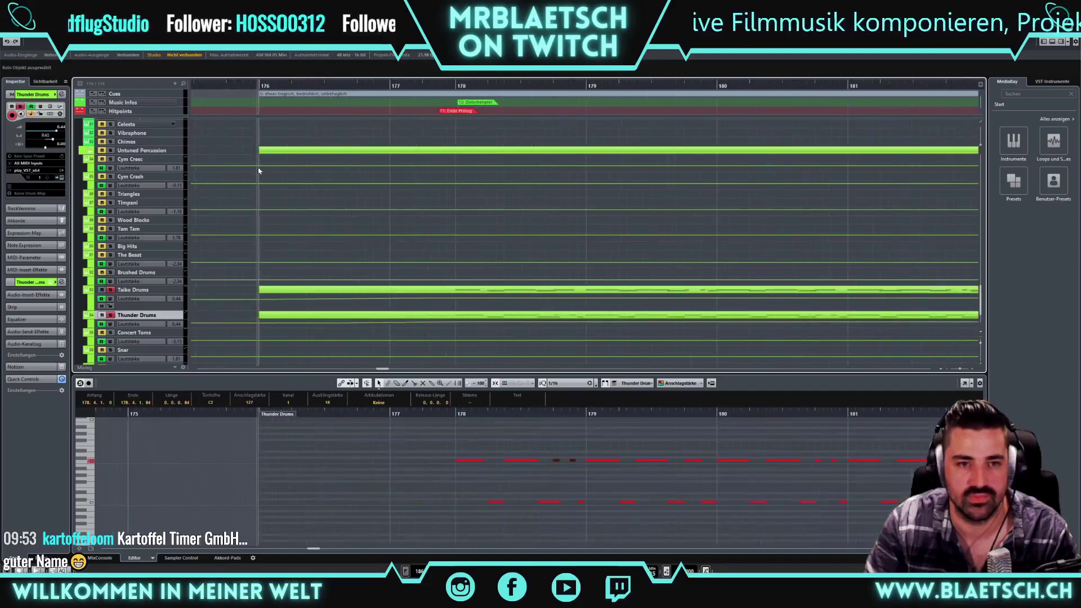
left_click(446, 83)
key("space")
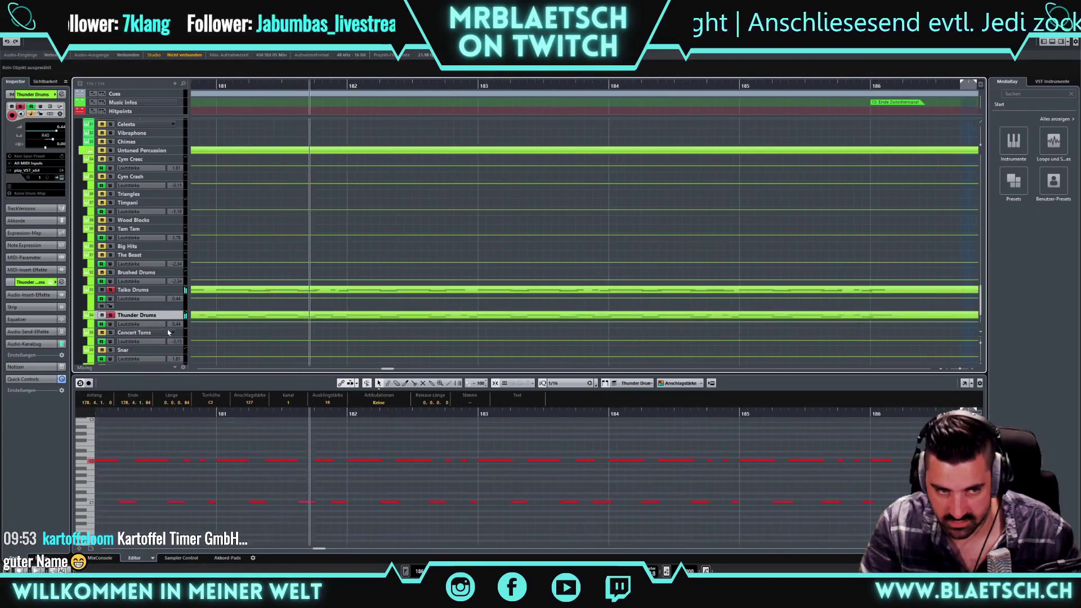
Show the Thunder Drums volume lane and raise all upper Thunder Drums notes by two semitones to D2
left_click_drag(154, 325, 171, 332)
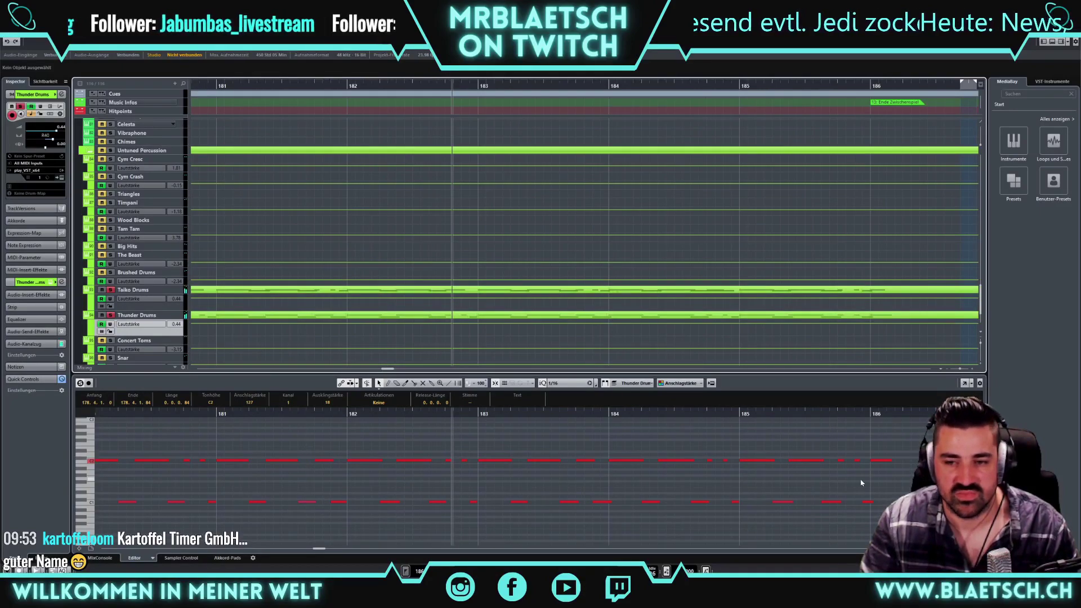
left_click(104, 428)
scroll(103, 428, "left", 4)
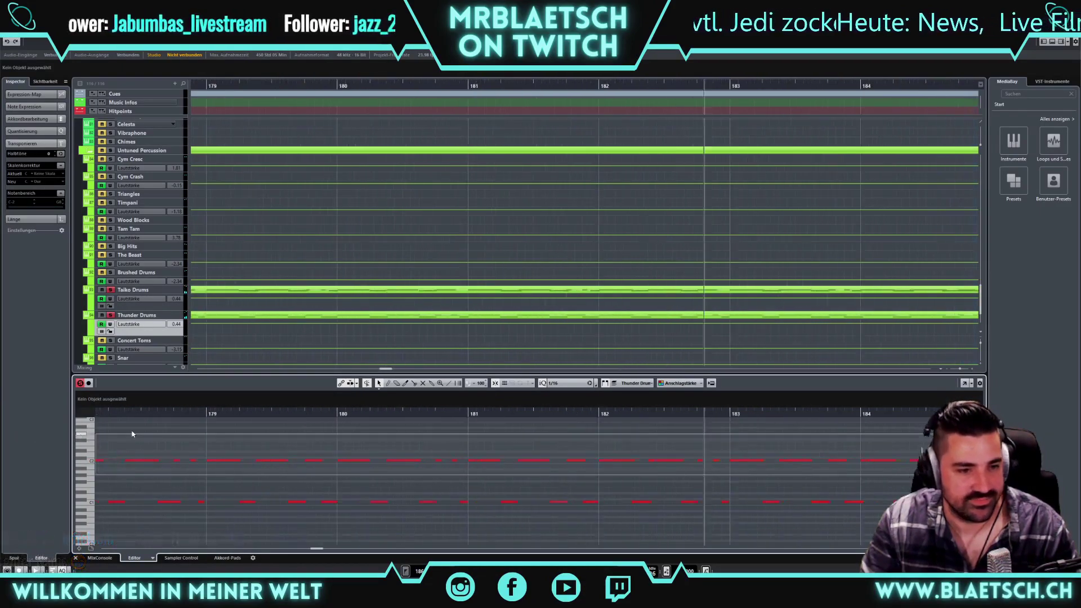
scroll(103, 428, "left", 2)
left_click(205, 470, "ctrl+shift")
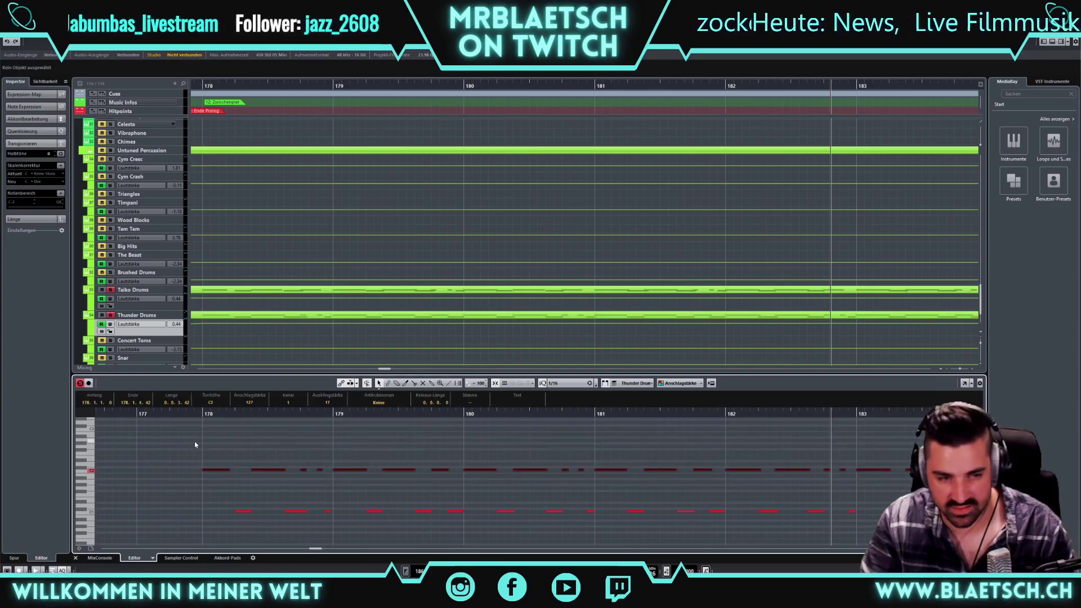
key("Up")
key("Up")
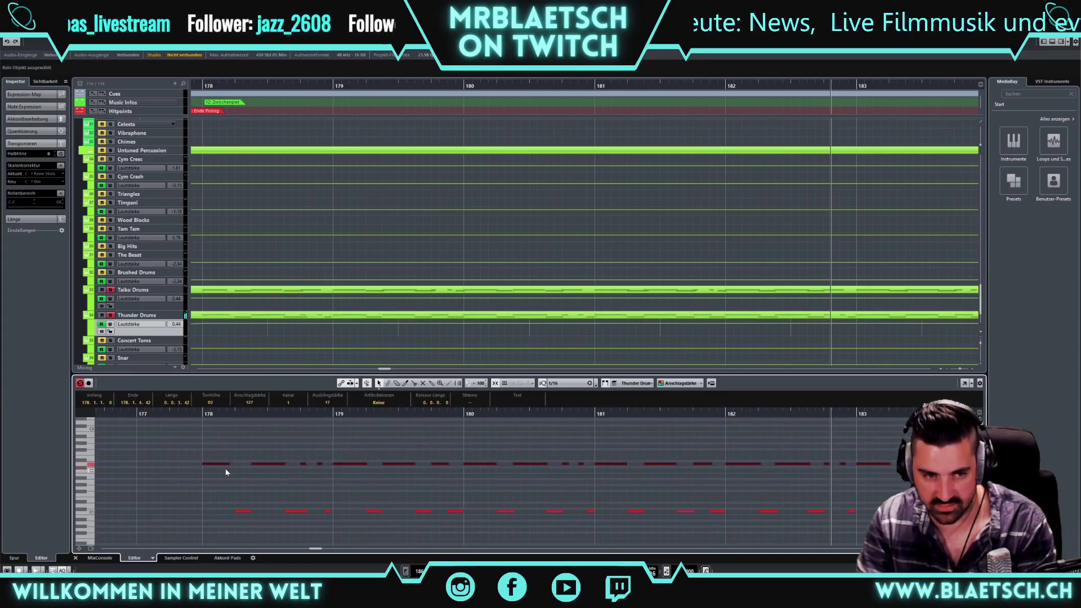
Raise all lower Thunder Drums notes to C2, just below the upper row
left_click_drag(226, 502, 671, 516)
scroll(671, 516, "right", 8)
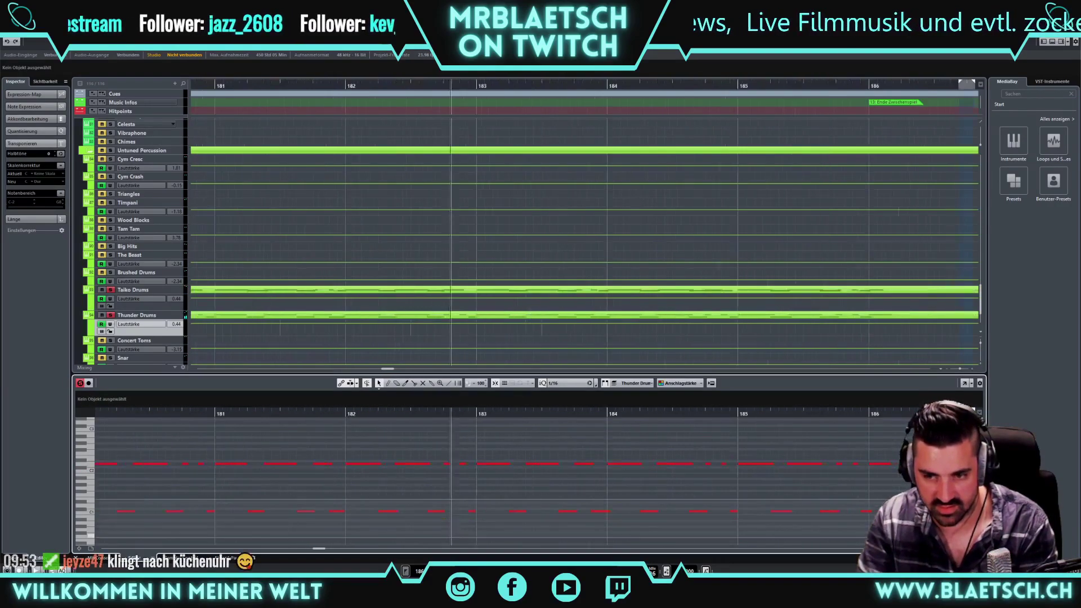
left_click(664, 511, "ctrl+shift")
key("Up")
key("Up")
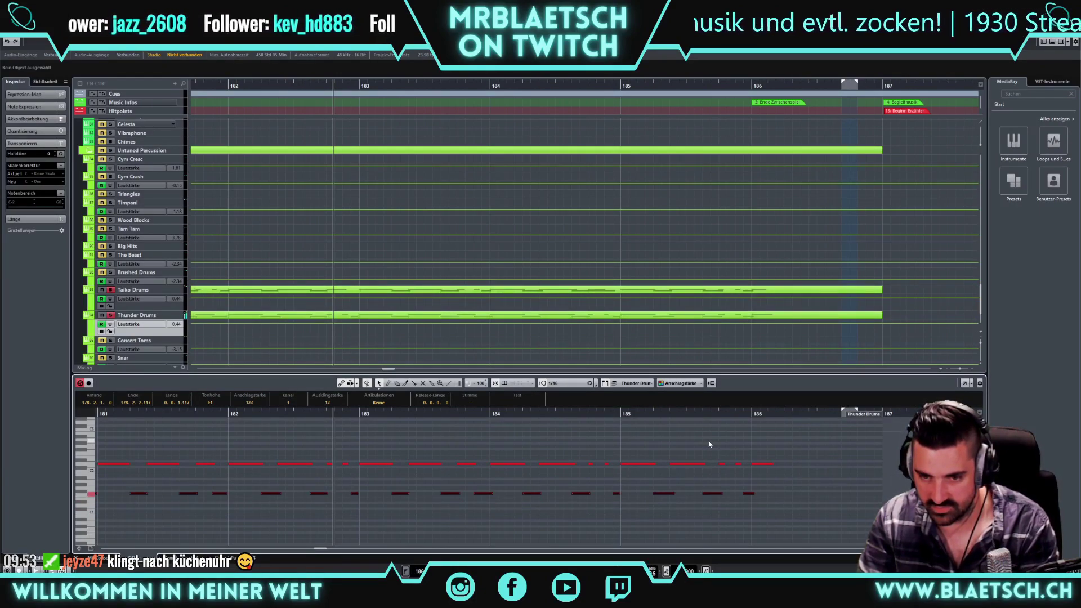
key("Up")
key("Up")
key("Up")
key("Up")
key("Up")
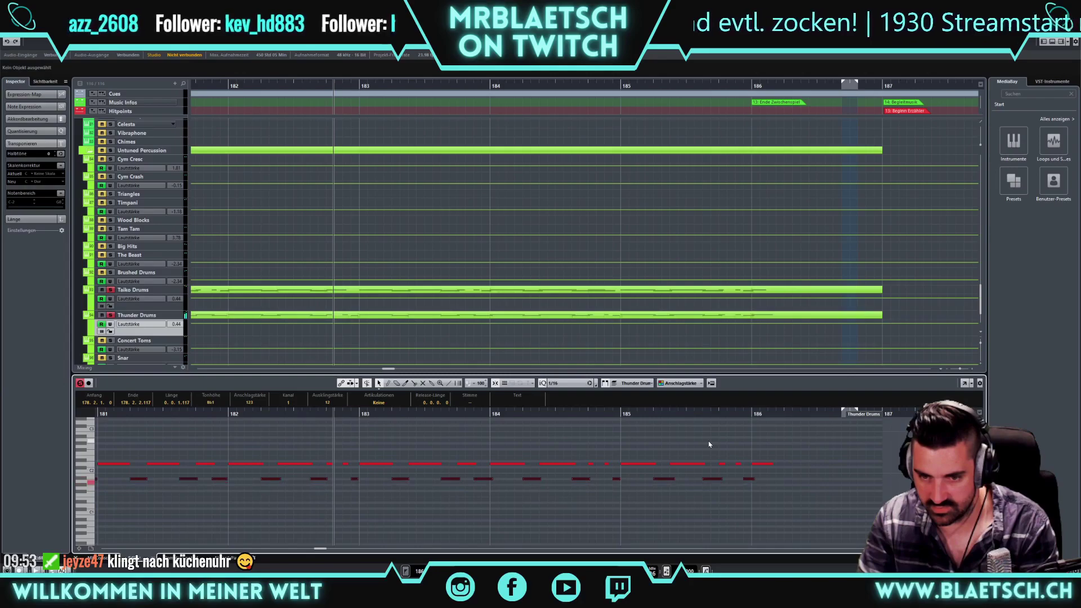
key("Up")
key("Up")
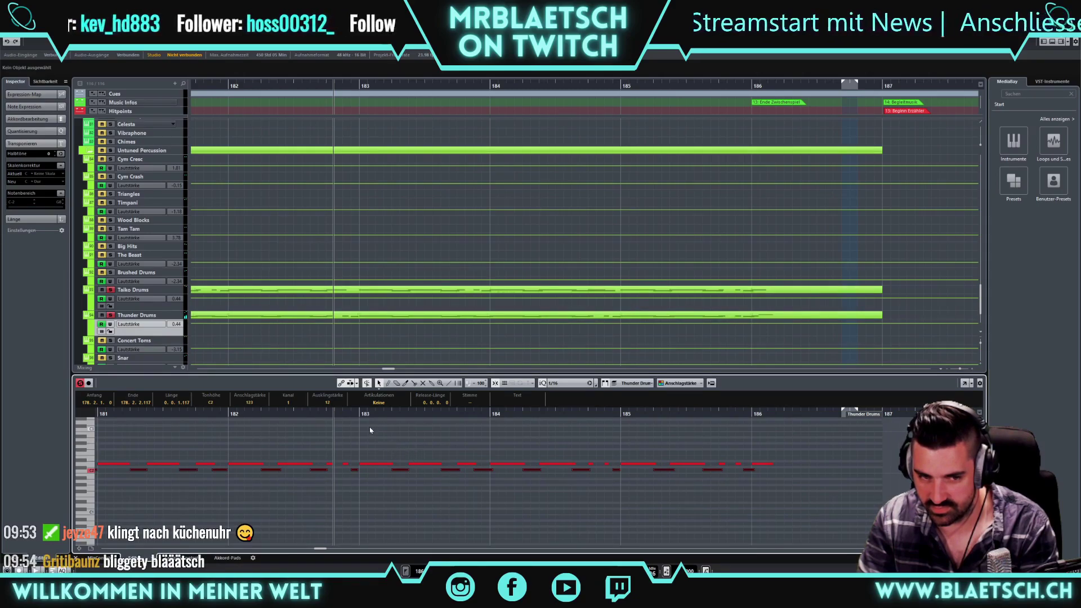
Play the soloed Taiko and Thunder Drums with the new pitches from around bar 178
left_click_drag(118, 414, 197, 454)
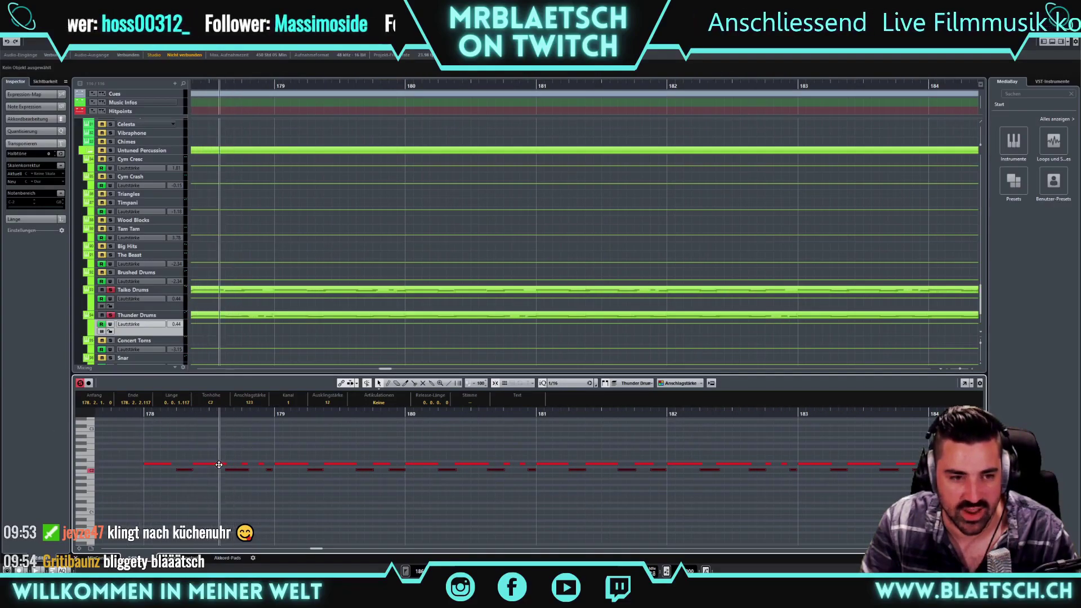
key("space")
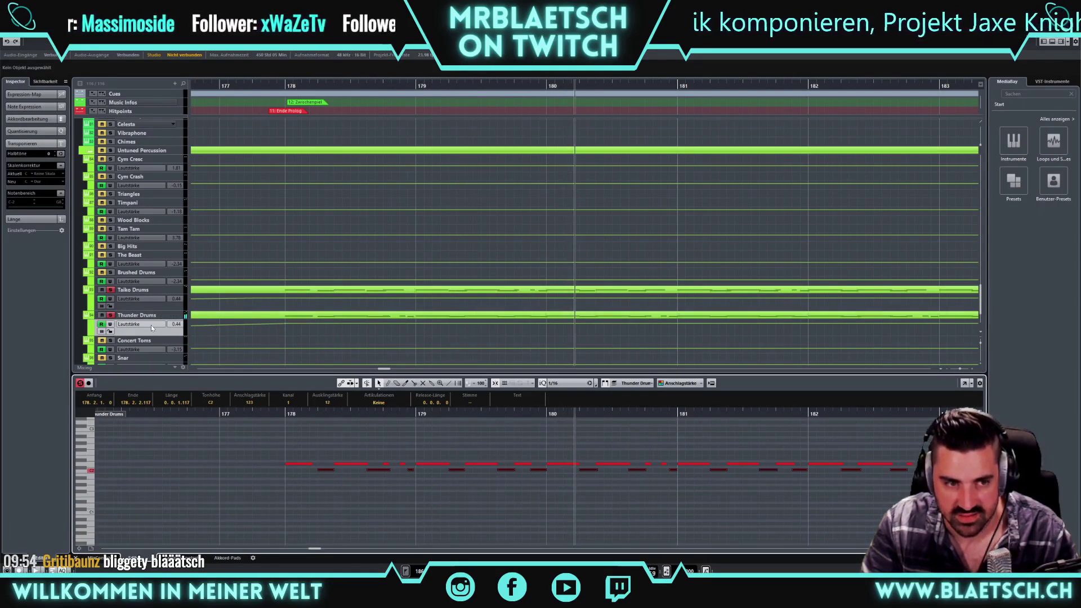
left_click(280, 86)
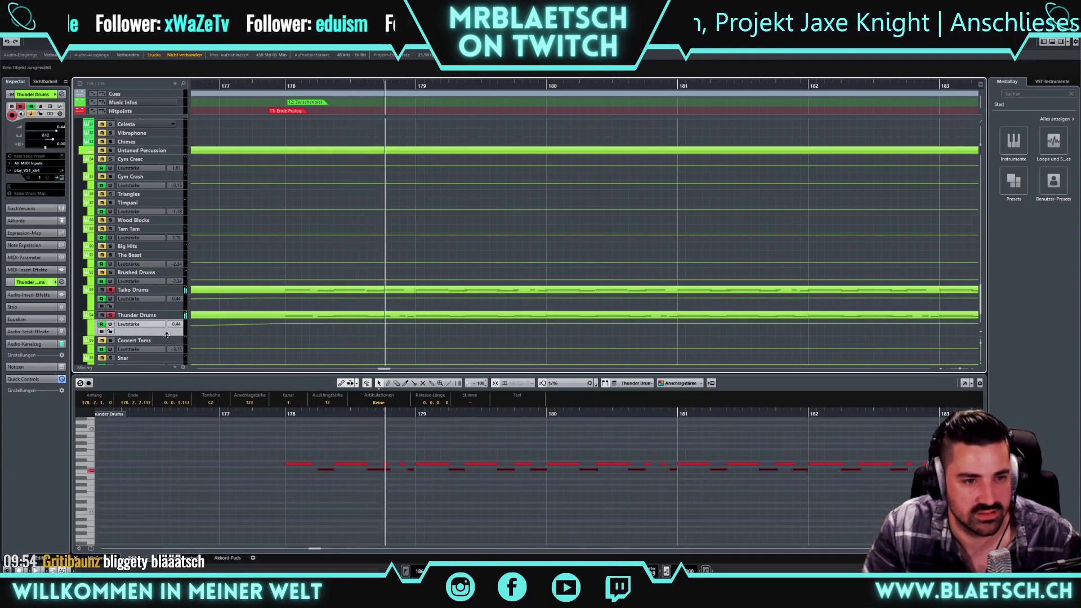
Enlarge the Thunder Drums volume lane and lower its automation point at bar 178 to -2.21
left_click_drag(166, 338, 166, 346)
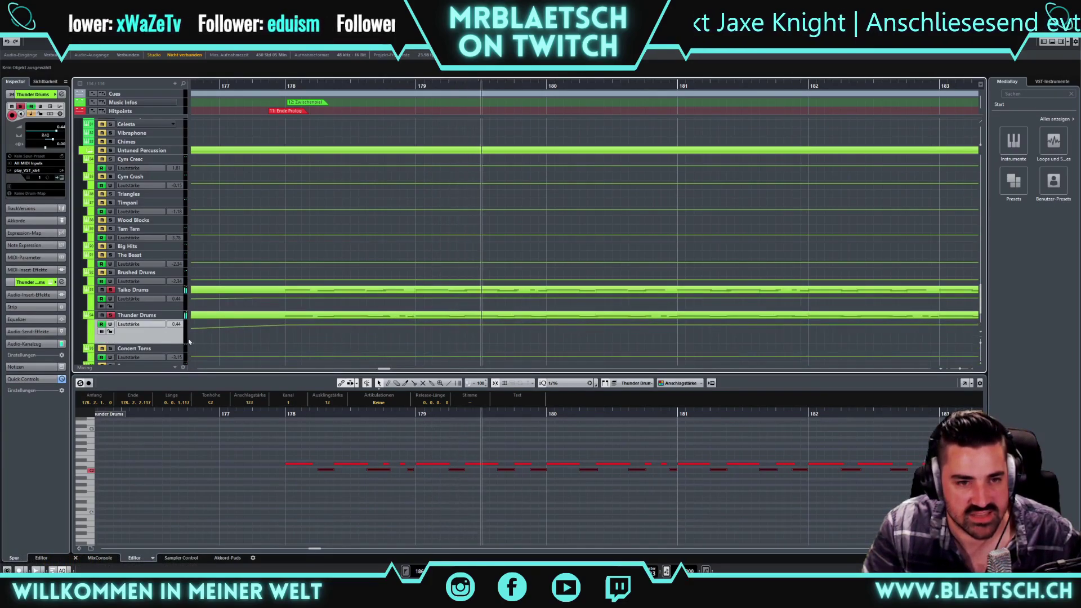
left_click(285, 326)
left_click_drag(285, 326, 285, 330)
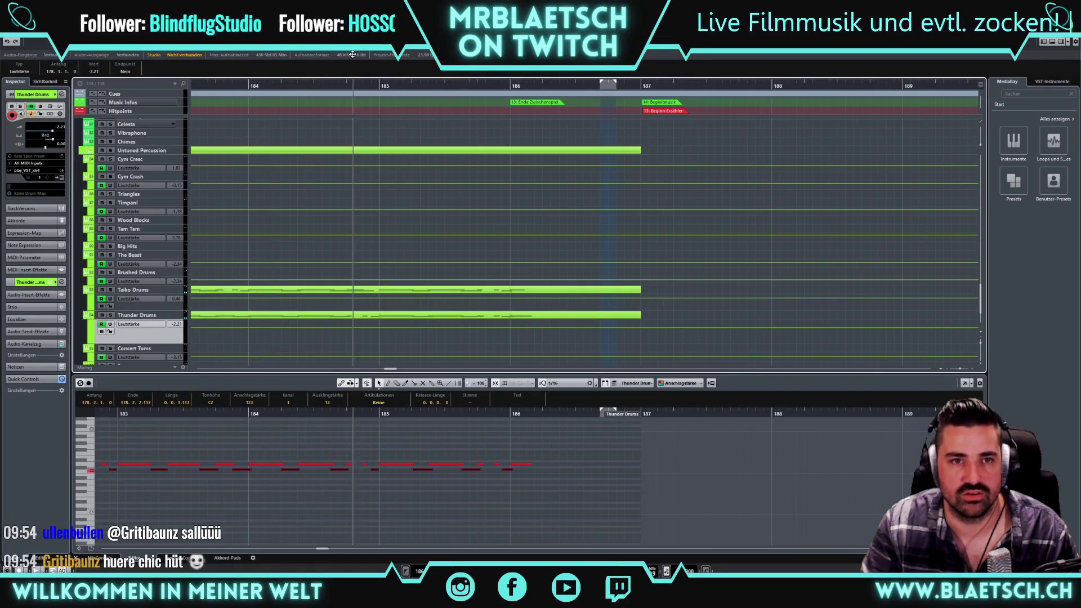
Play the full arrangement from bar 176 to judge the drums in context
key("g")
key("g")
left_click_drag(318, 83, 364, 161)
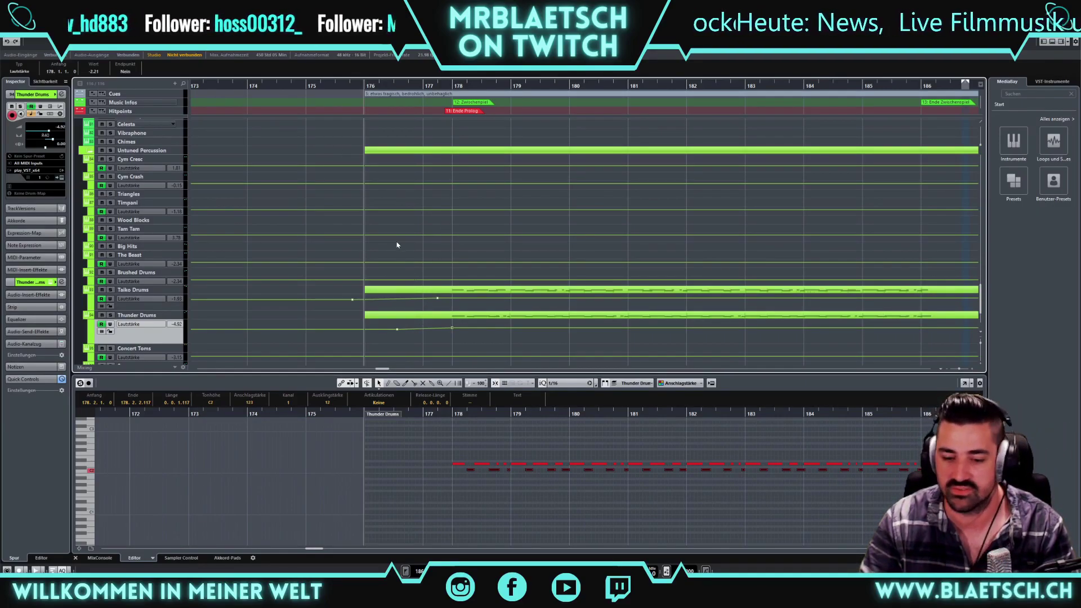
key("space")
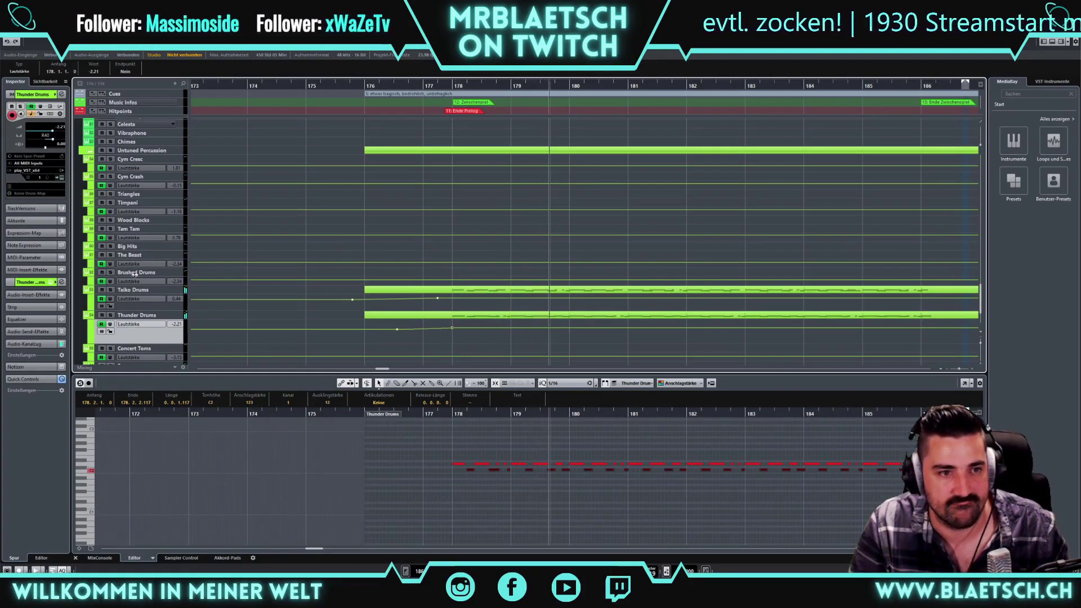
Select the Brushed Drums track and the Concert Toms track in turn, and play the section again from bar 176
left_click(152, 273)
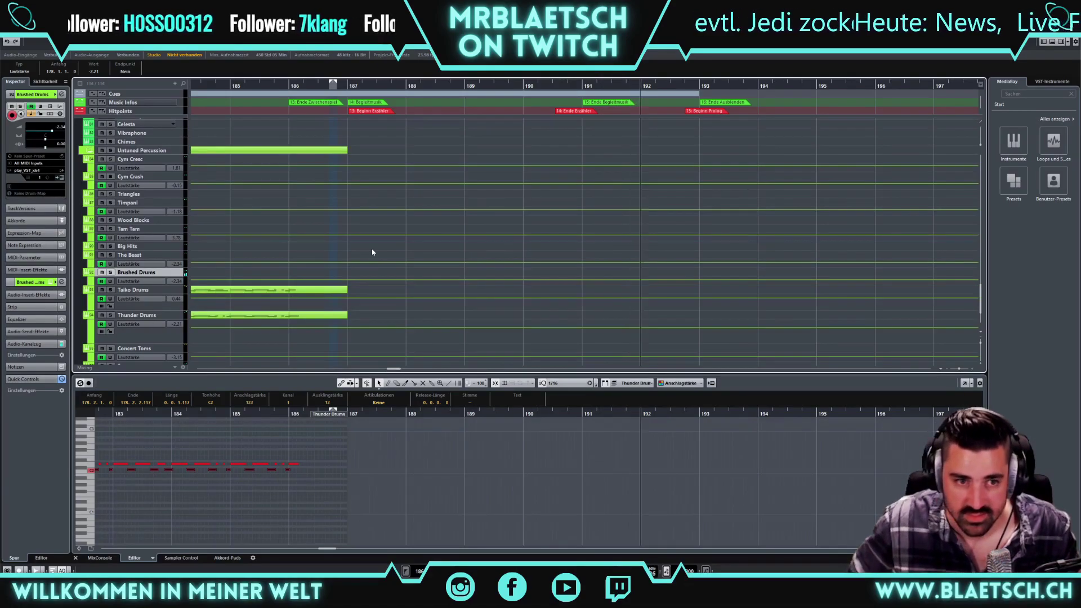
left_click(162, 350)
left_click_drag(224, 87, 234, 120)
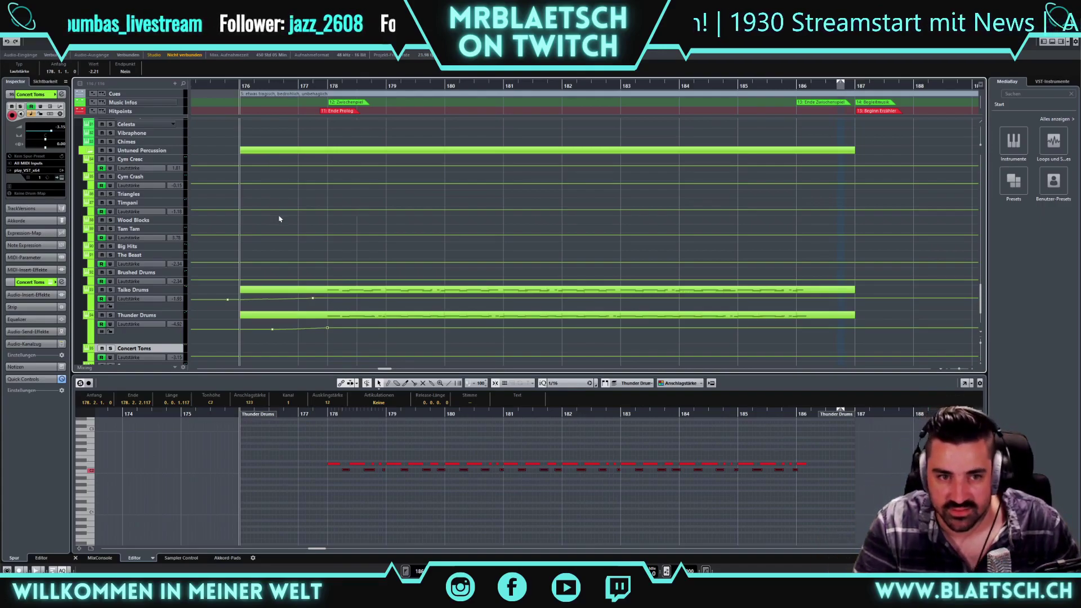
Show the Cues marker list, jump to the third cue at bar 91 and play it
left_click(140, 95)
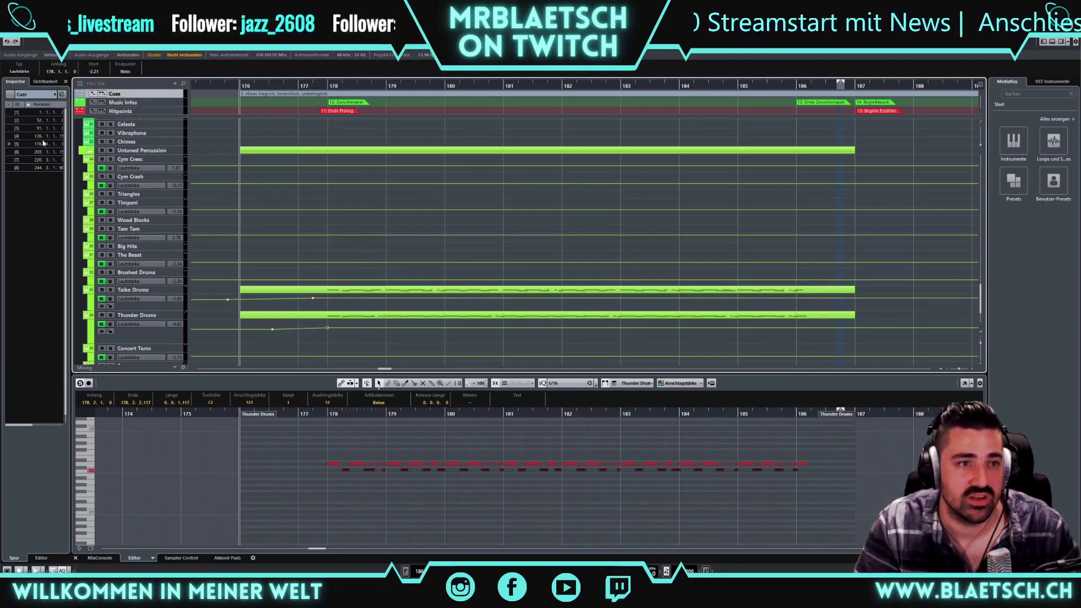
left_click(11, 128)
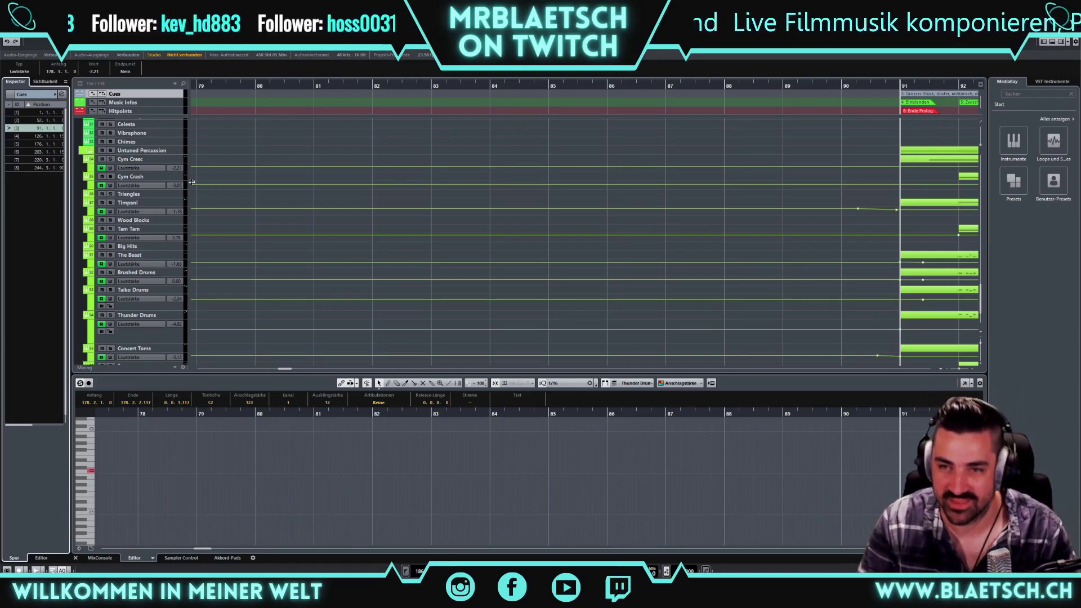
key("space")
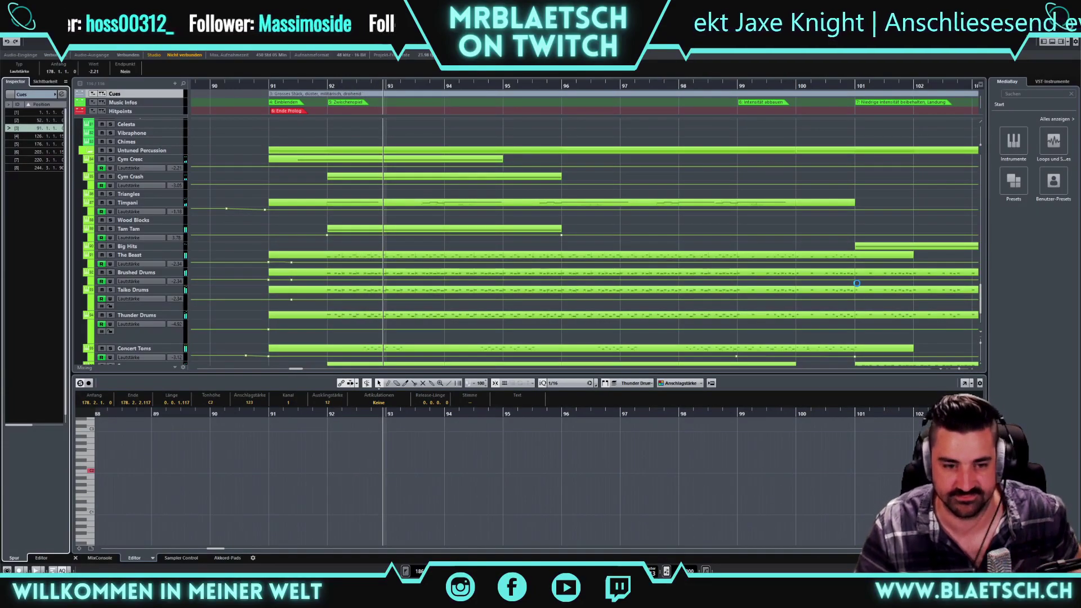
Switch to the Alarm & Uhr app, restart the Schpeeeeschere timer and minimize the app
key("alt+Tab")
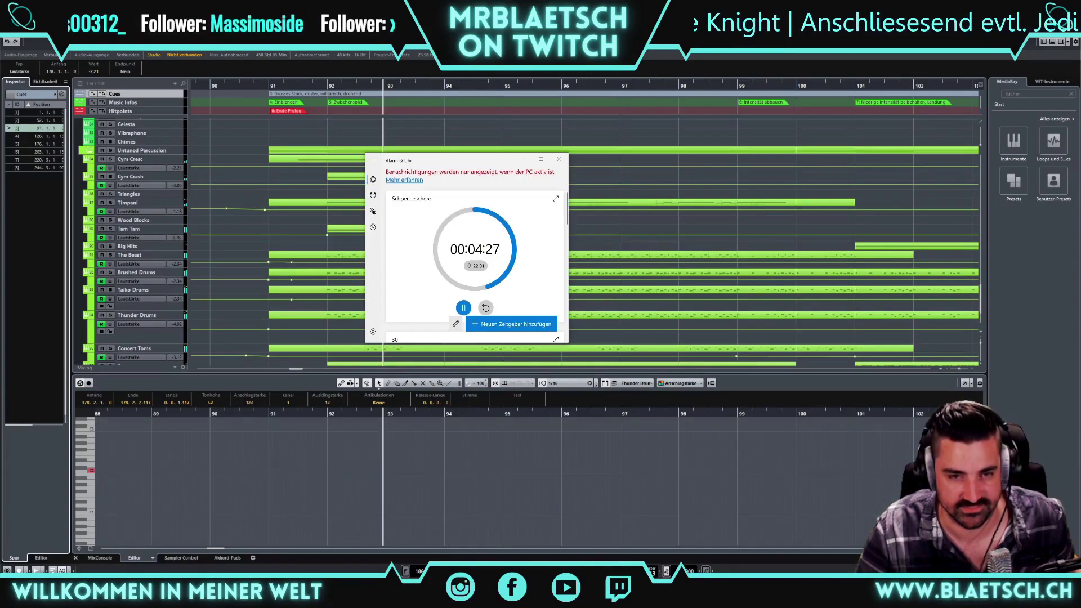
left_click(485, 307)
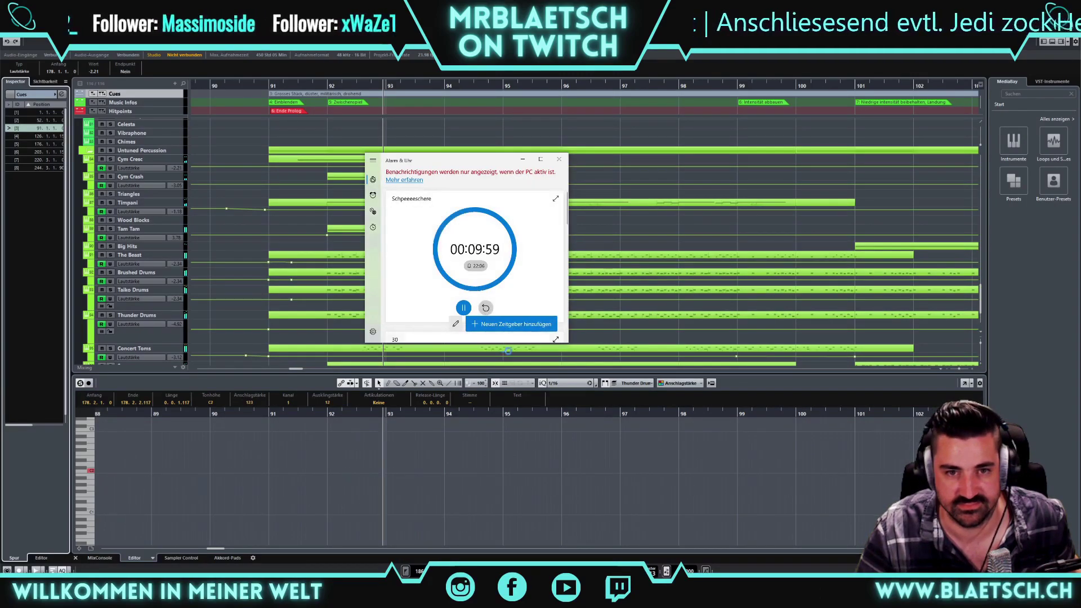
left_click(522, 161)
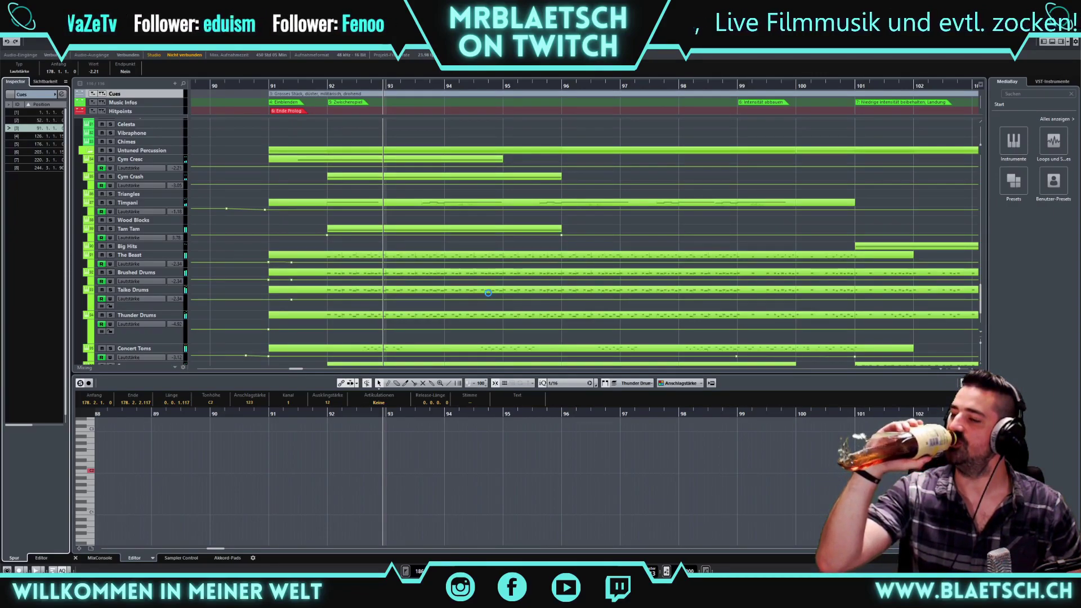
Look through the tracks up to the violins, violas and cellos while the music plays from around bar 103
key("7")
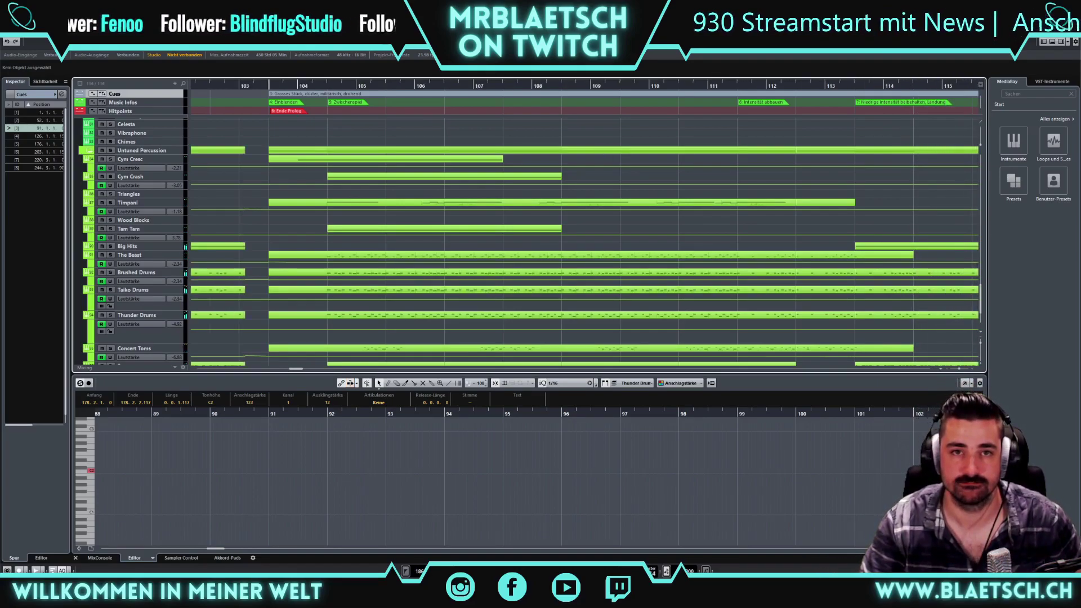
scroll(553, 235, "up", 6)
scroll(554, 235, "up", 10)
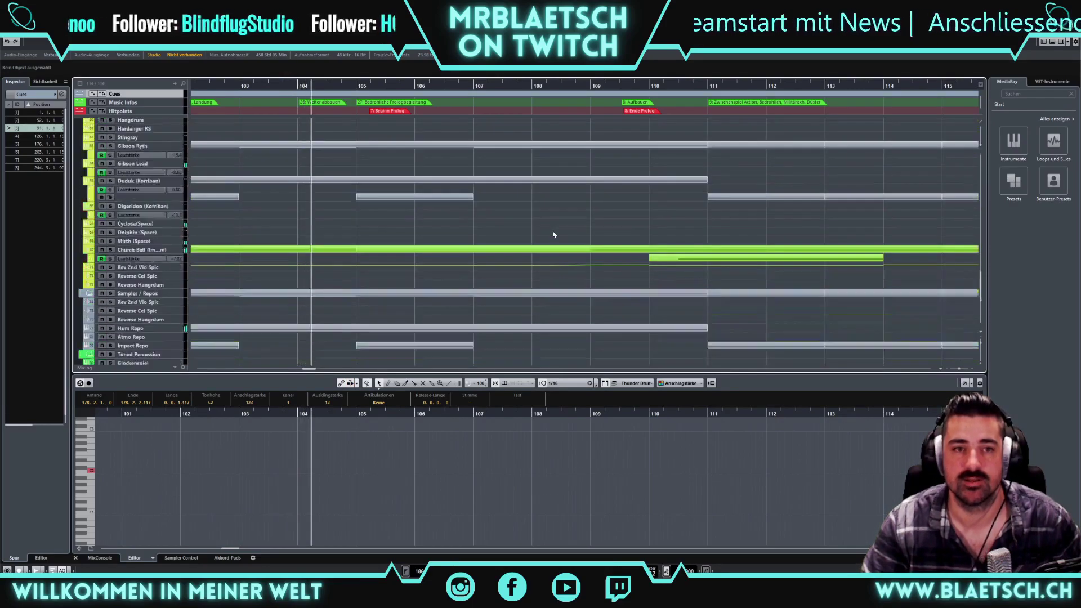
scroll(558, 236, "up", 4)
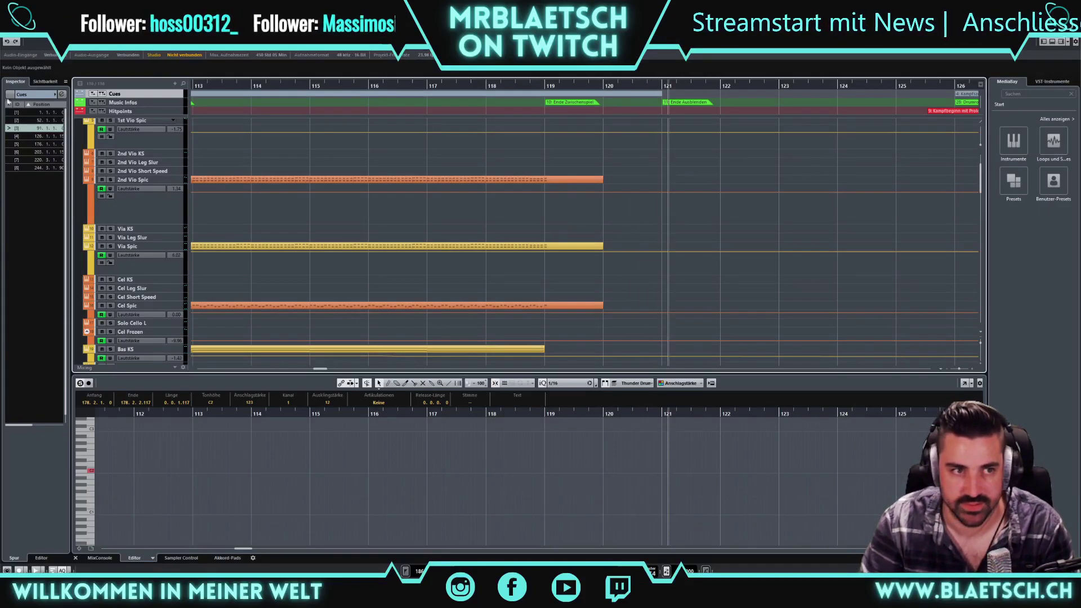
Jump to the fifth cue at bar 176 and review the string spiccato tracks while playing the cue
left_click(13, 144)
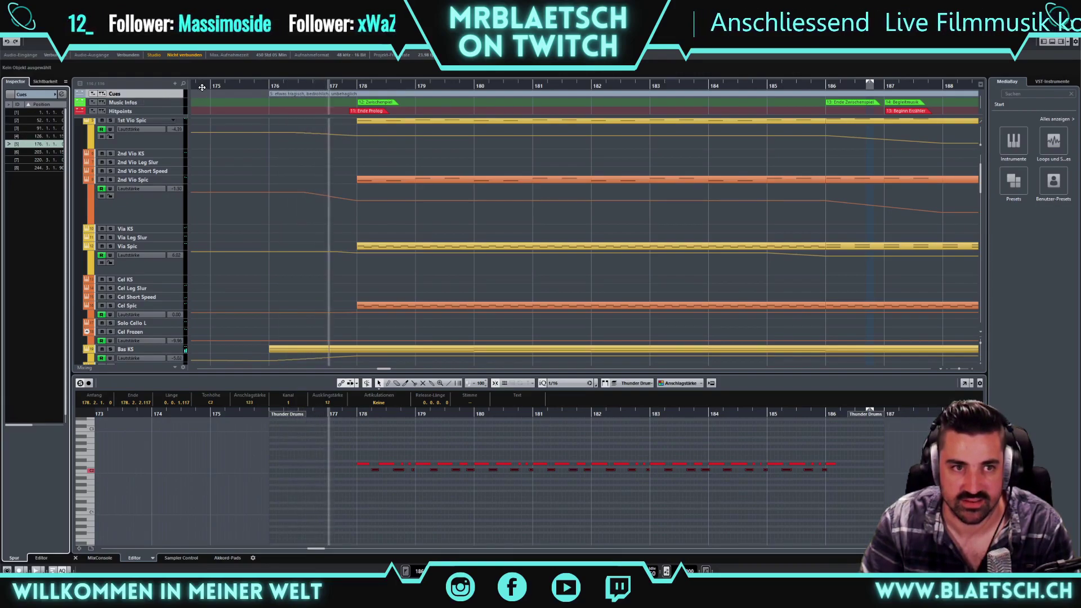
left_click_drag(201, 87, 246, 93)
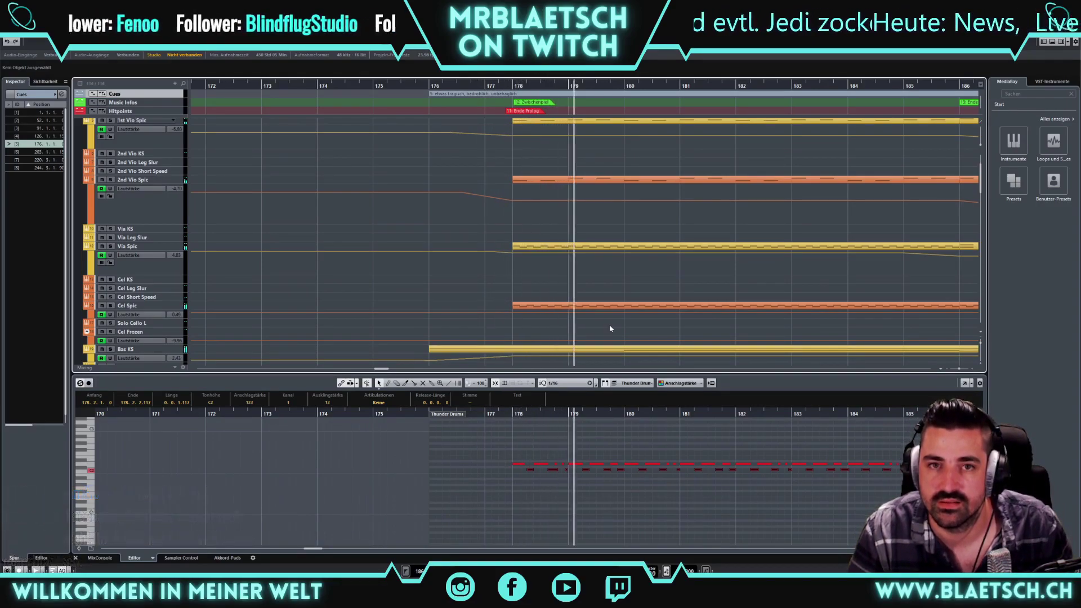
scroll(608, 328, "up", 3)
scroll(611, 248, "down", 3)
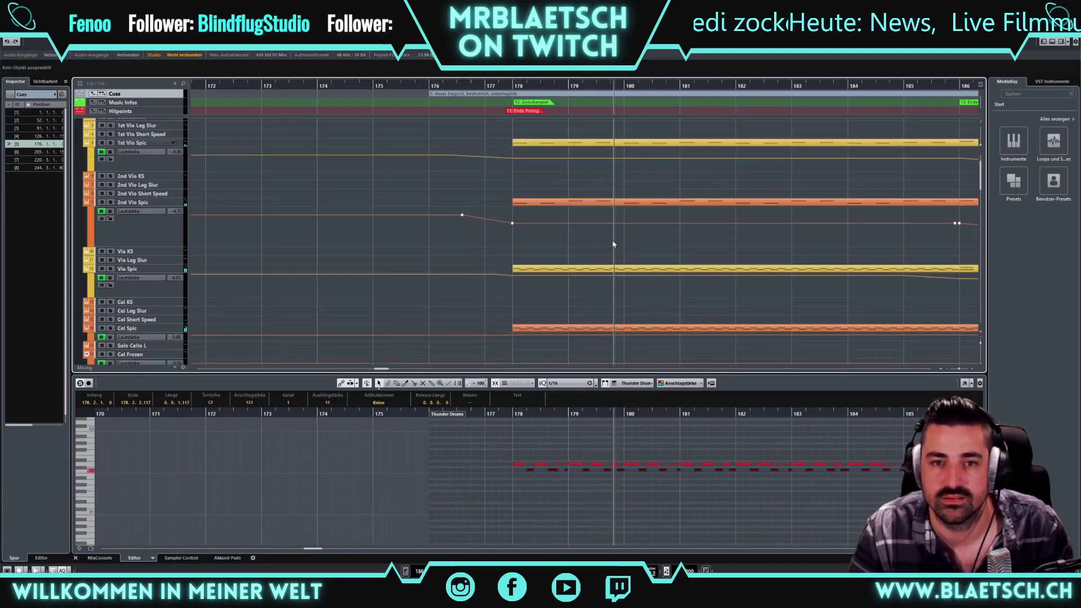
scroll(613, 242, "up", 3)
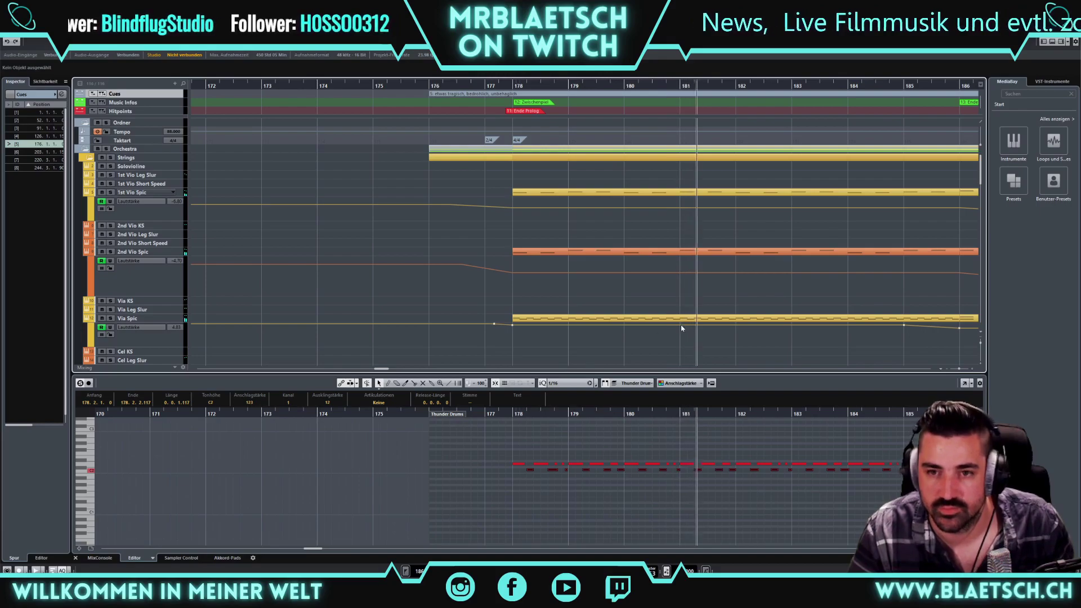
scroll(717, 328, "down", 3)
scroll(721, 324, "up", 3)
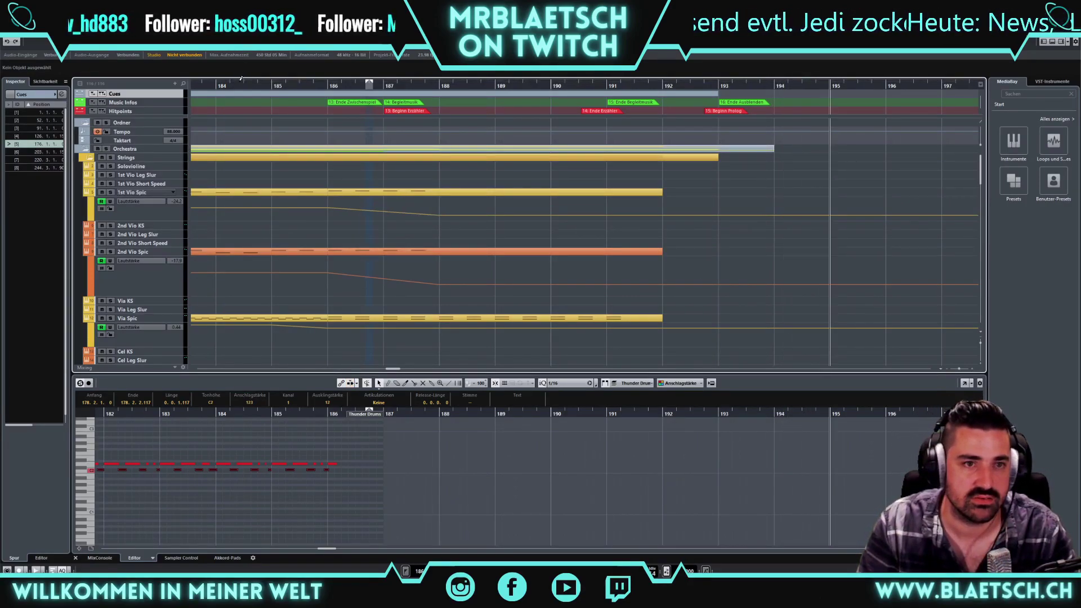
key("space")
Return to bar 176 and look over the choir, woodwind and string tracks of the cue
scroll(312, 89, "left", 10)
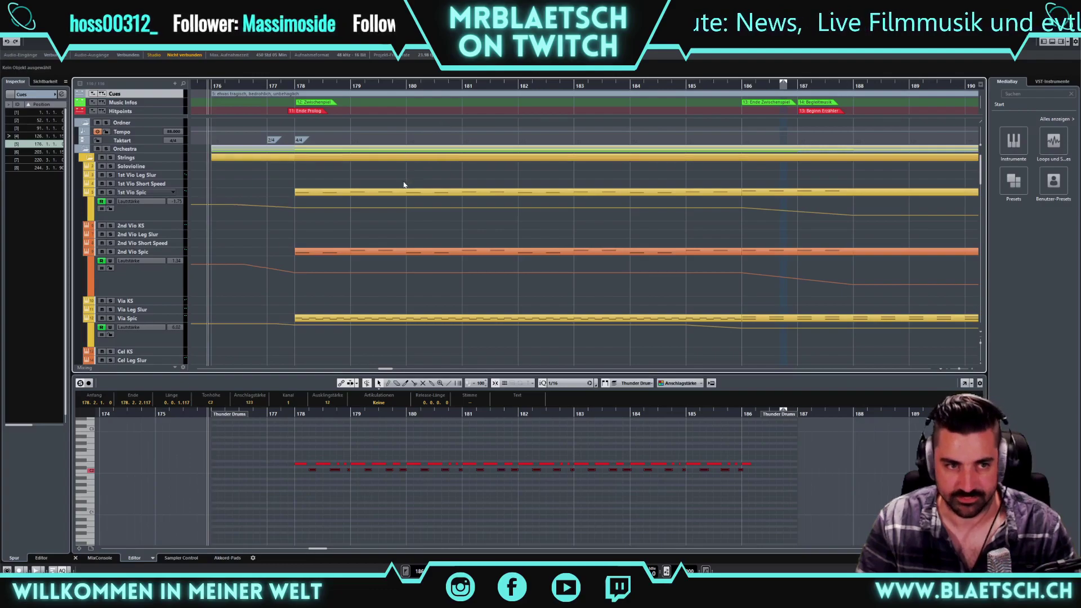
scroll(404, 185, "down", 10)
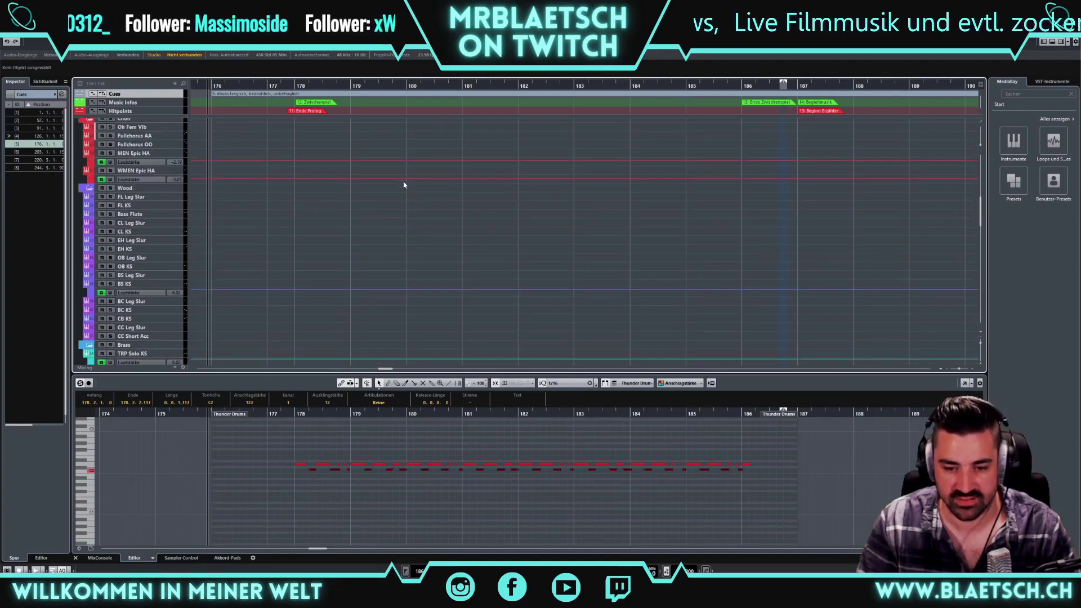
scroll(404, 185, "up", 10)
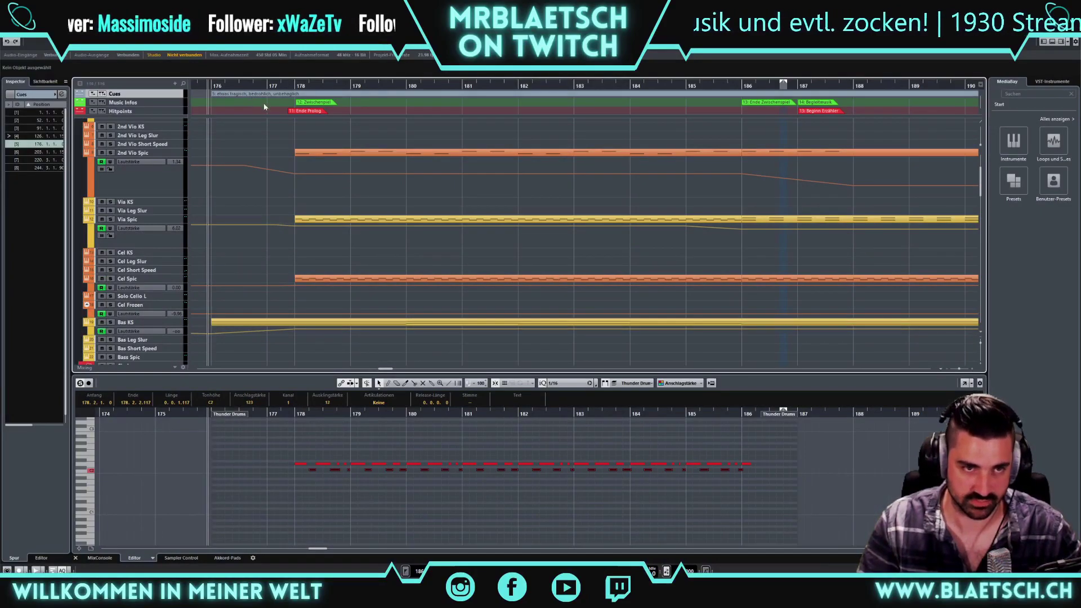
scroll(286, 131, "up", 2)
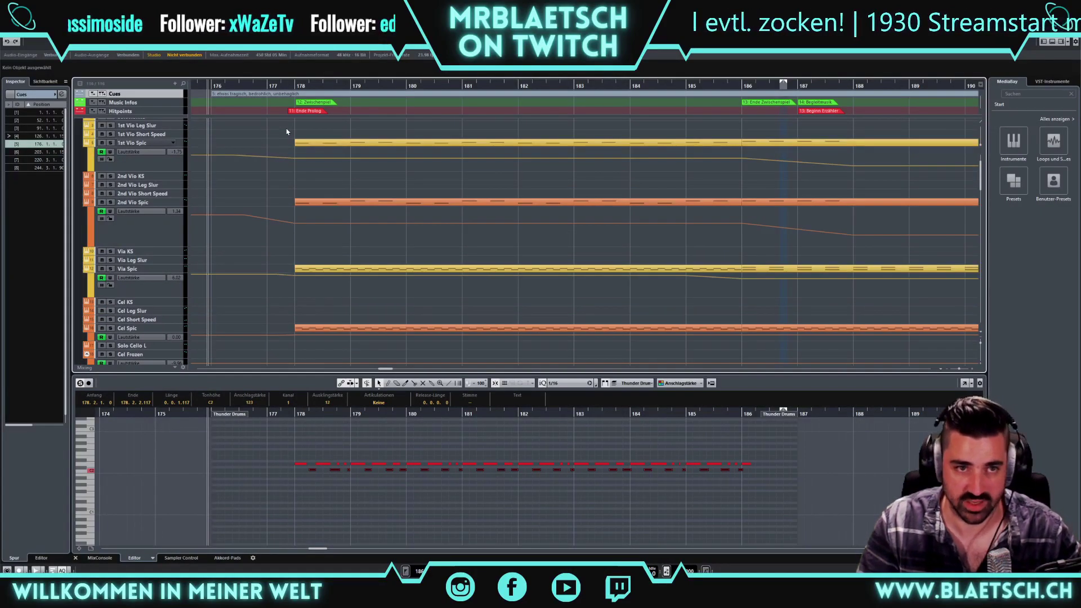
Select the WH Cluster track in the Brass section and play the cue from bar 176
scroll(288, 135, "down", 12)
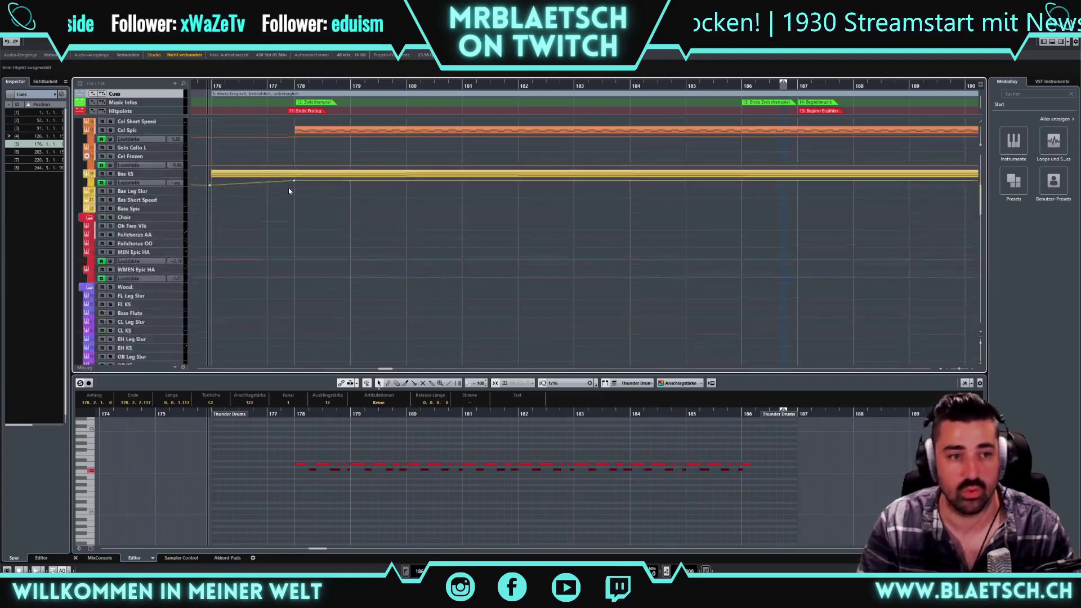
scroll(172, 278, "down", 6)
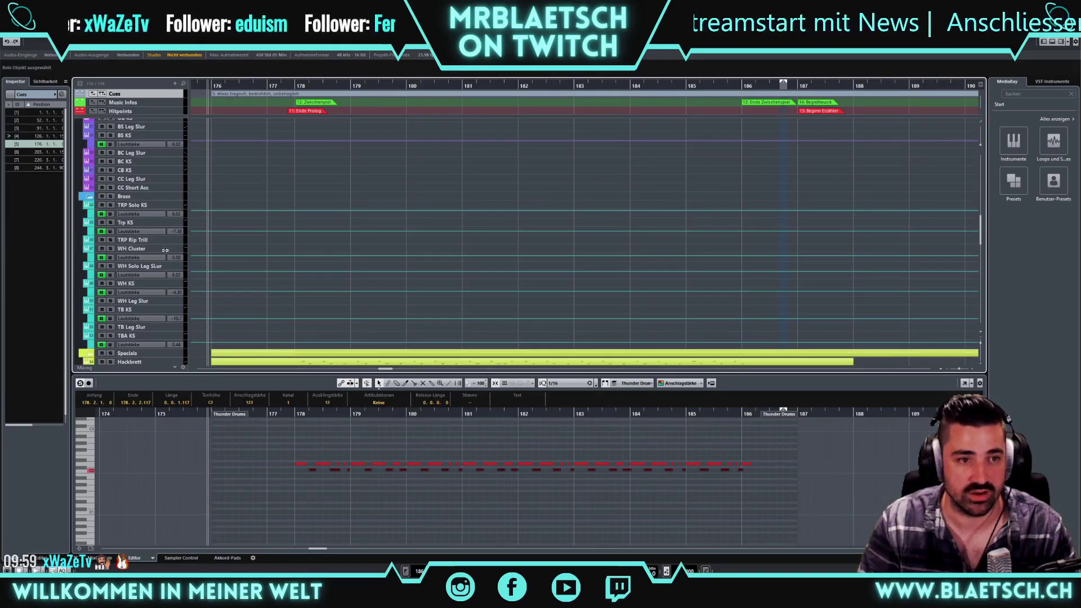
left_click(162, 249)
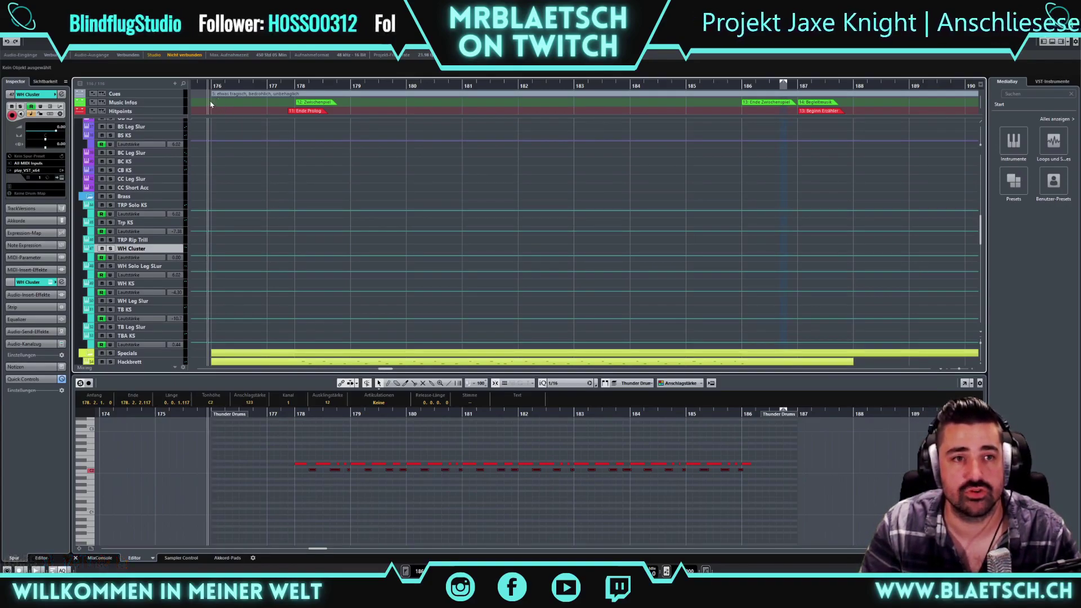
key("space")
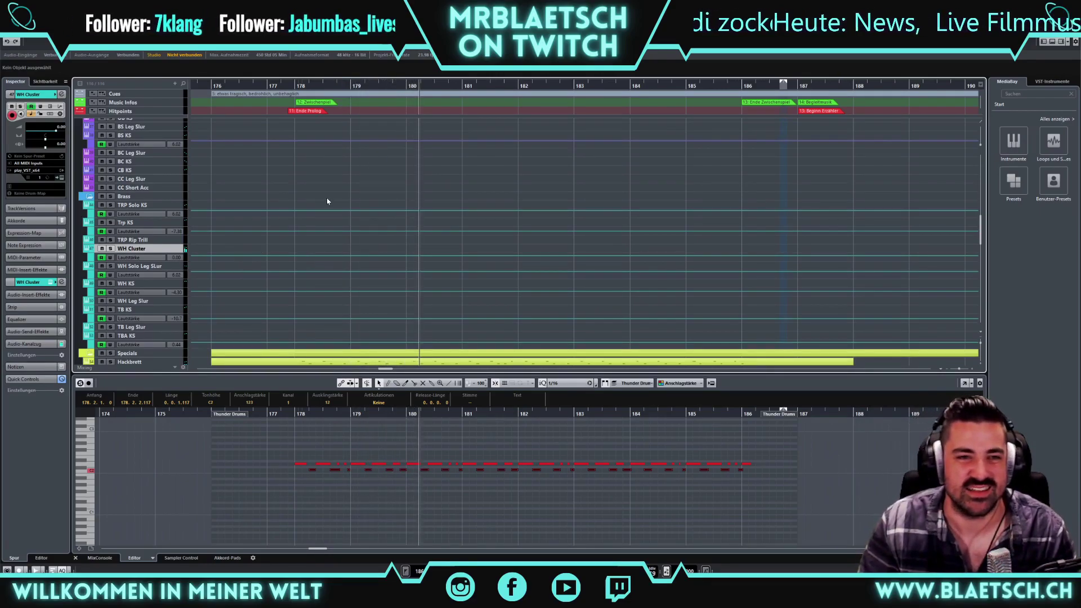
Draw an empty MIDI part on the WH Cluster track from bar 178 to bar 193
left_click(292, 84)
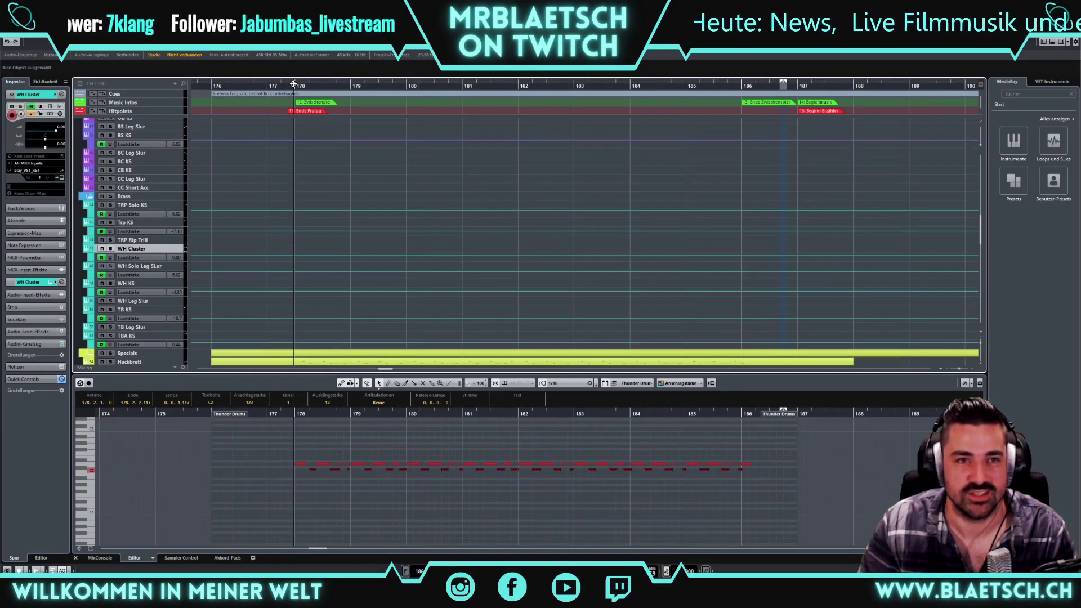
right_click(260, 273)
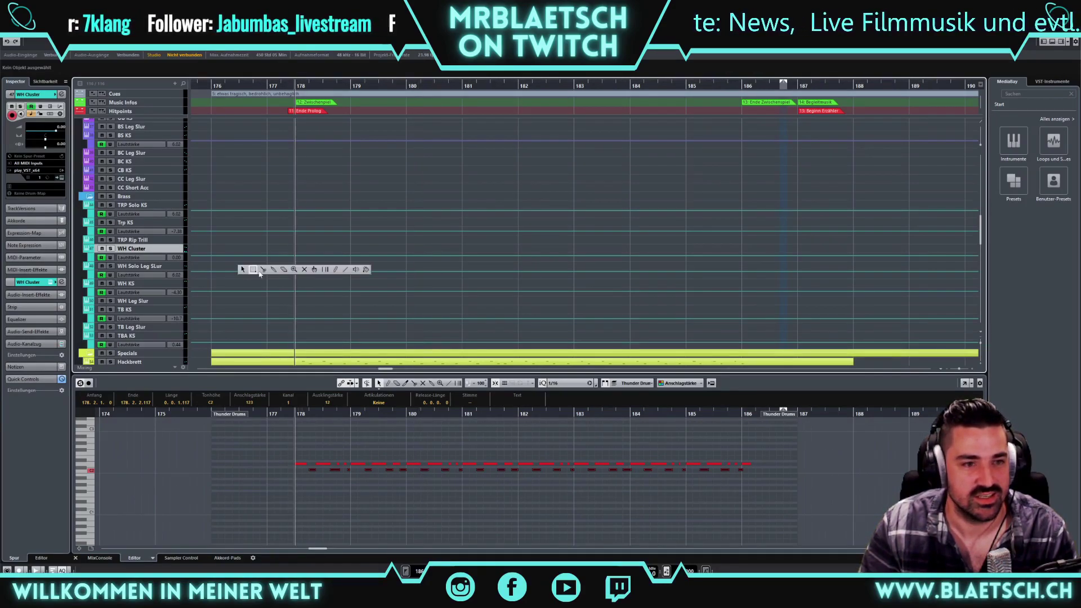
left_click(336, 270)
mouse_move(303, 245)
left_mouse_down()
mouse_move(1007, 246)
mouse_move(712, 255)
left_mouse_up()
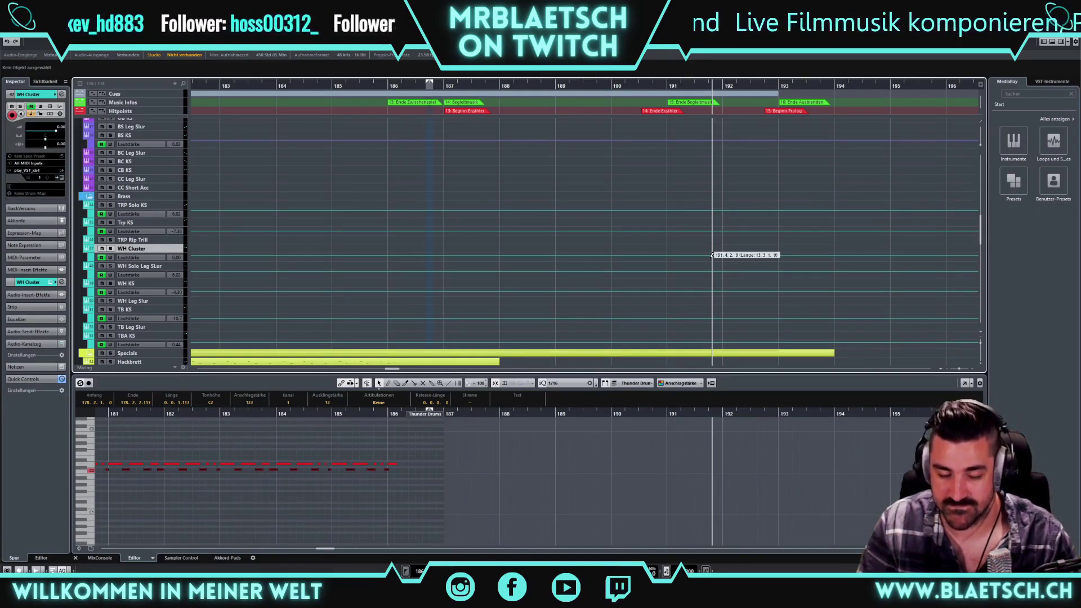
left_click_drag(711, 257, 779, 259)
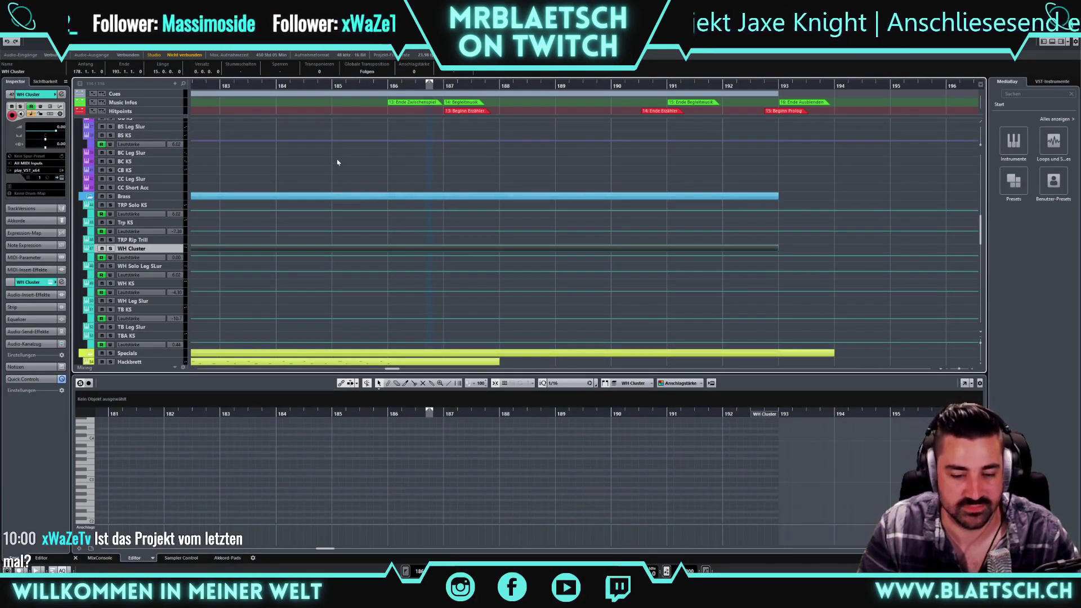
Draw one sustained note through the whole WH Cluster part, from bar 178 to 193, and remove the stray note at its end
left_click_drag(219, 86, 145, 86)
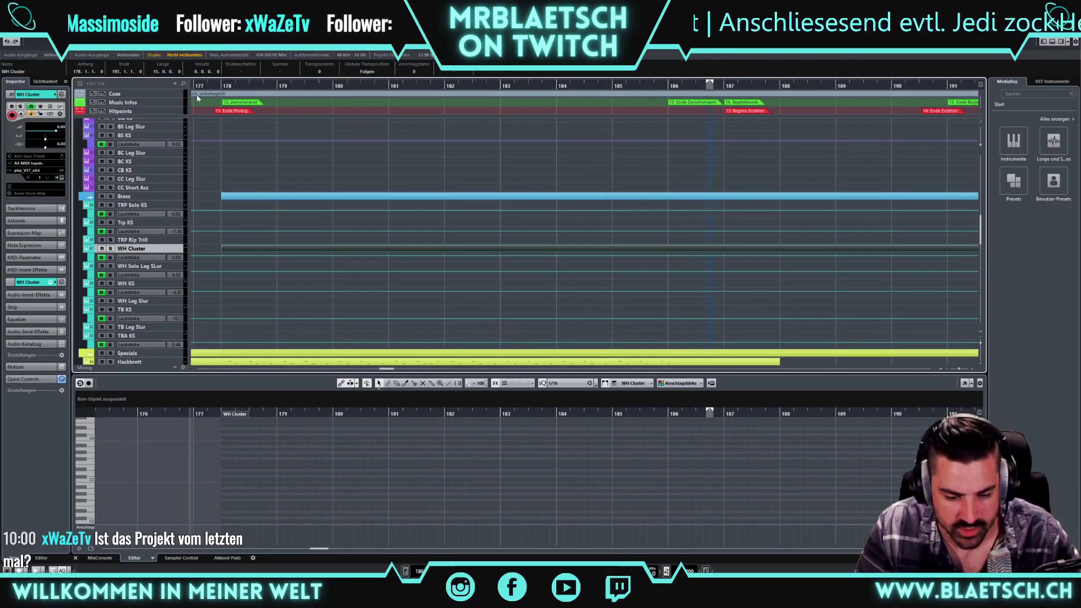
left_click_drag(223, 78, 169, 83)
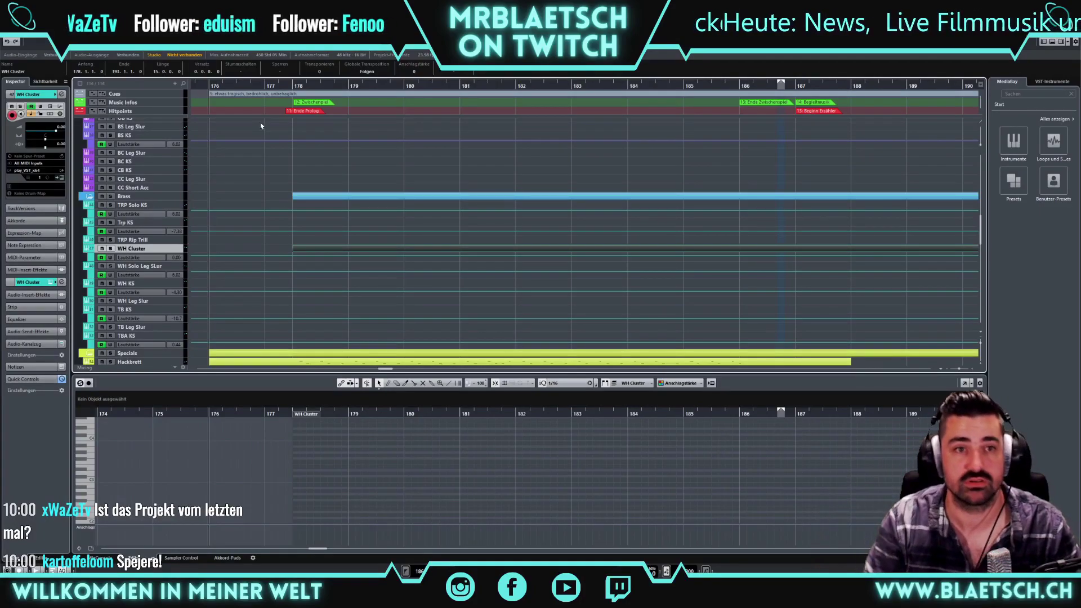
scroll(260, 97, "down", 1)
scroll(263, 103, "up", 1)
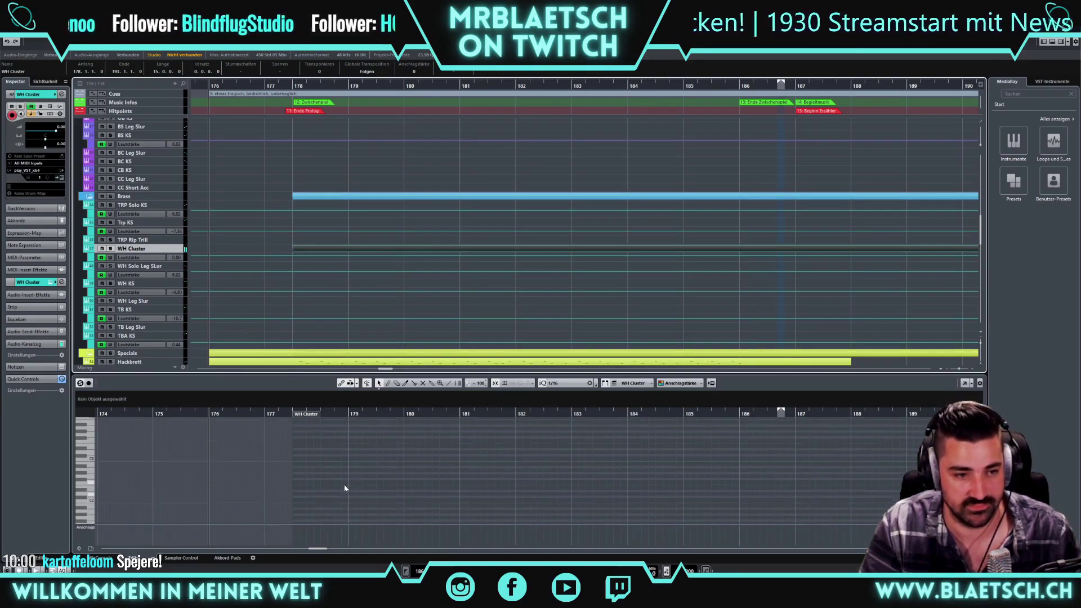
right_click(313, 496)
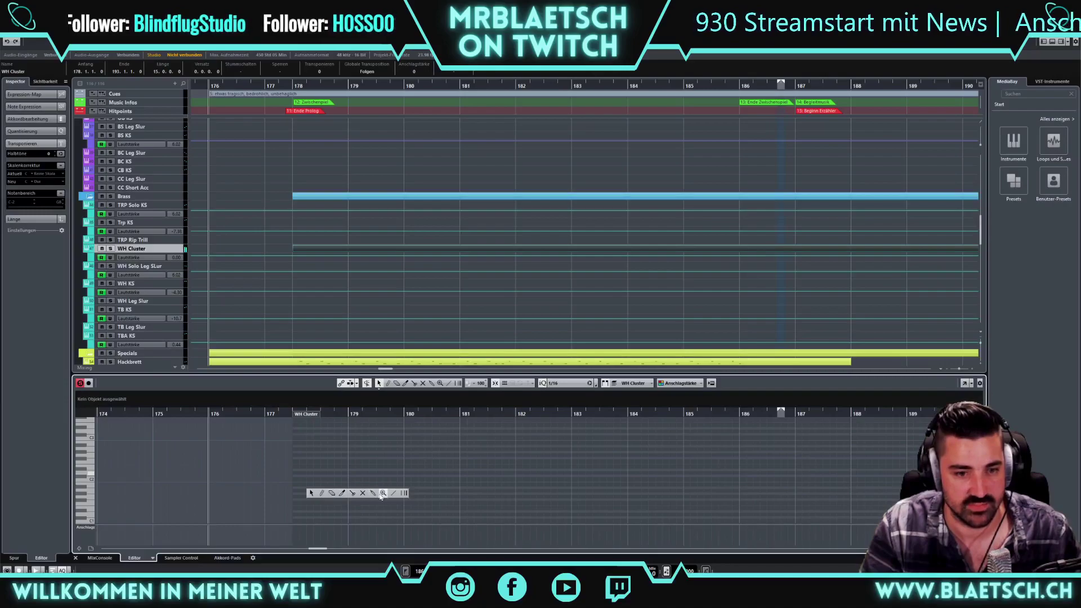
left_click(323, 494)
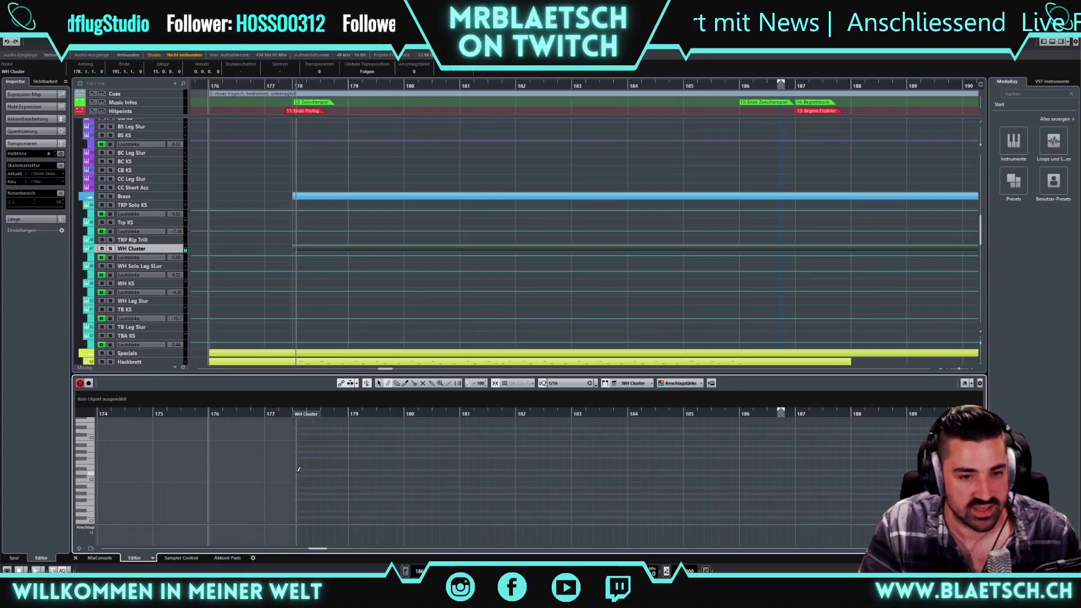
mouse_move(299, 469)
left_mouse_down()
mouse_move(789, 471)
mouse_move(1036, 450)
mouse_move(811, 476)
mouse_move(830, 476)
left_mouse_up()
left_click(831, 479)
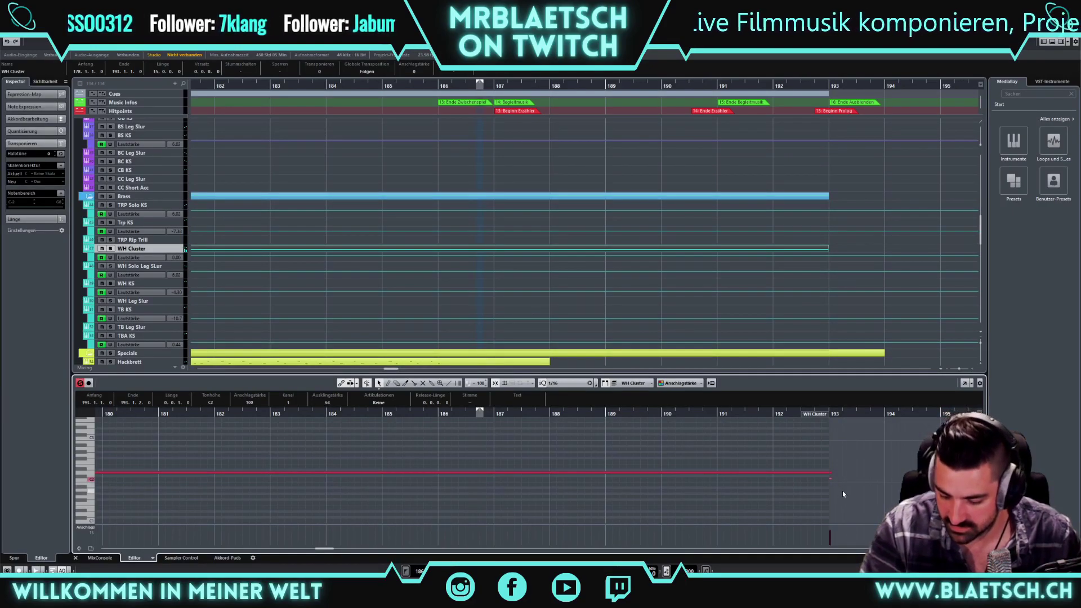
key("Delete")
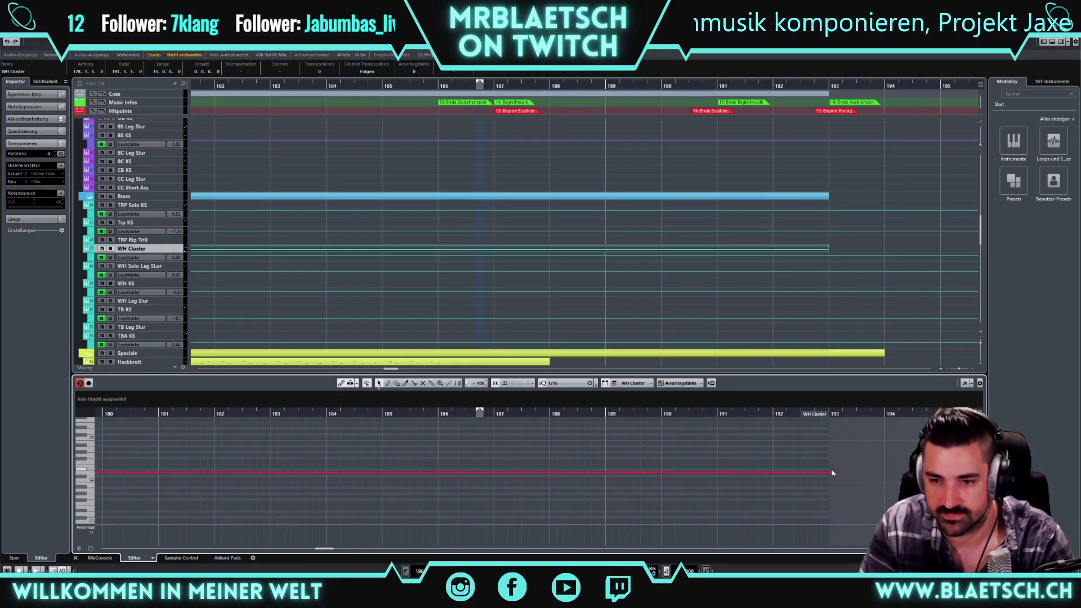
left_click(829, 472)
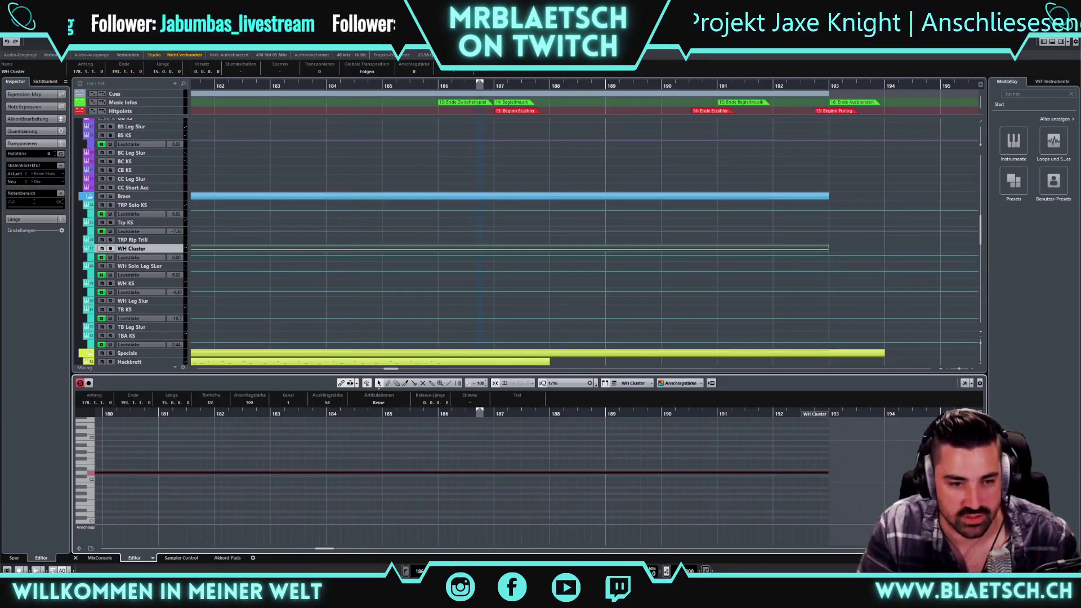
Switch to the Alarm & Uhr app, restart the Schpeeeeschere timer and return to the project
key("alt+Tab")
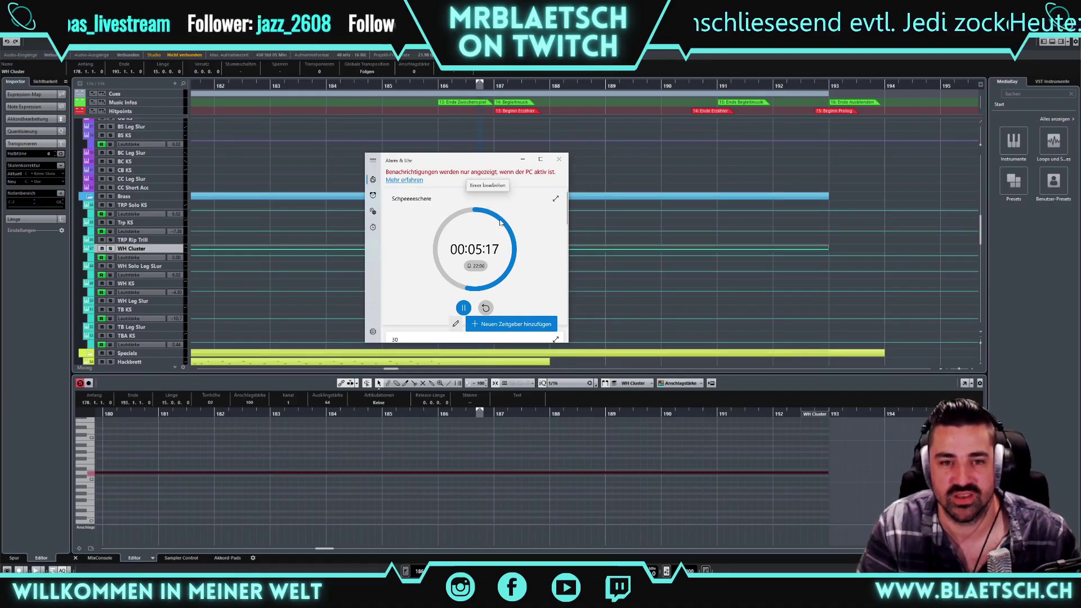
left_click(485, 308)
left_click(603, 267)
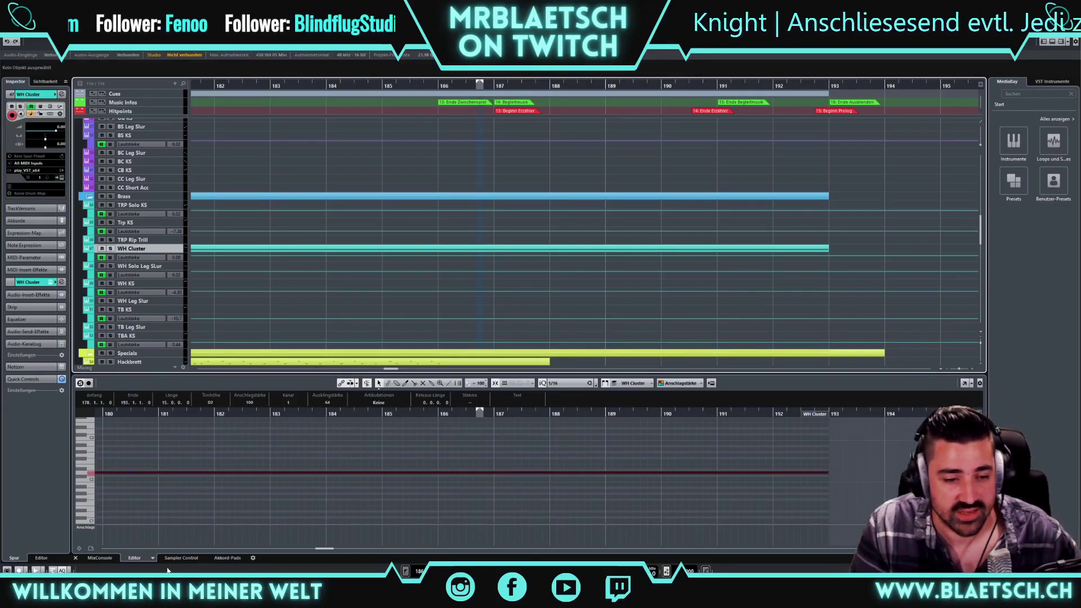
key("alt+Tab")
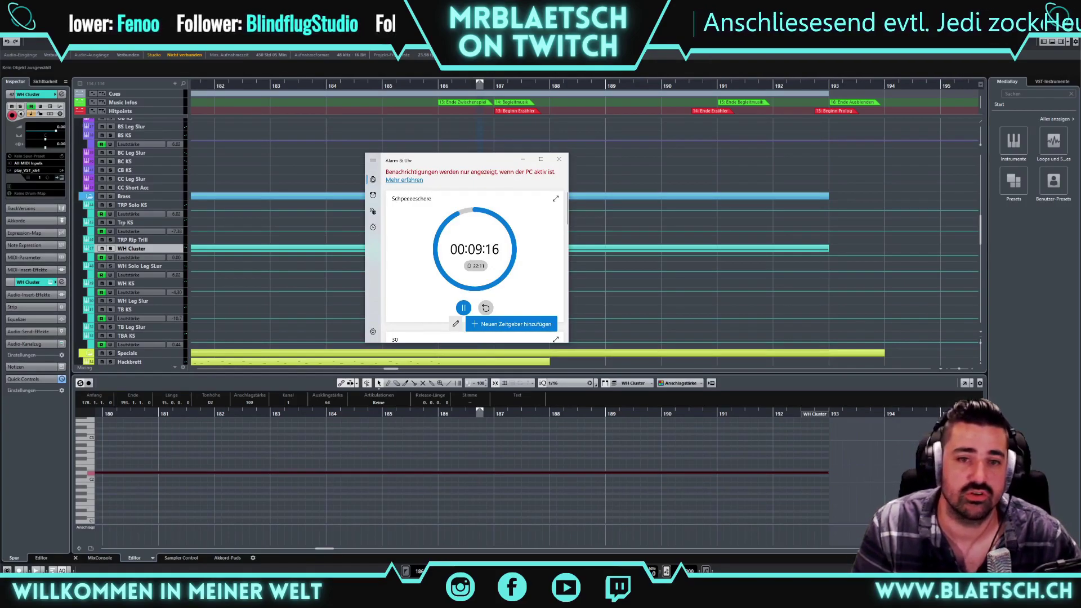
left_click(406, 153)
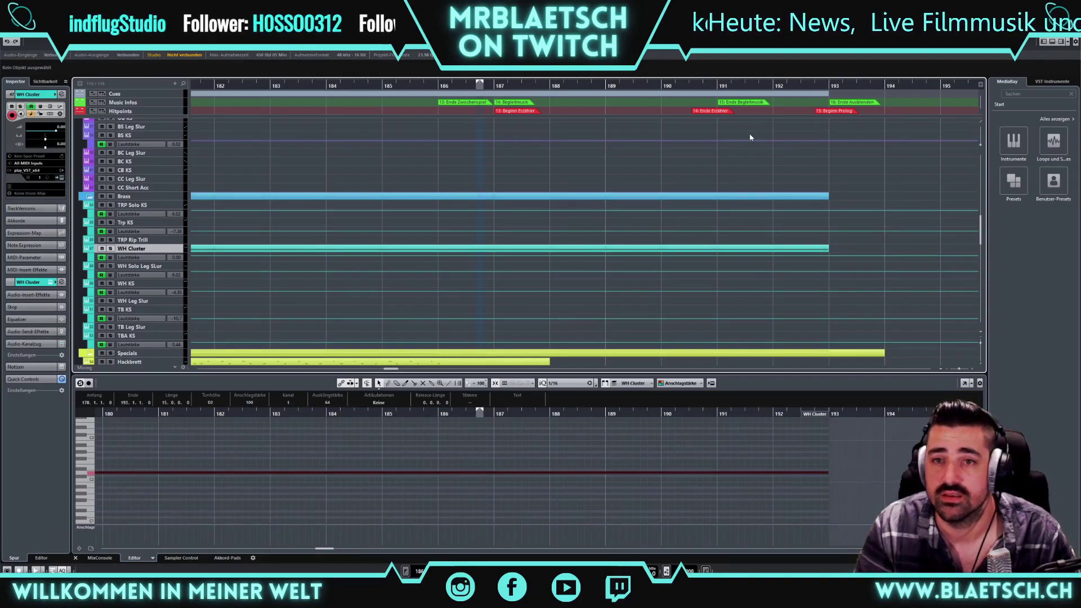
Fade out the WH Cluster volume automation from bar 191 to bar 193 and set the playback position to bar 191
scroll(775, 253, "down", 3)
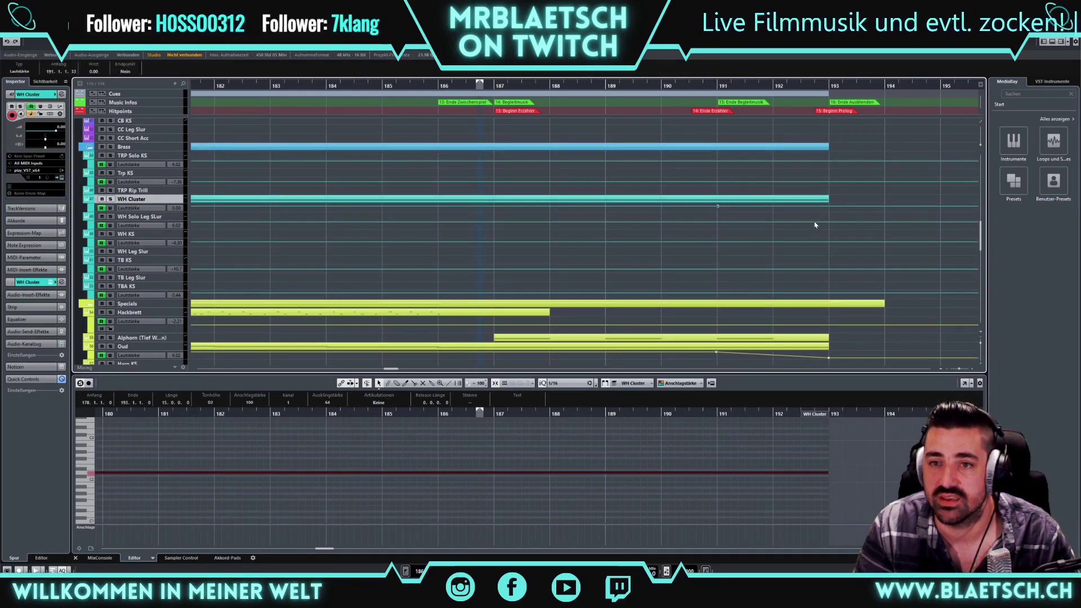
left_click(829, 211)
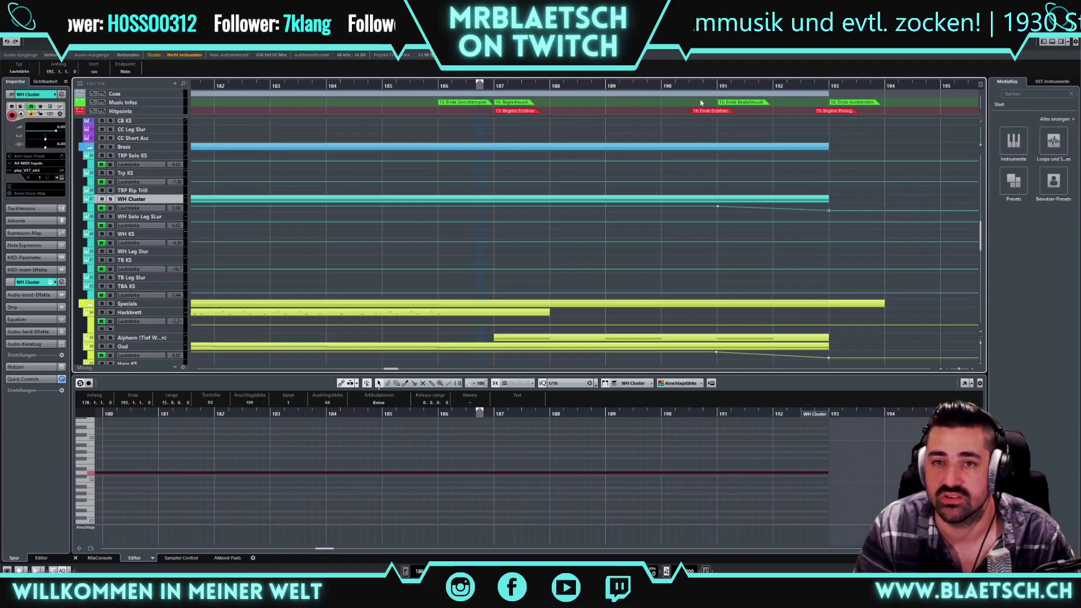
left_click(717, 85)
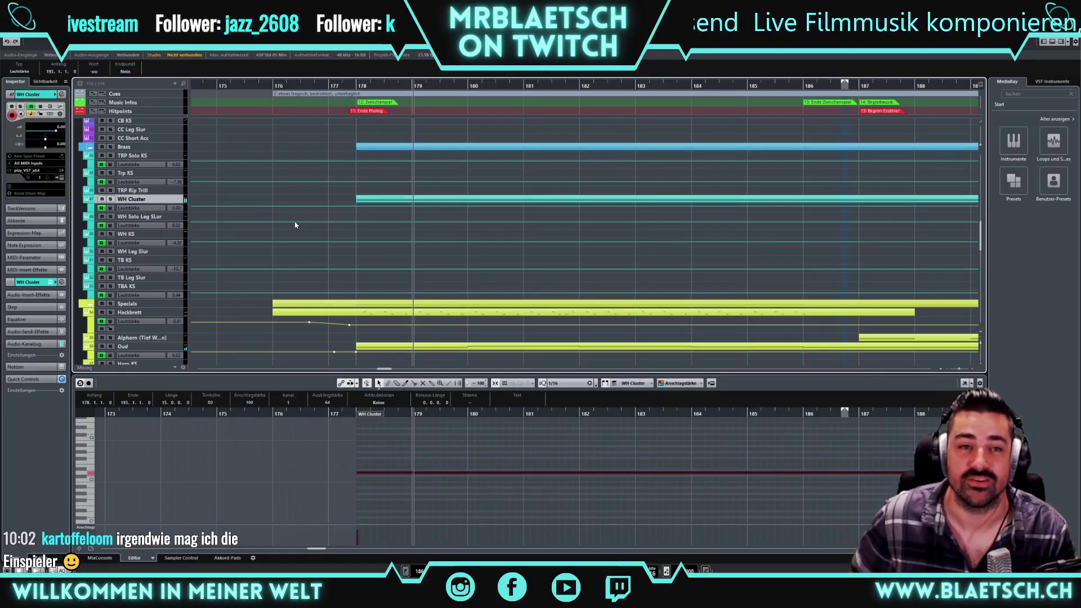
Stop playback, check the Schpeeeeschere timer in Alarm & Uhr and replay the cue from just before bar 176
key("space")
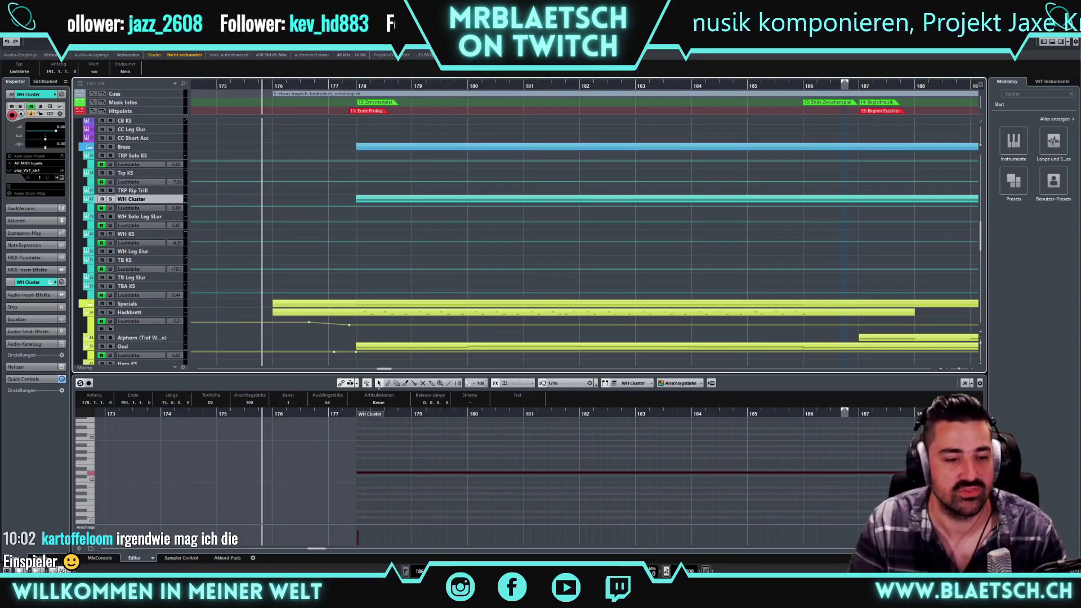
key("alt+Tab")
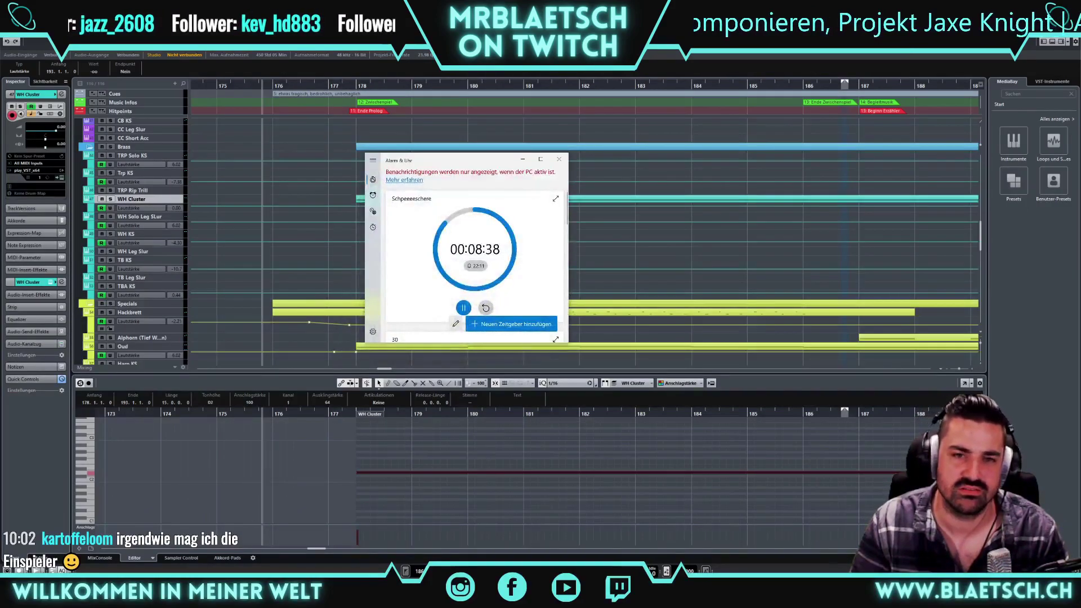
key("alt+Tab")
key("space")
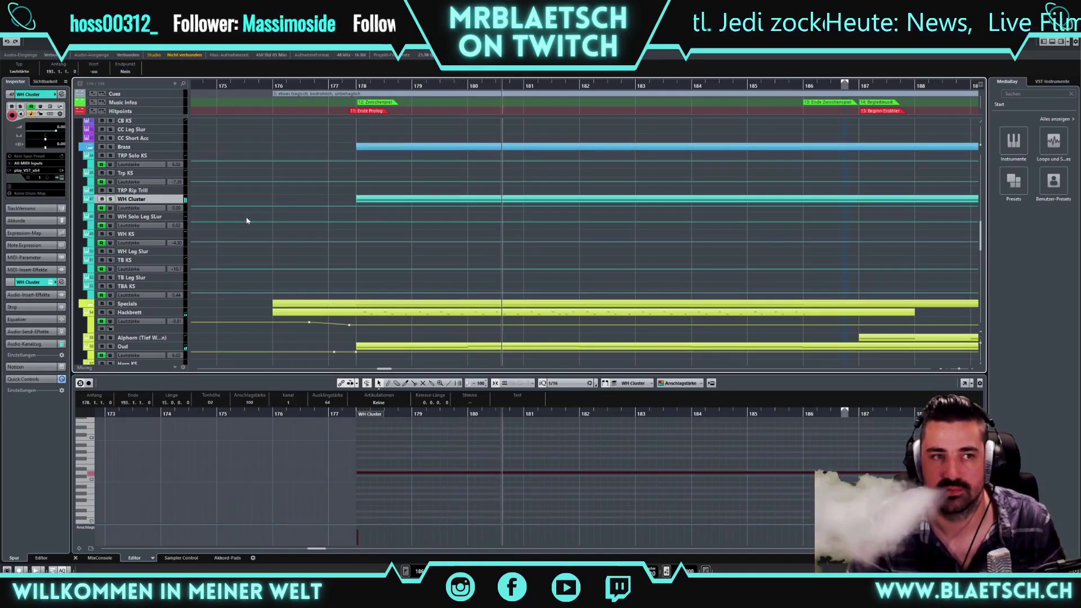
Review the string, choir, woodwind, brass and Specials tracks while the cue plays
scroll(247, 233, "down", 9)
scroll(246, 233, "up", 12)
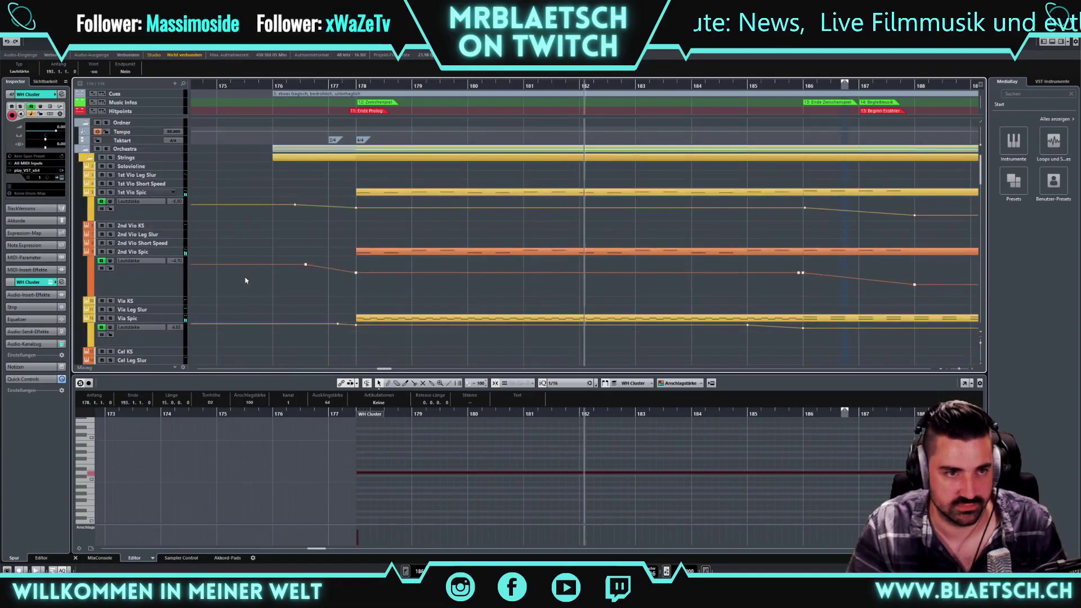
scroll(245, 280, "down", 10)
scroll(245, 281, "down", 2)
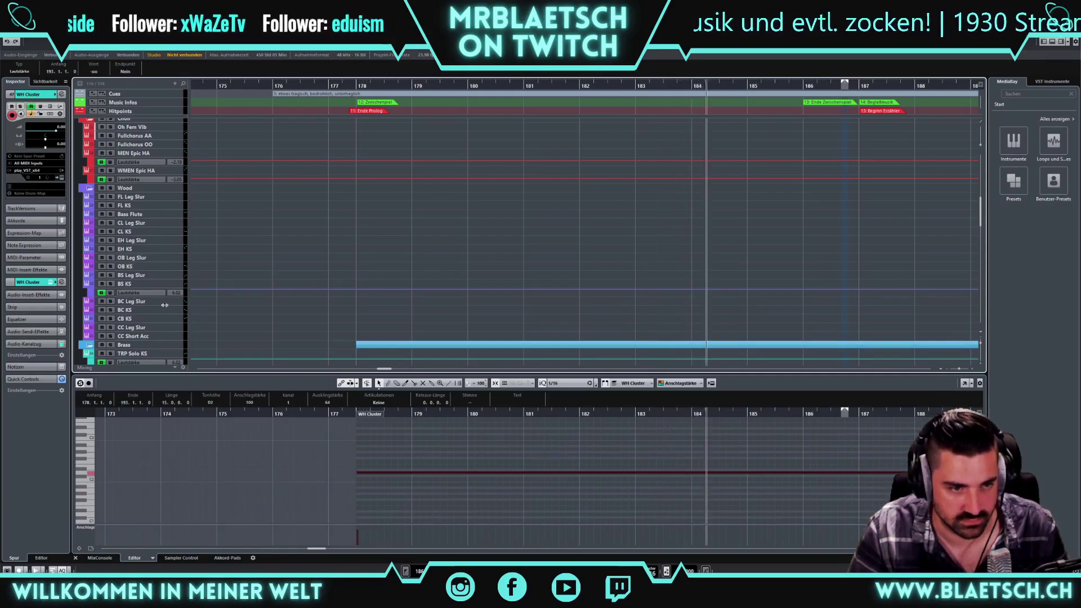
scroll(164, 315, "down", 5)
scroll(166, 319, "down", 2)
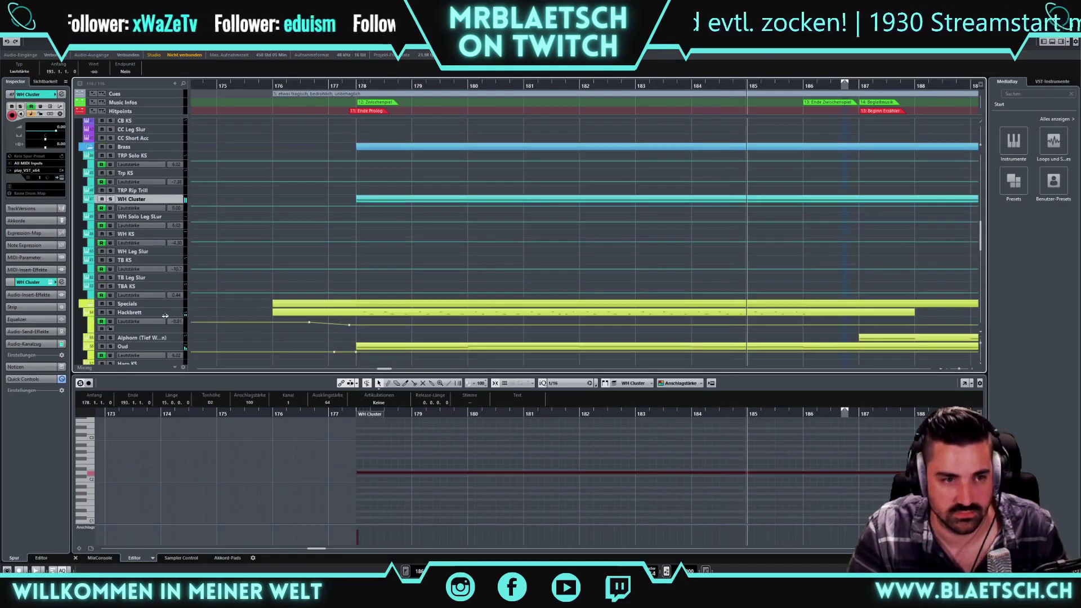
scroll(162, 318, "down", 4)
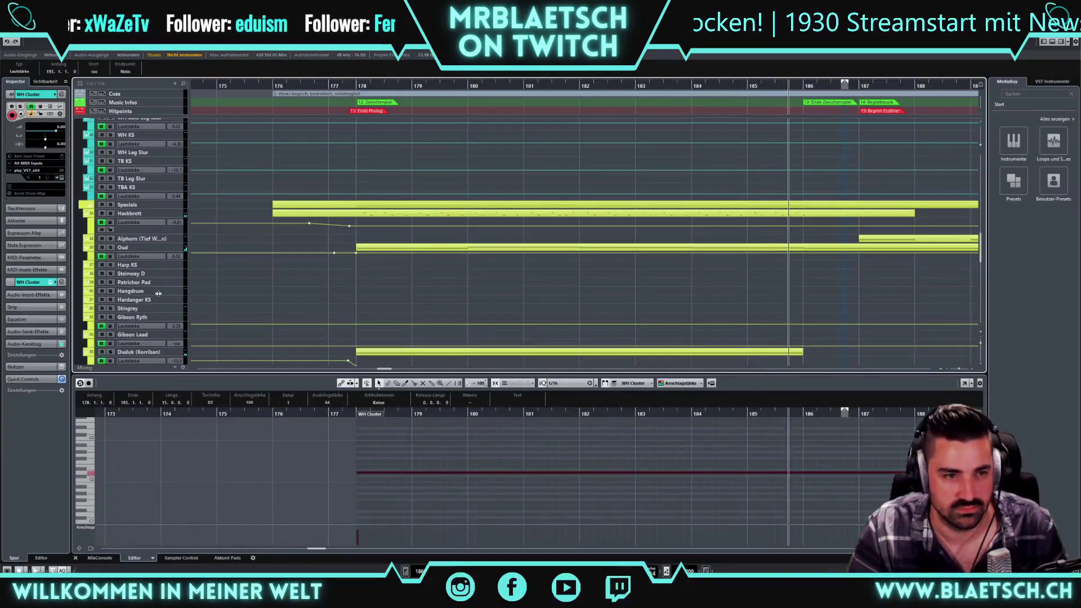
scroll(167, 319, "down", 2)
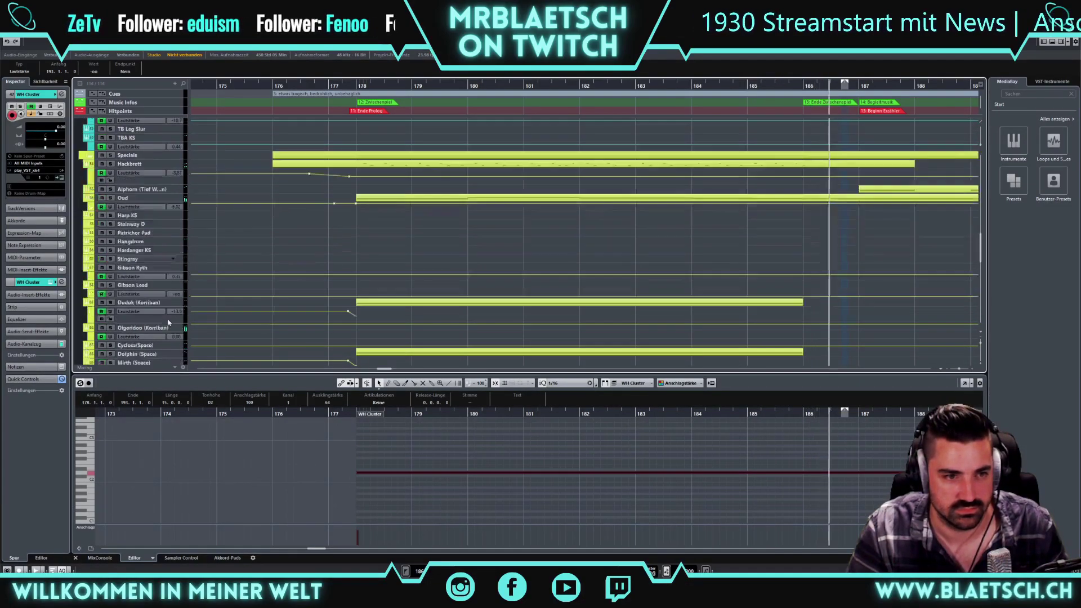
scroll(167, 321, "down", 2)
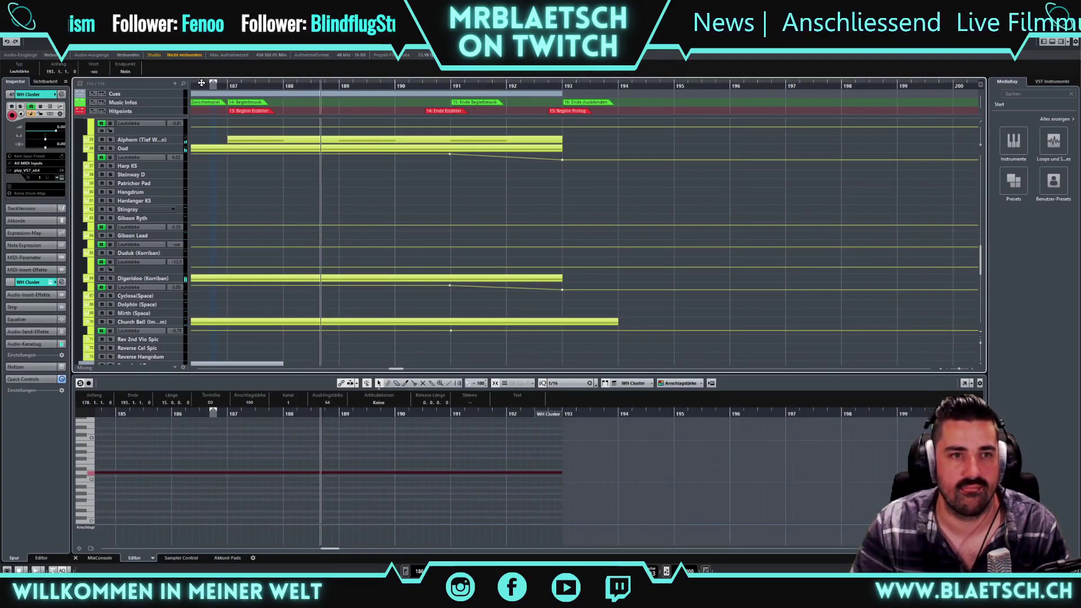
Return to just before bar 176 and bring up the Sound track to examine its audio around the cue
key("KP_Subtract")
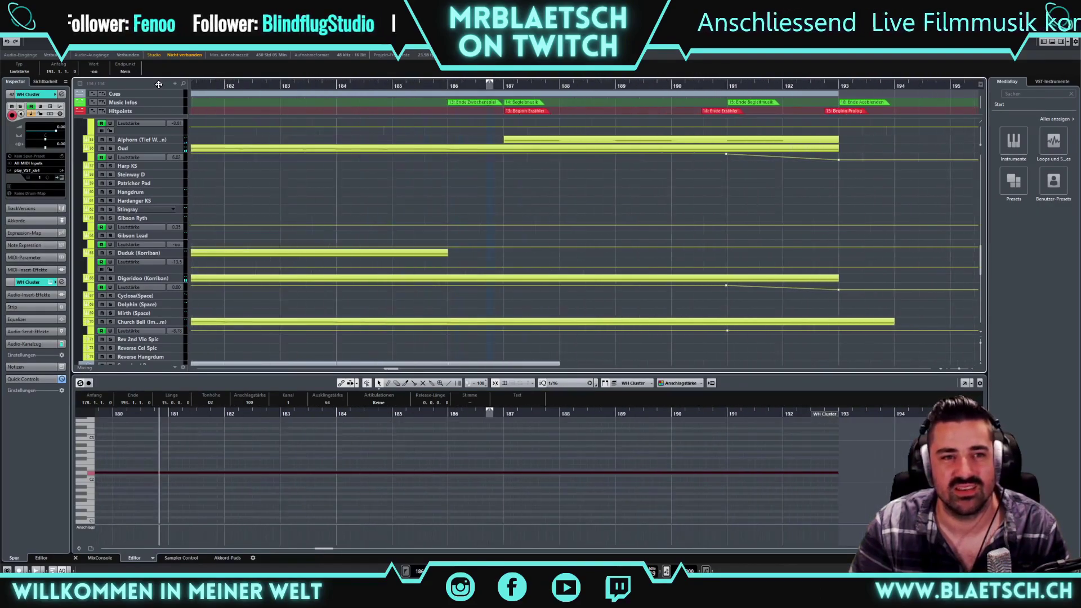
key("KP_Subtract")
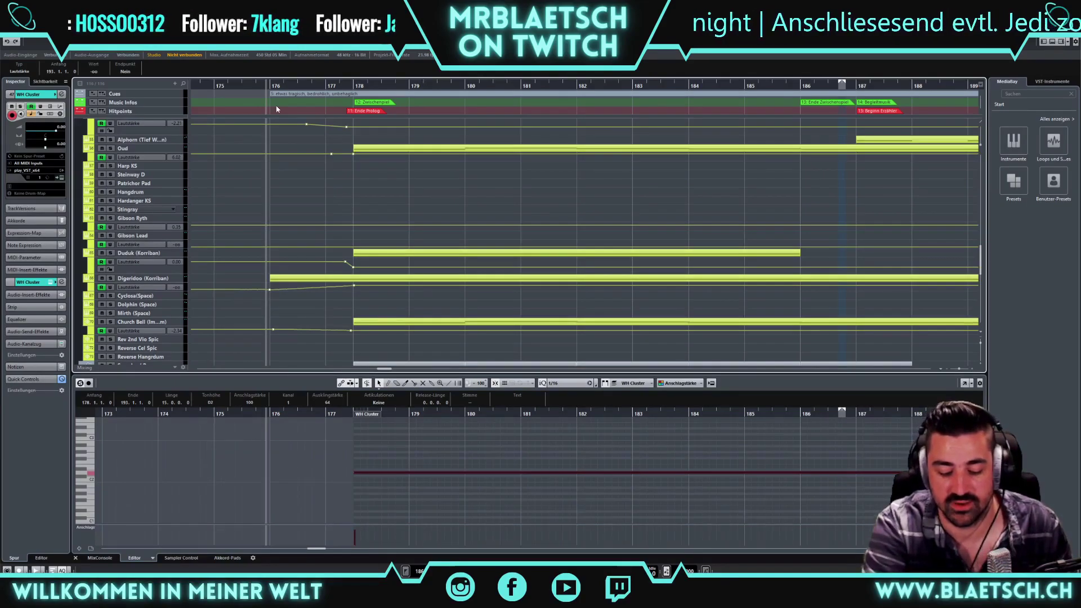
scroll(296, 107, "down", 2)
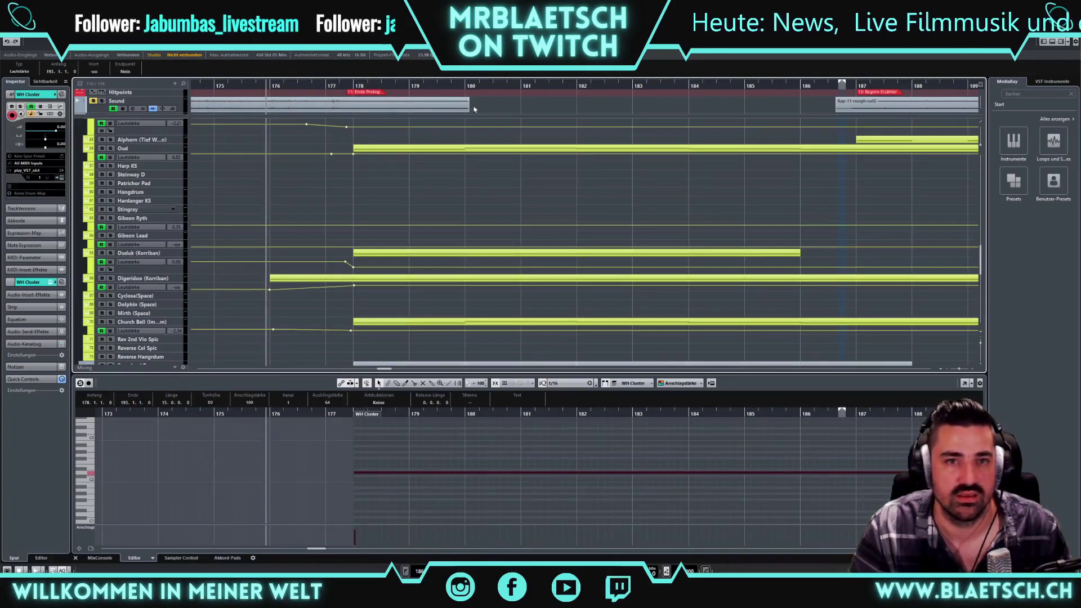
Examine the cue and hitpoint markers and the Specials, sampler and percussion tracks between bars 176 and 188
scroll(475, 108, "up", 2)
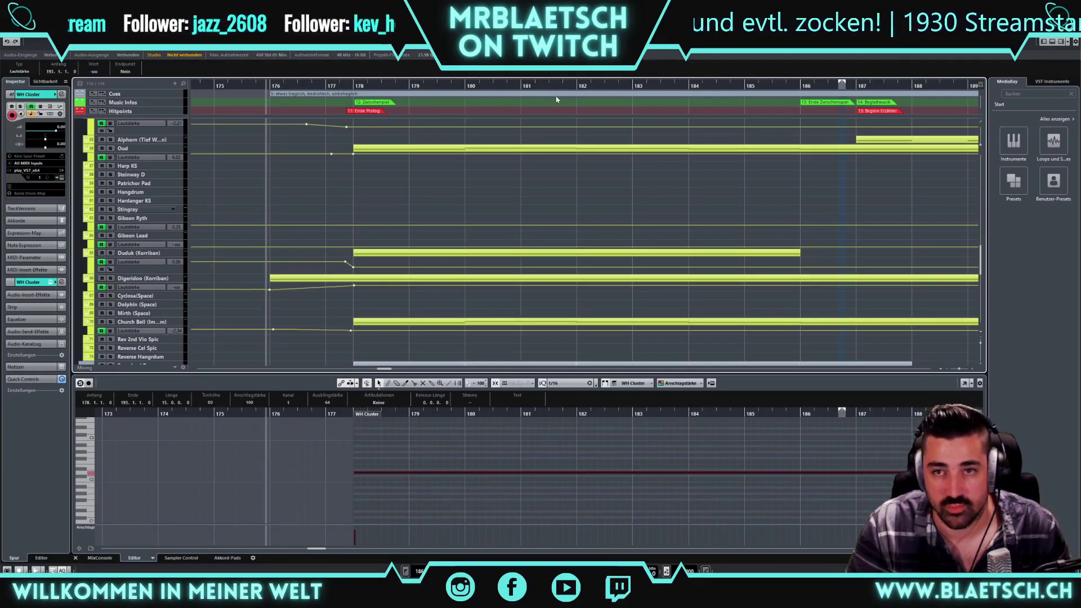
scroll(557, 99, "down", 1)
scroll(556, 100, "down", 1)
scroll(552, 102, "up", 2)
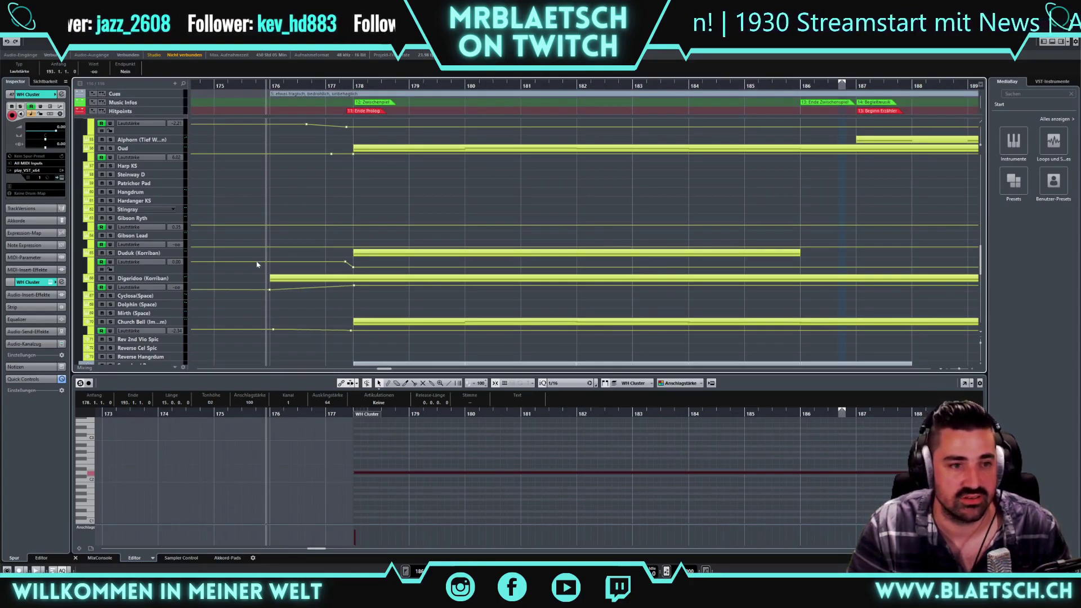
scroll(234, 285, "down", 3)
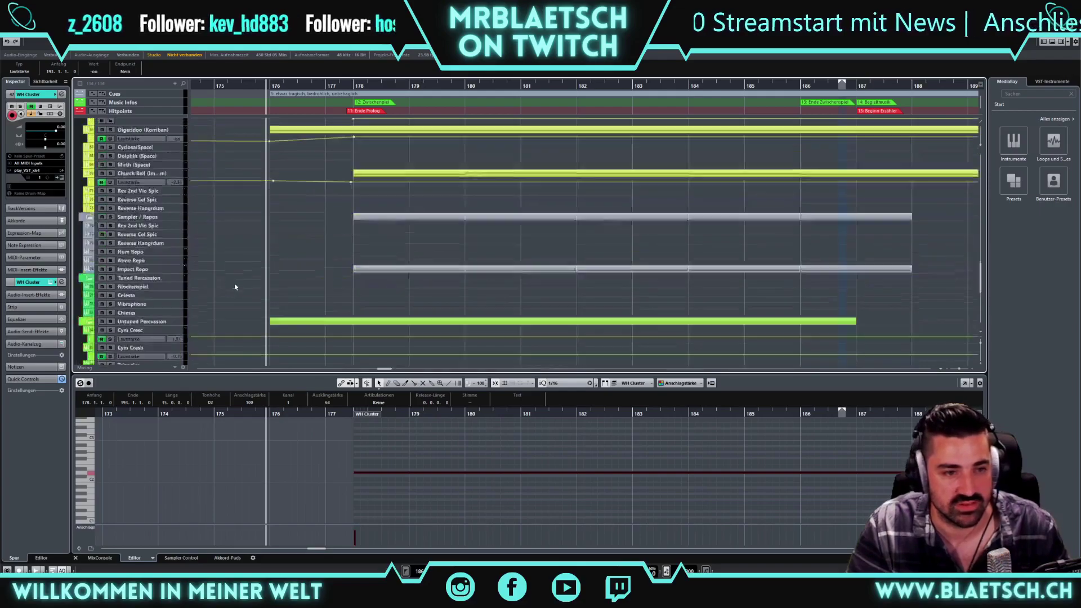
scroll(265, 258, "up", 5)
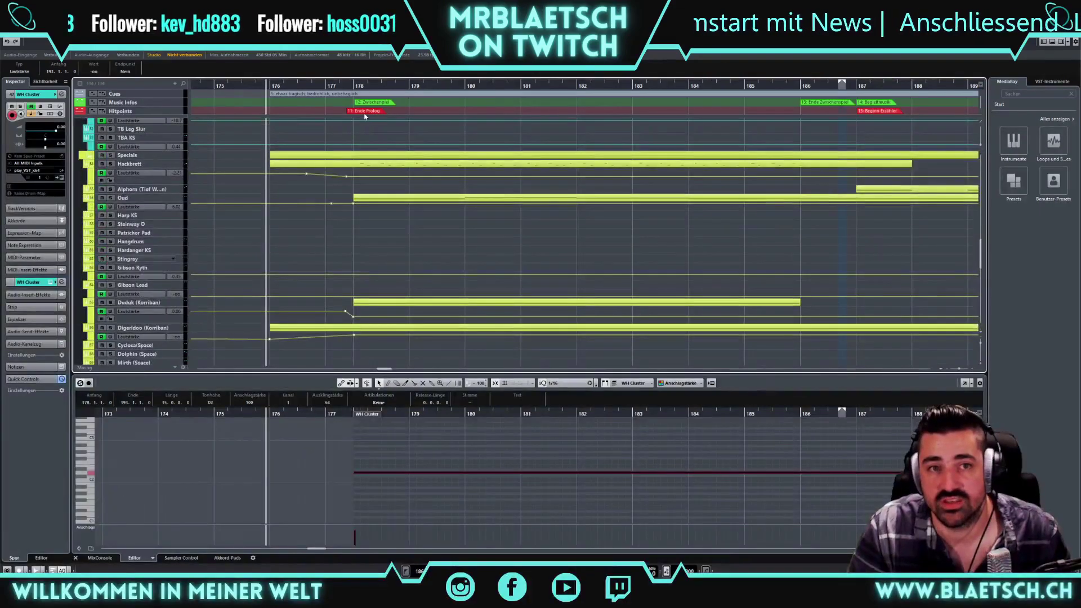
scroll(442, 150, "up", 2)
scroll(427, 140, "down", 2)
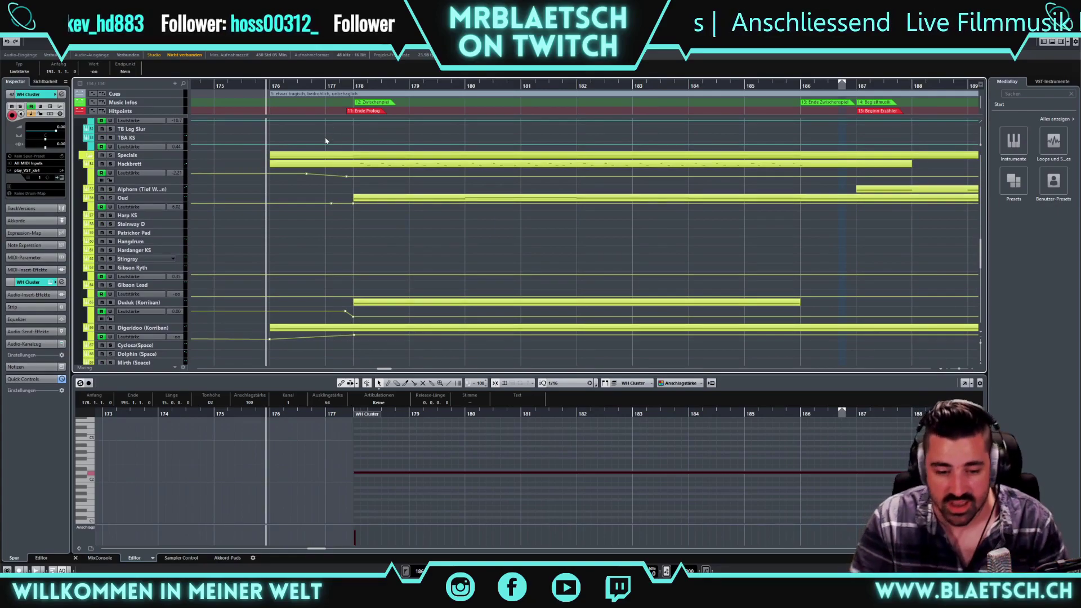
scroll(309, 198, "up", 2)
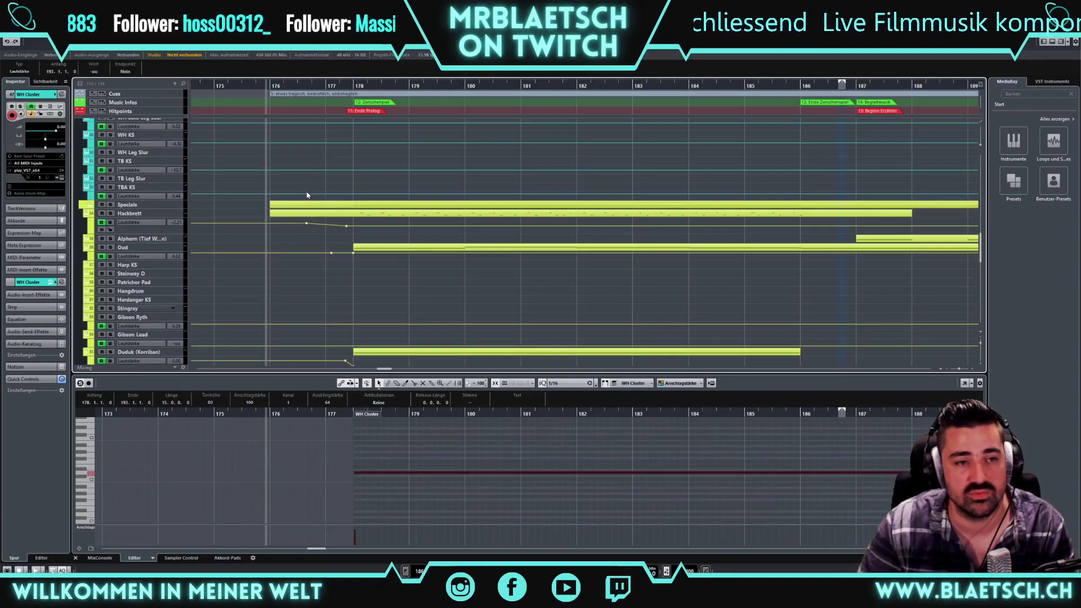
scroll(306, 195, "down", 6)
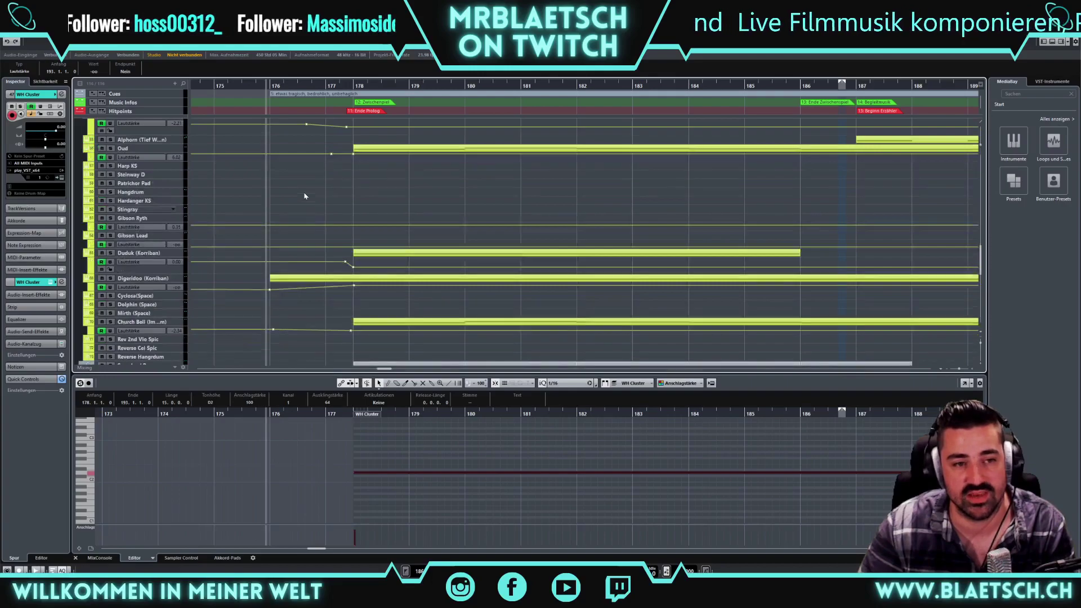
scroll(306, 195, "down", 4)
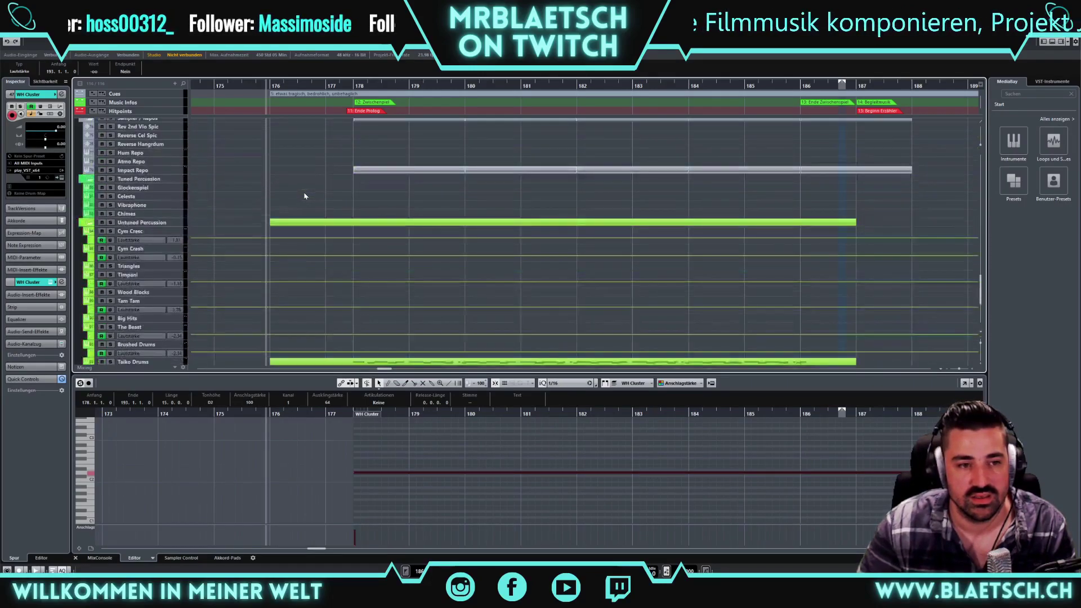
Review the string, choir, woodwind and brass tracks around bar 178 for a track to extend
scroll(307, 196, "up", 15)
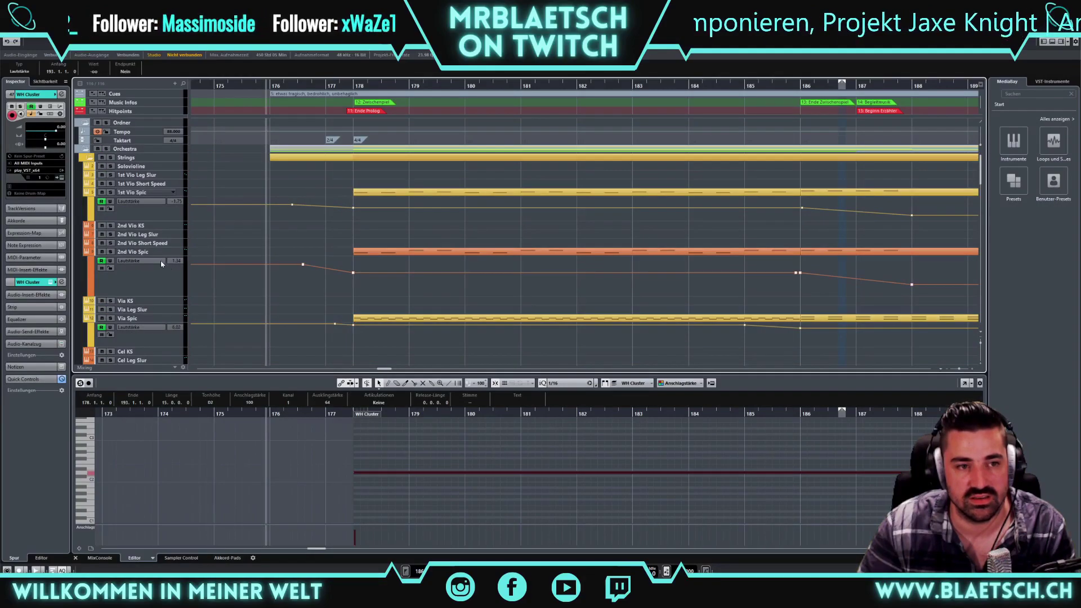
scroll(168, 273, "down", 4)
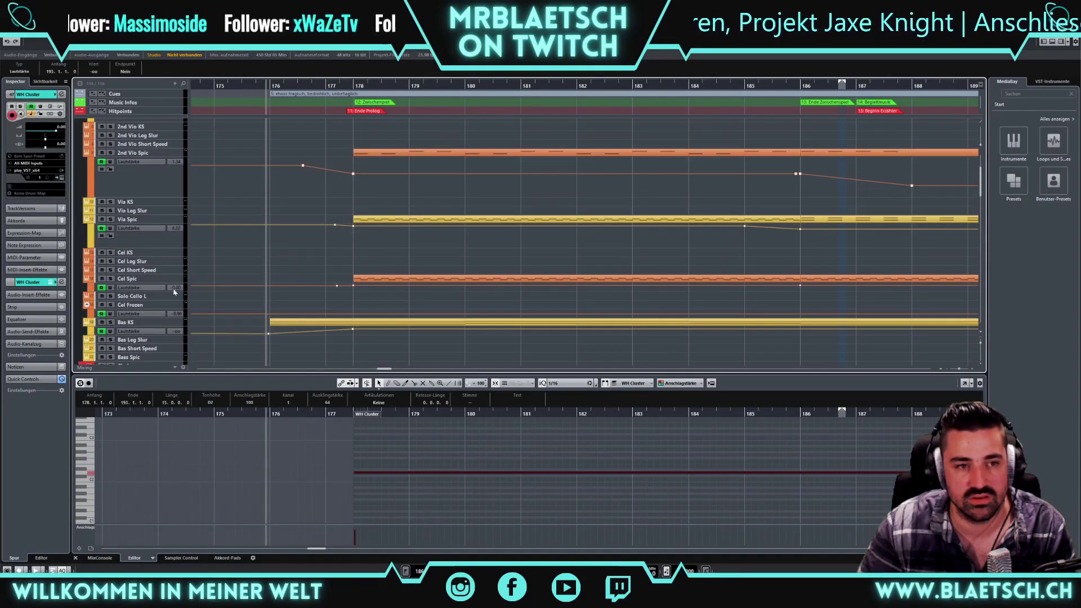
scroll(307, 215, "down", 10)
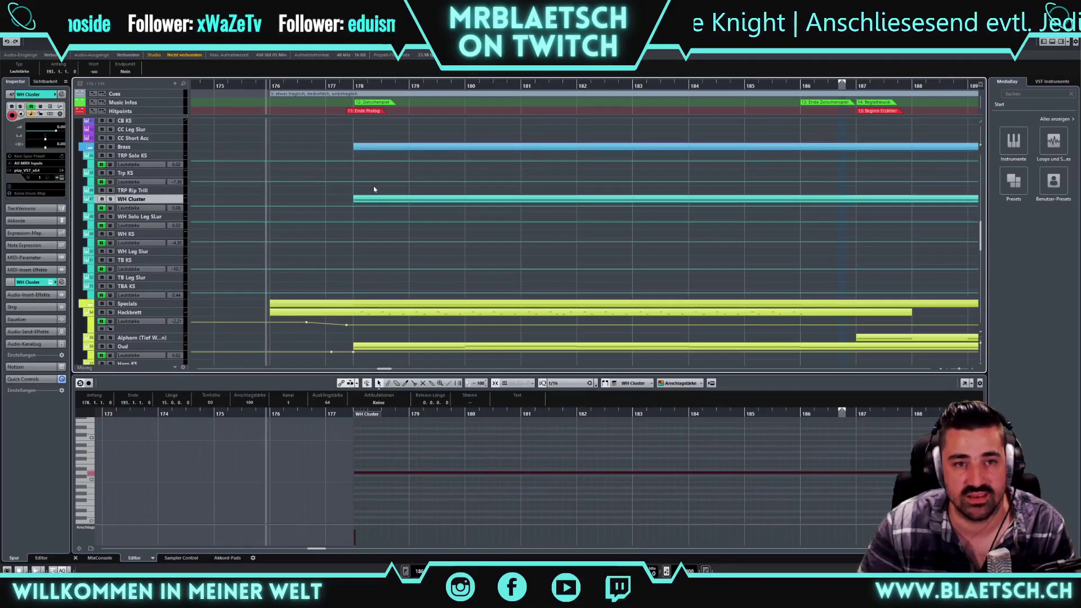
scroll(374, 190, "up", 8)
scroll(165, 196, "up", 3)
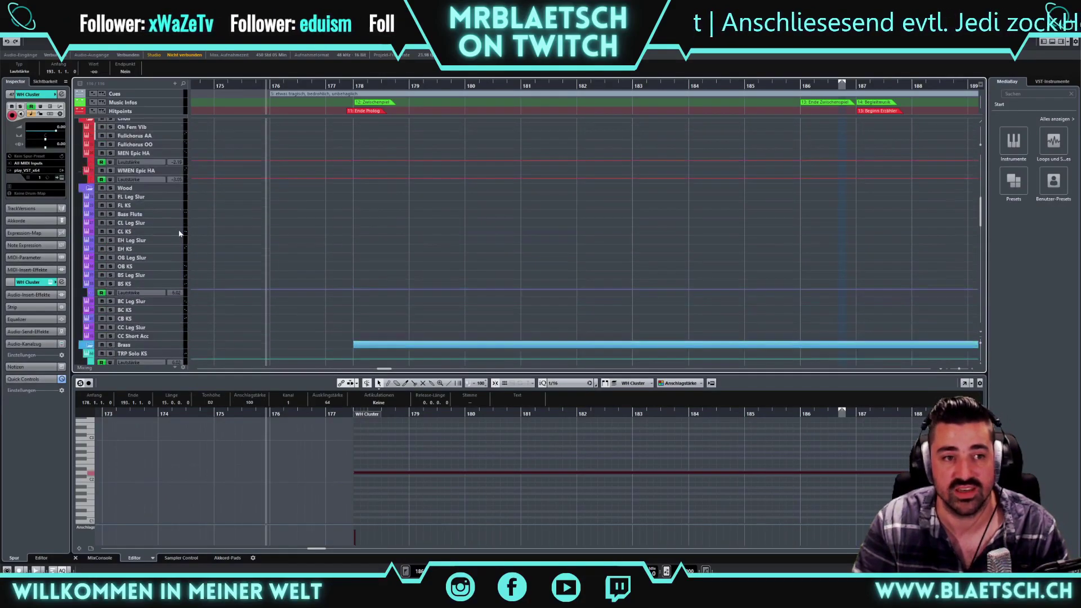
Play the cue and inspect the notes of the Via Spic part from bar 178 to bar 186
key("space")
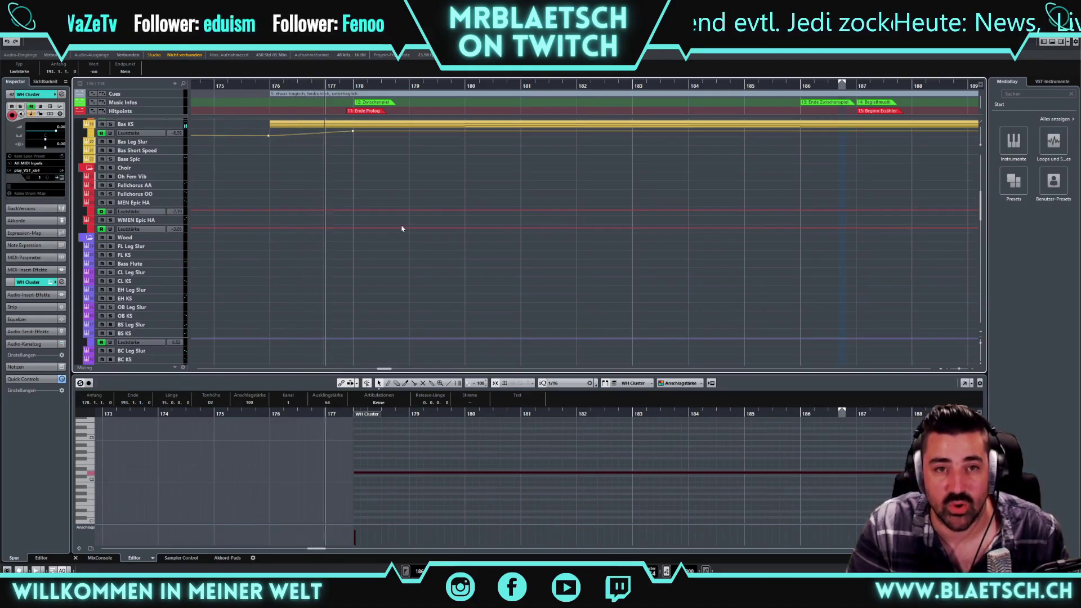
scroll(397, 195, "up", 10)
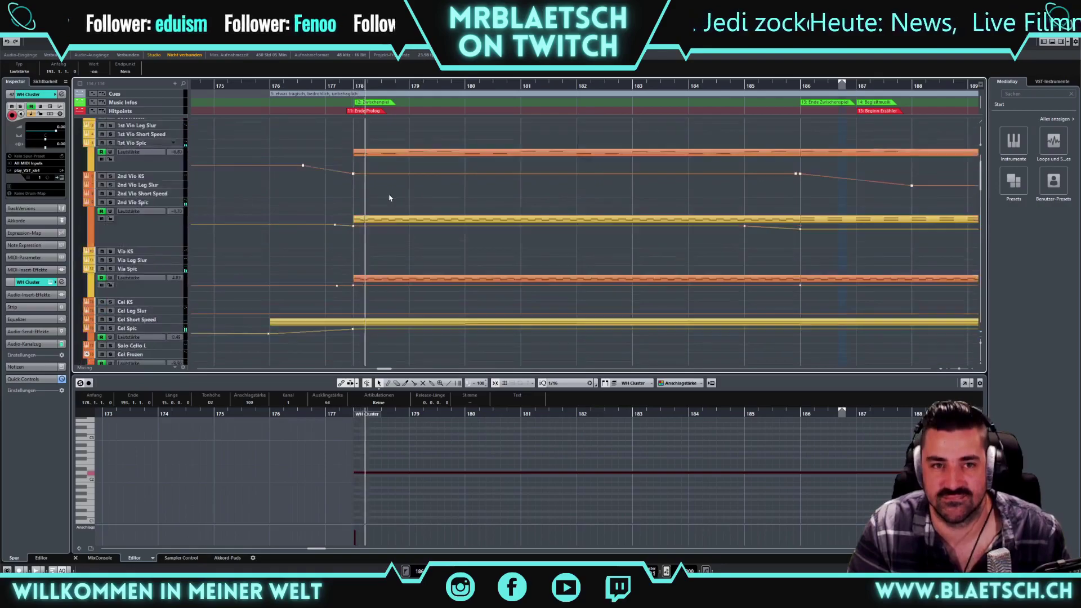
scroll(346, 293, "down", 2)
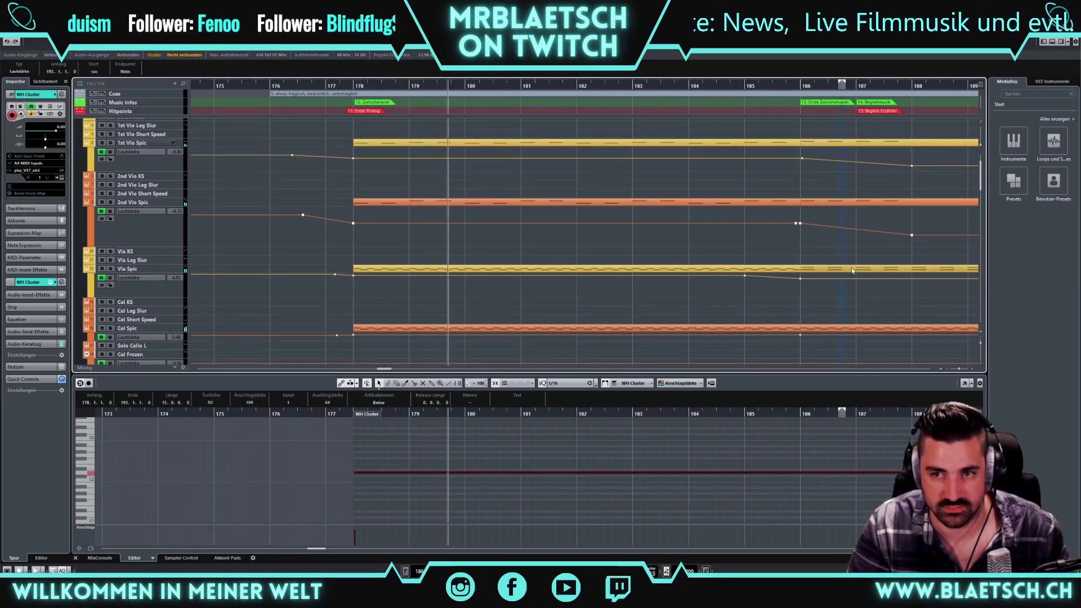
left_click(783, 270)
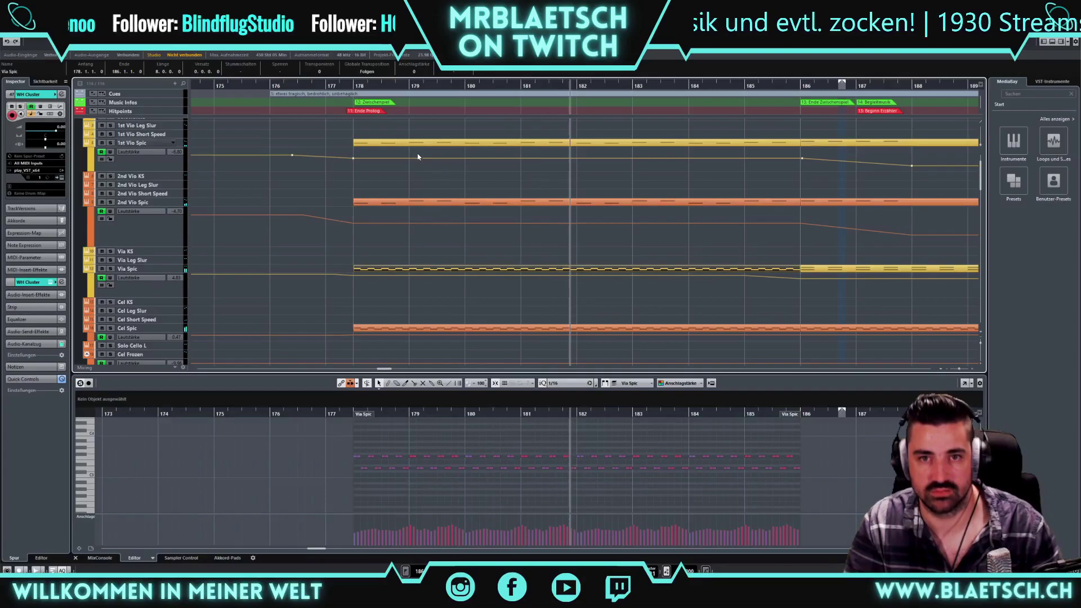
Copy the 1st Vio Spic parts onto the CL KS woodwind track, starting at bar 178
left_click_drag(521, 131, 886, 148)
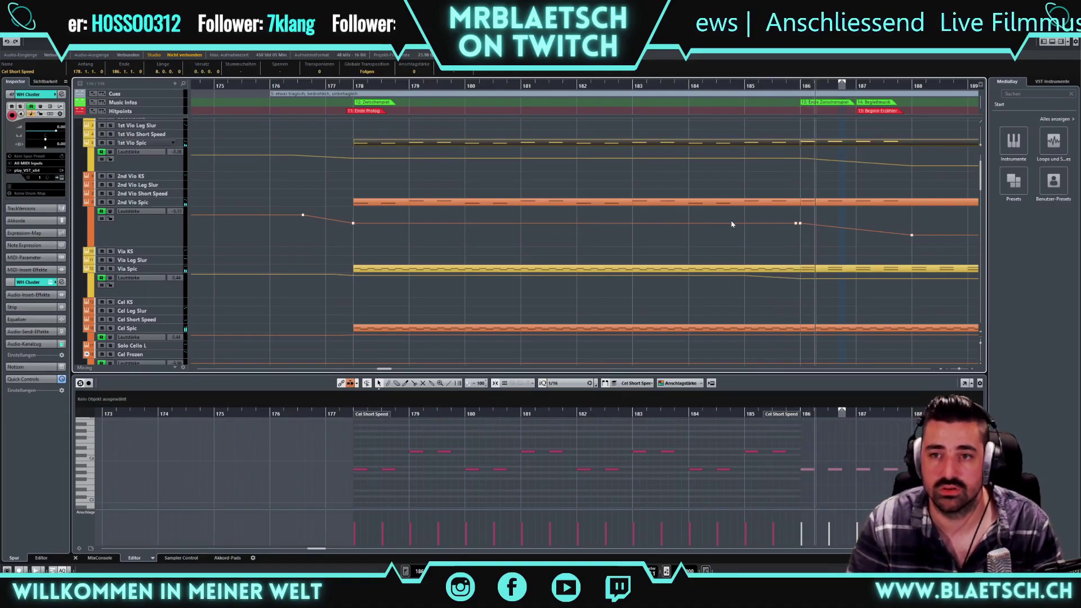
left_click(353, 85)
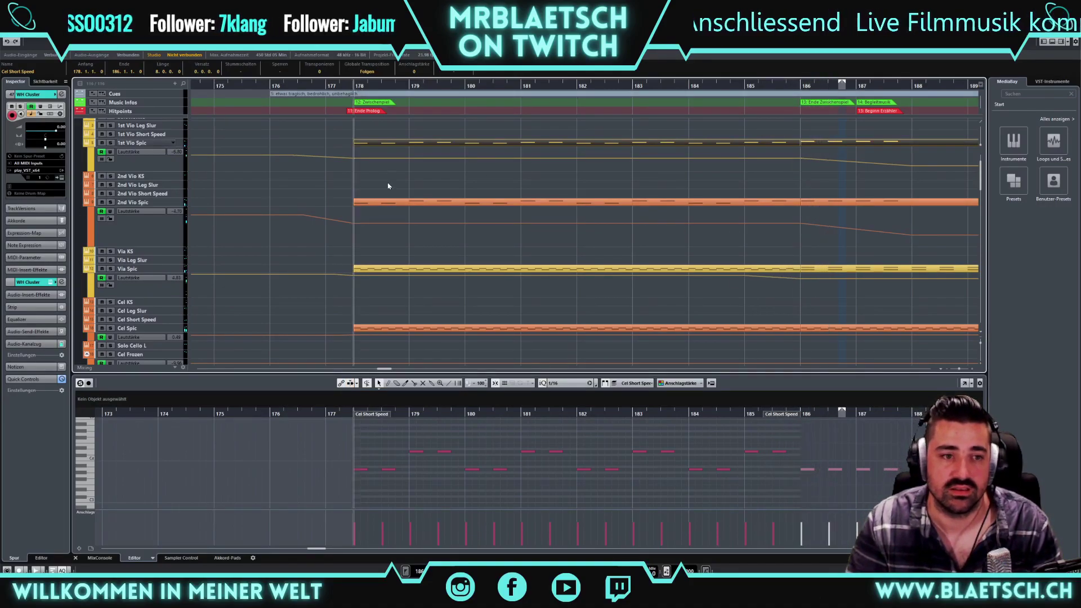
scroll(360, 237, "up", 10)
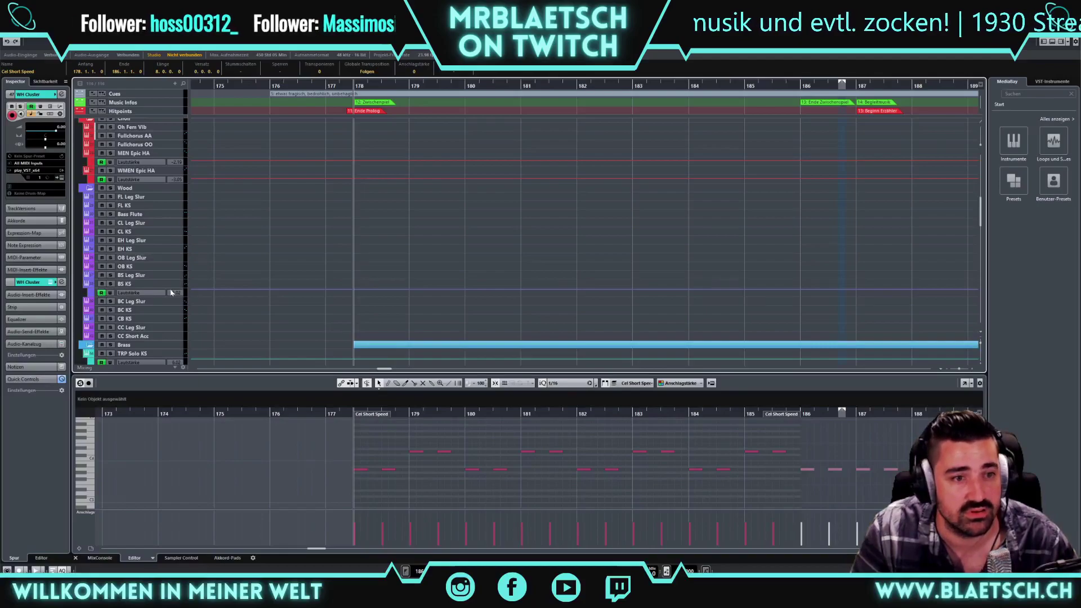
left_click(162, 232)
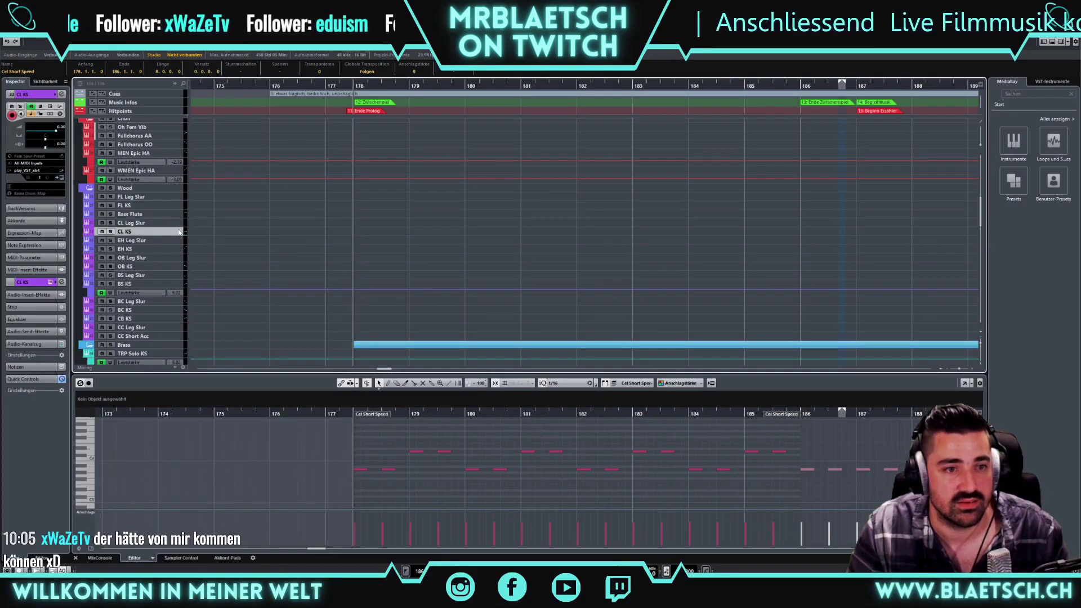
key("ctrl+v")
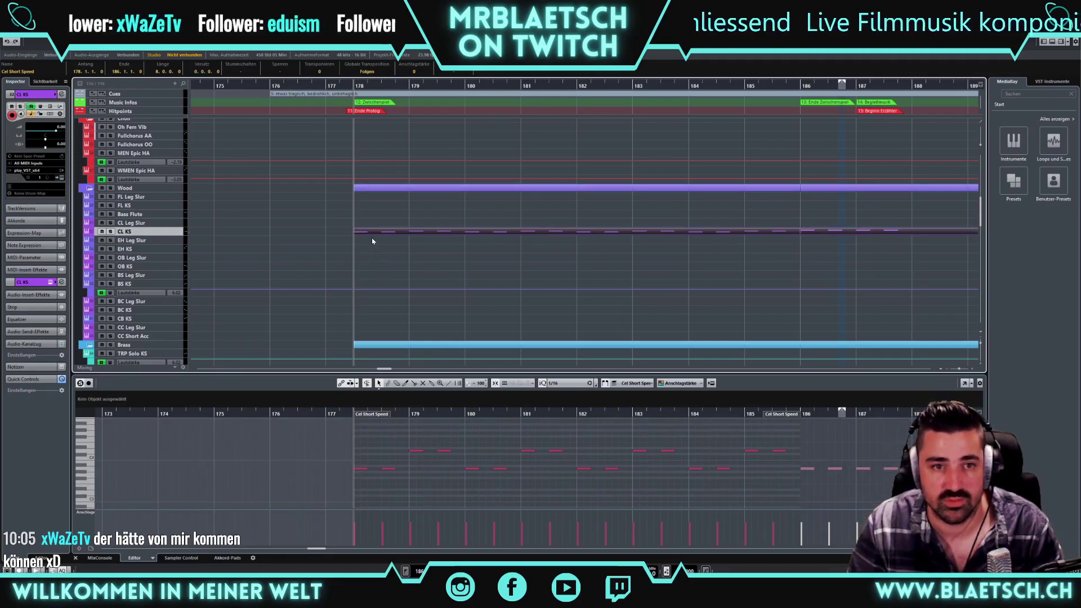
Audition the first pitches of the copied CL KS part in the note editor
left_click(365, 470)
left_click(415, 451)
left_click(370, 471)
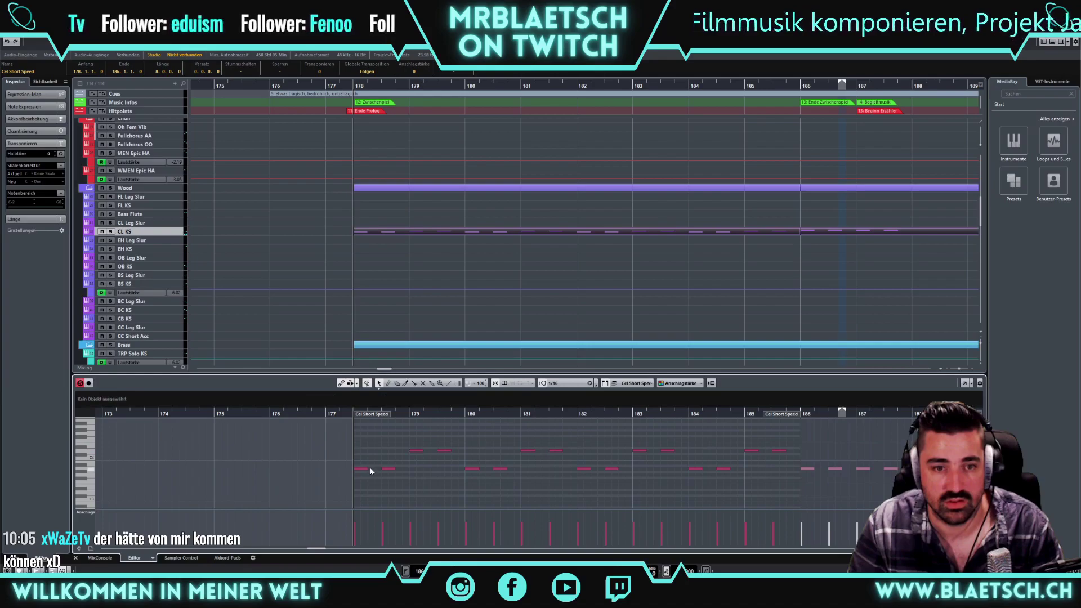
left_click(366, 469)
left_click(363, 426)
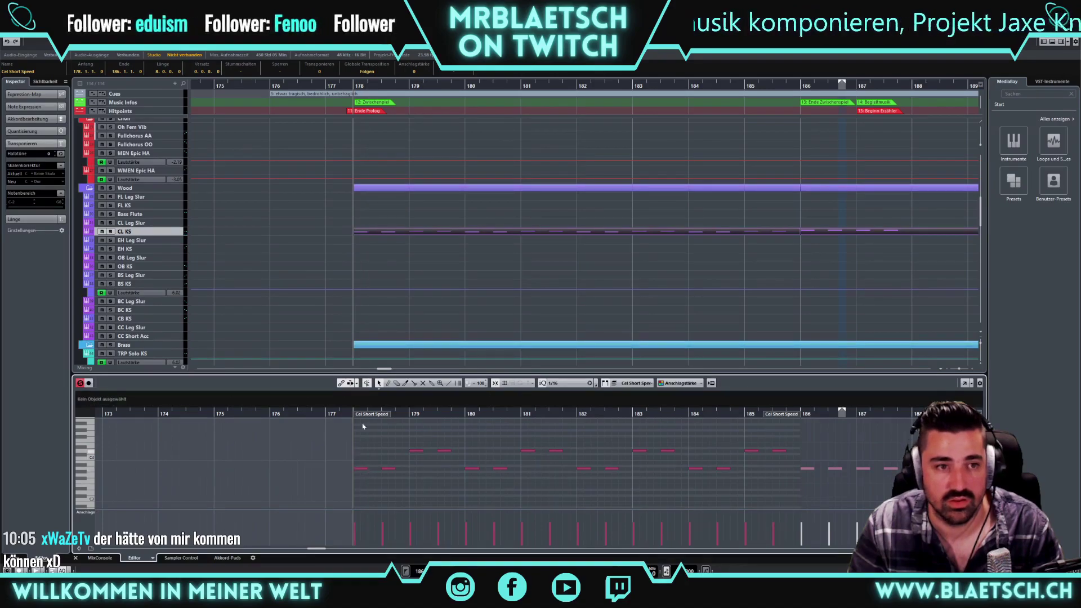
Copy the 2nd Vio Spic parts onto the CL KS track at bar 178, layered with its existing parts
left_click(387, 264)
scroll(414, 246, "up", 10)
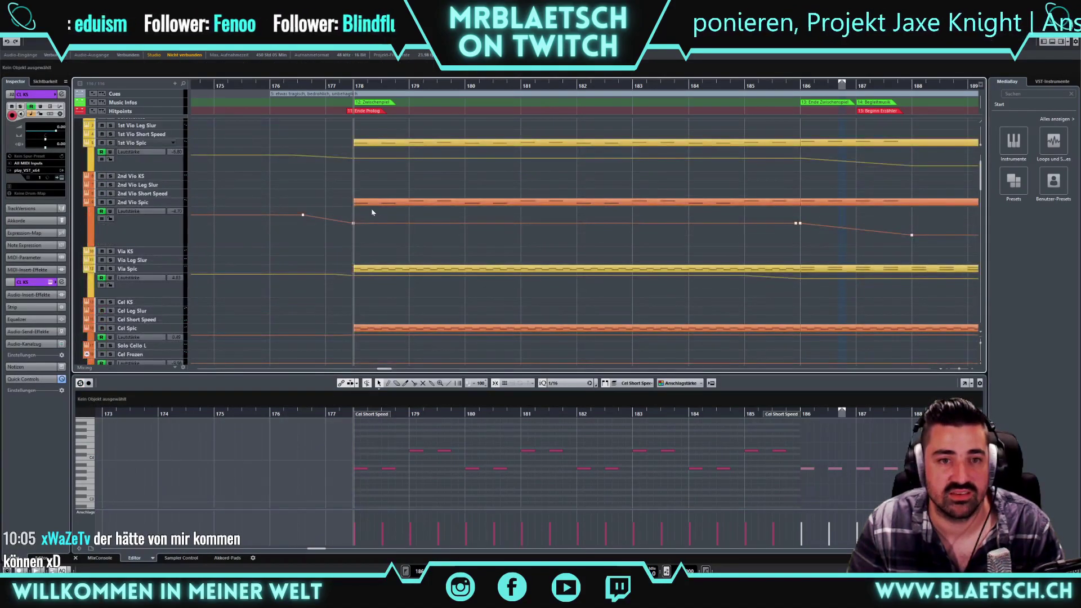
left_click_drag(375, 186, 940, 208)
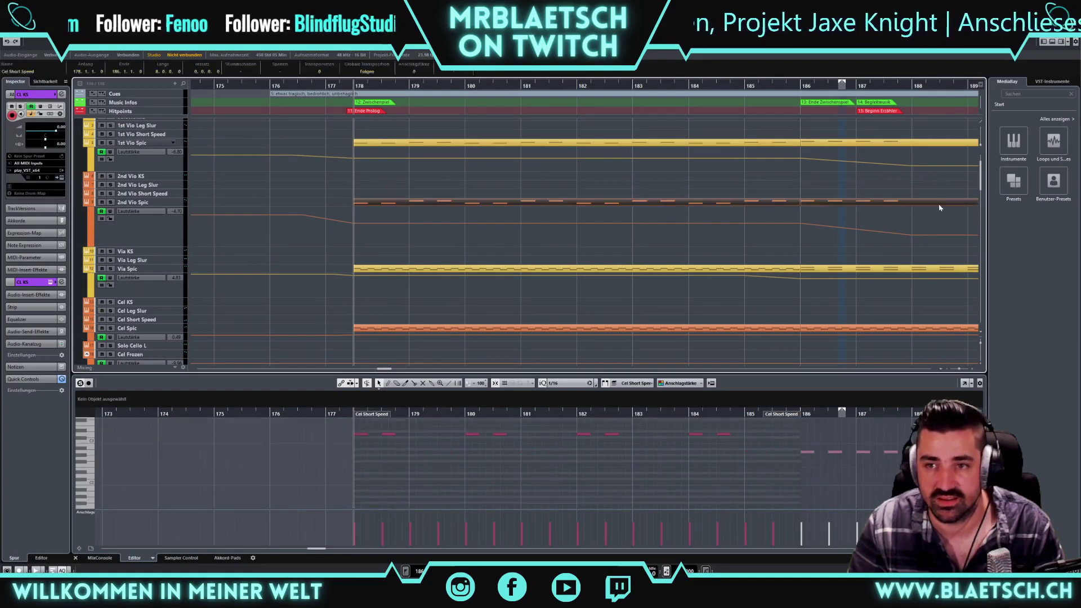
scroll(493, 248, "down", 10)
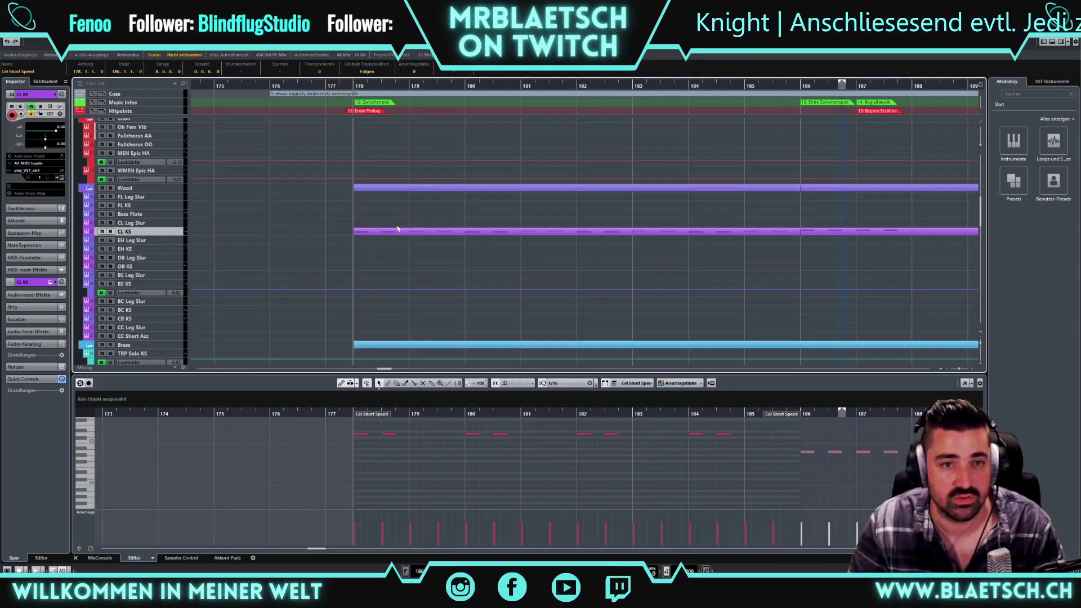
left_click(398, 230)
left_click(394, 236)
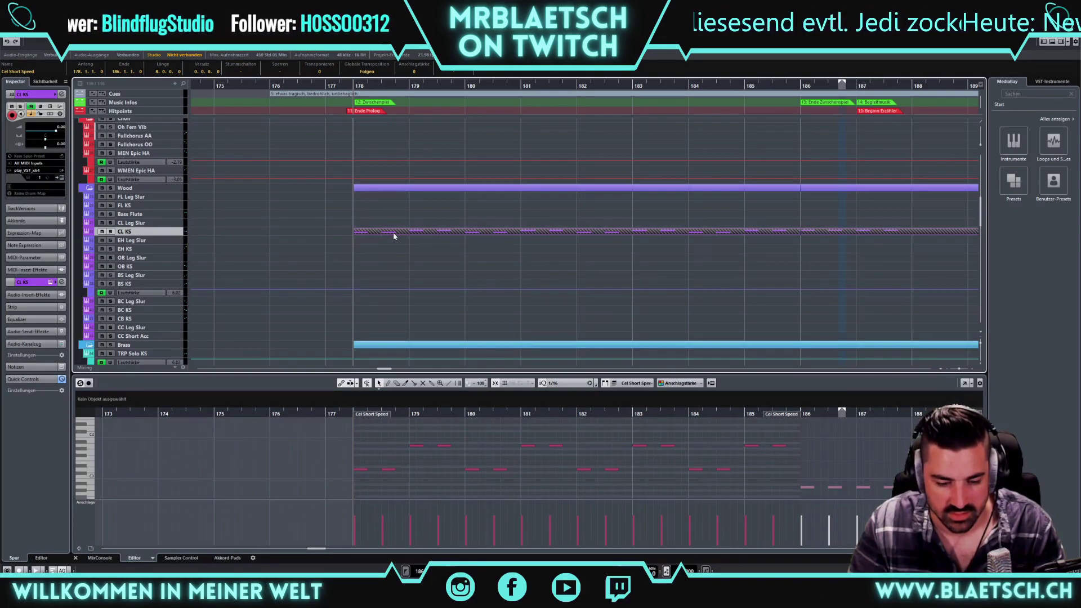
left_click(364, 200)
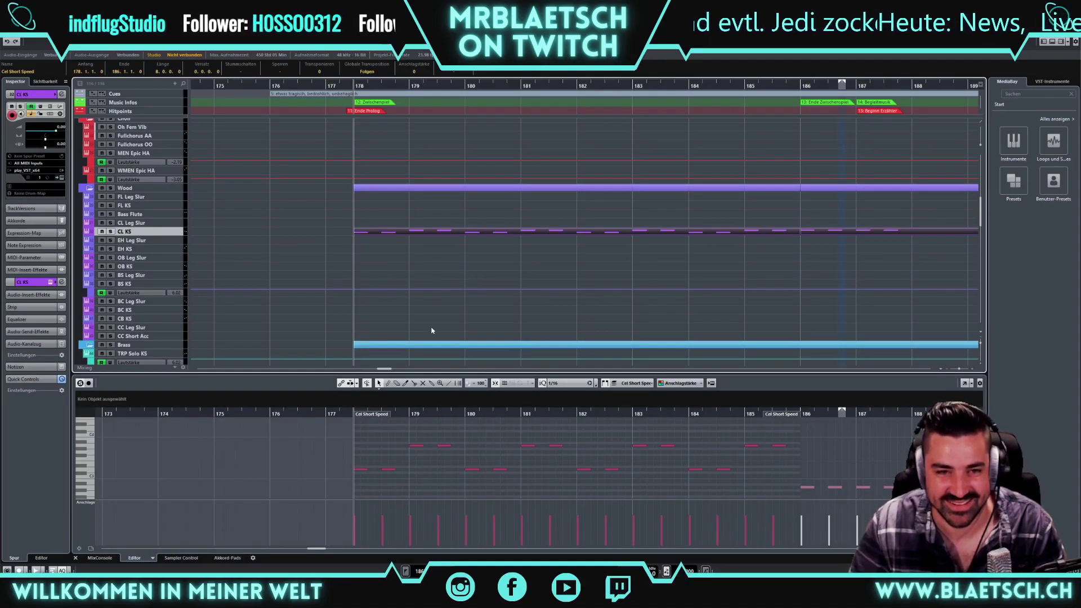
Reveal and enlarge the CL KS volume automation lane and add an automation point just before bar 176
left_click_drag(338, 224, 878, 241)
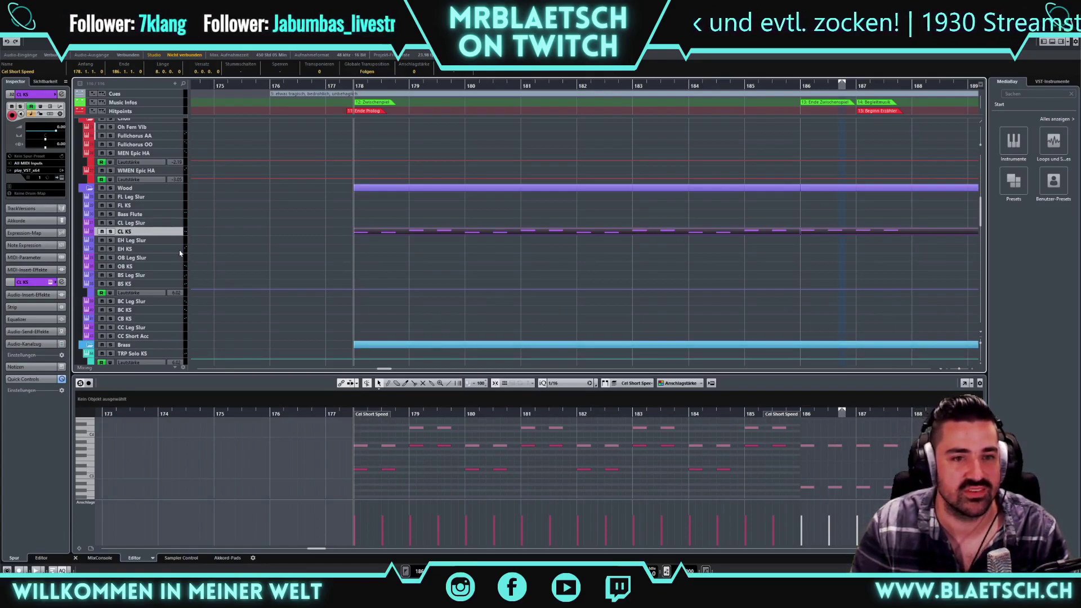
left_click(89, 233)
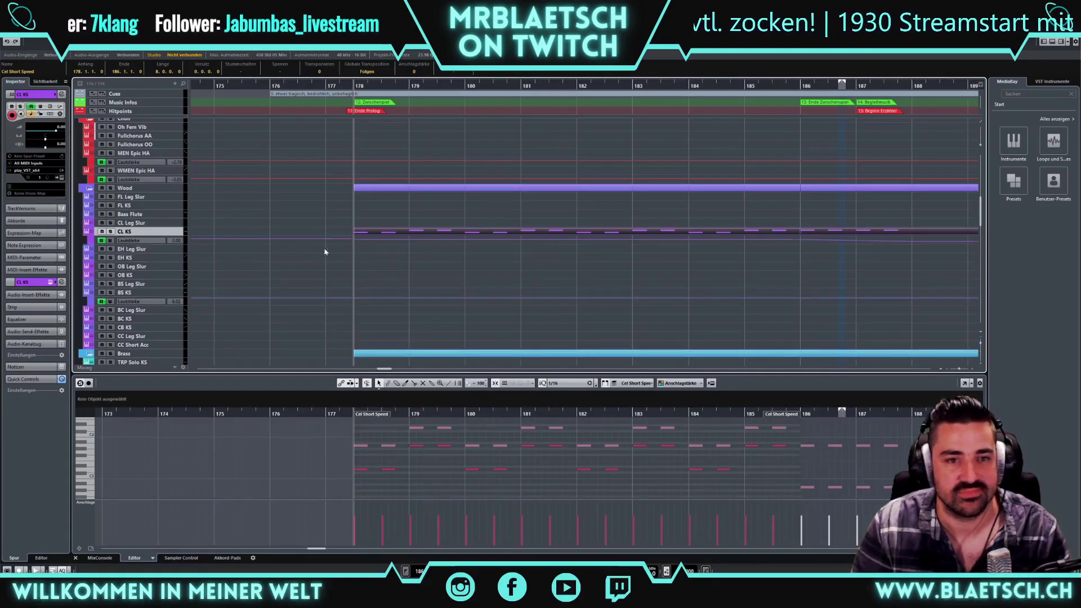
left_click_drag(173, 243, 172, 250)
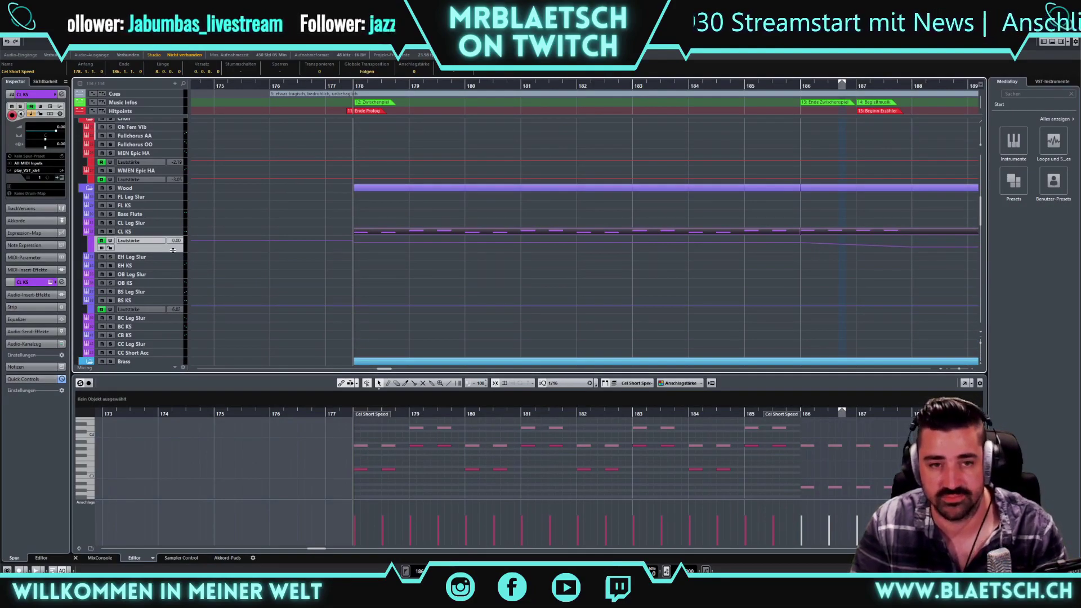
left_click(266, 240)
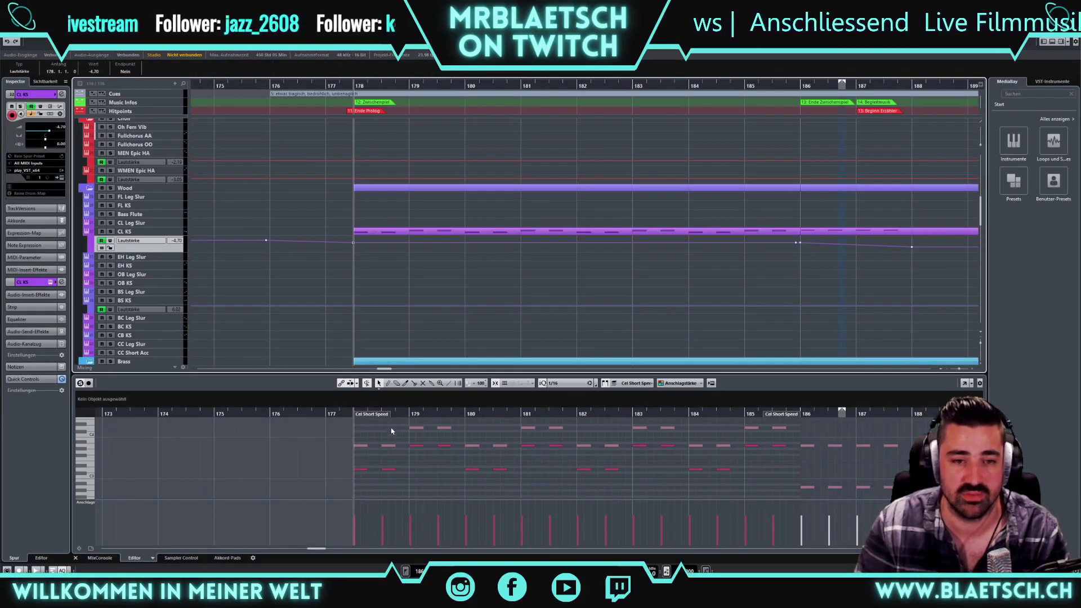
Solo the CL KS track and play its doubled parts back from bar 178
left_click(354, 89)
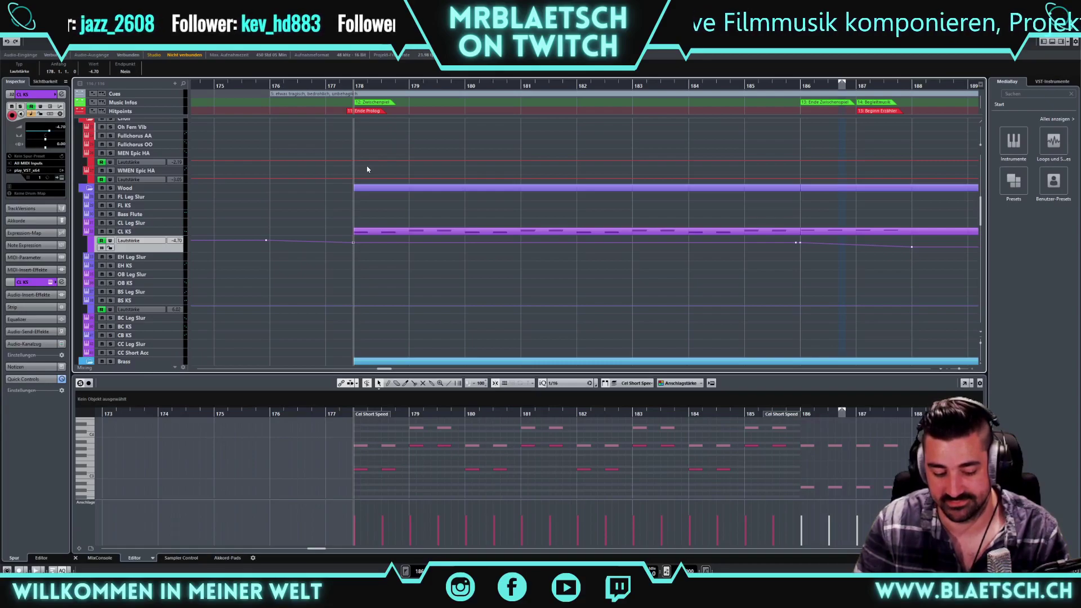
left_click(351, 84)
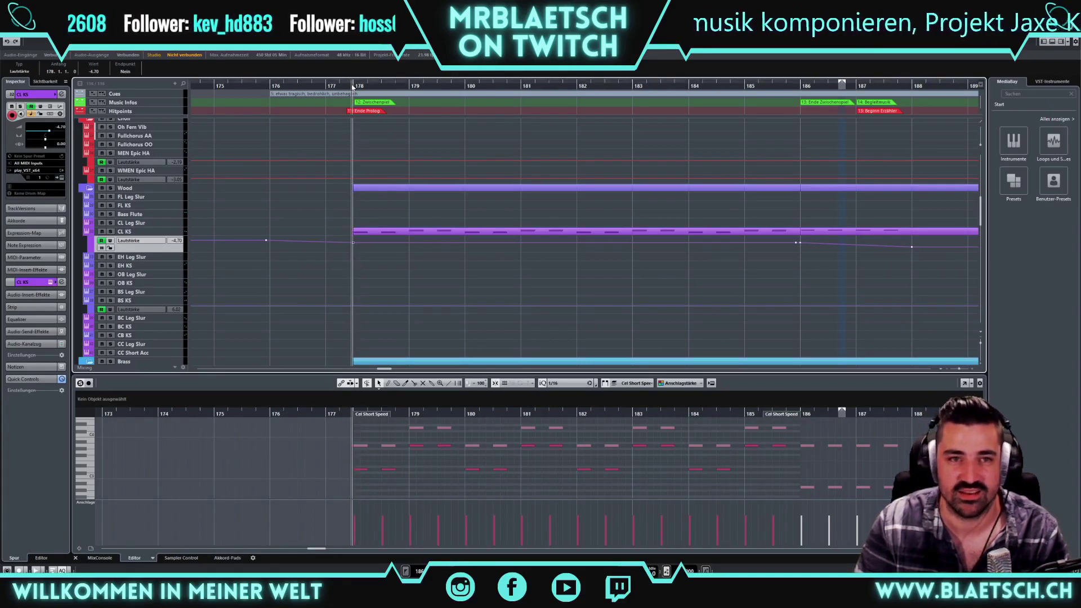
left_click_drag(331, 215, 925, 260)
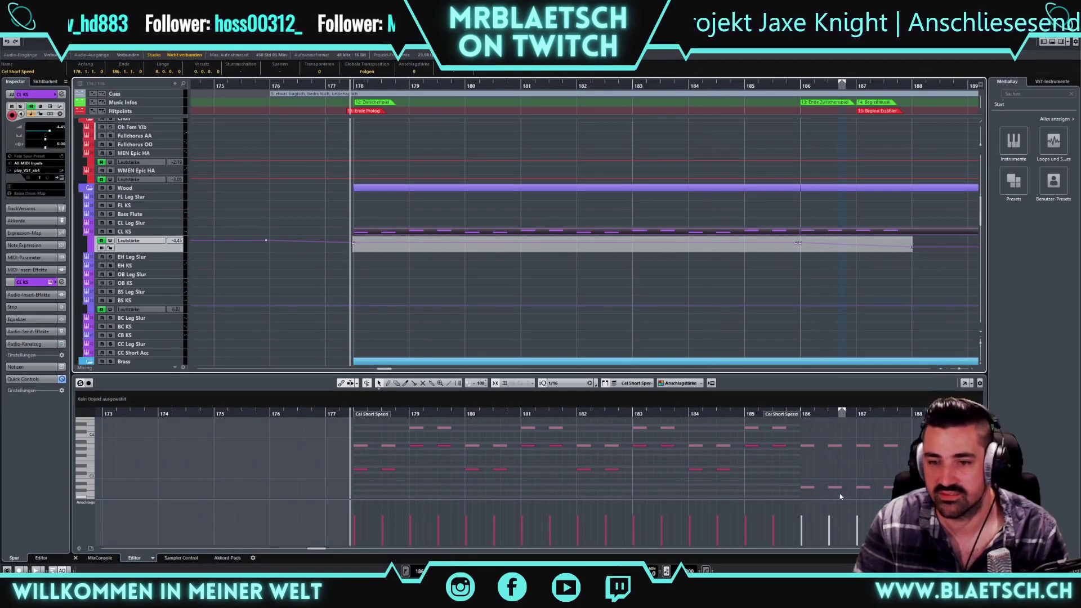
left_click(808, 445)
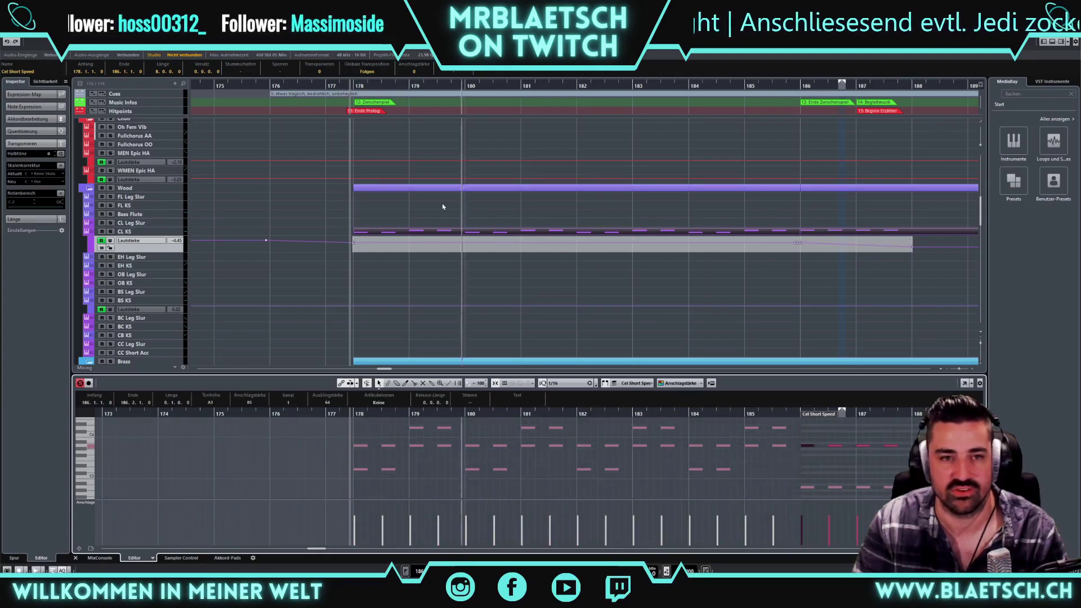
left_click(113, 225)
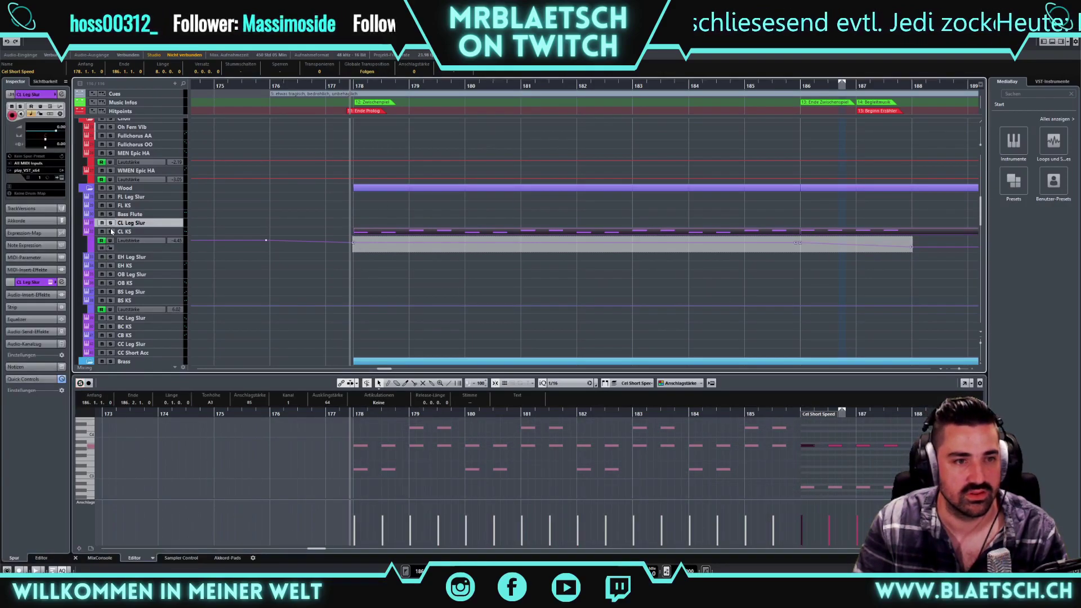
key("space")
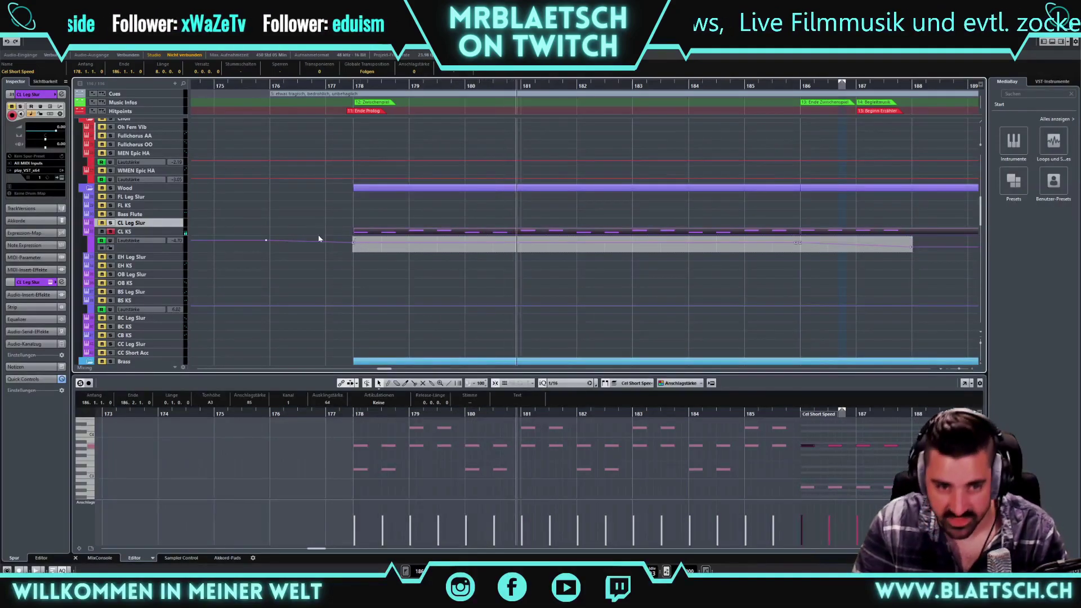
Merge the two overlapping CL KS parts from bar 178 to 186 by moving all notes of one into the other
left_click(358, 232)
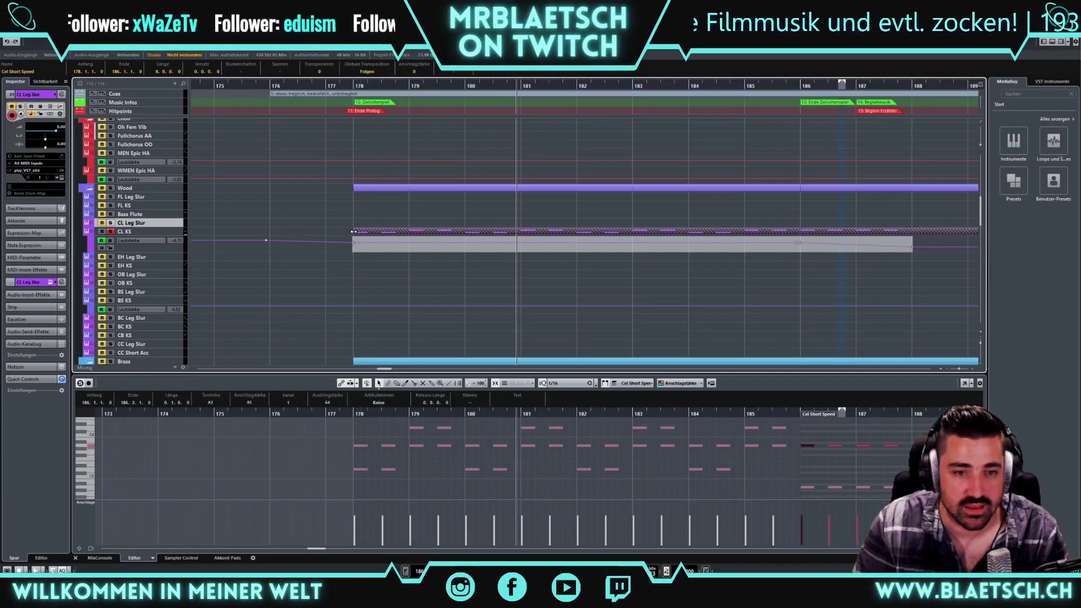
left_click(374, 230)
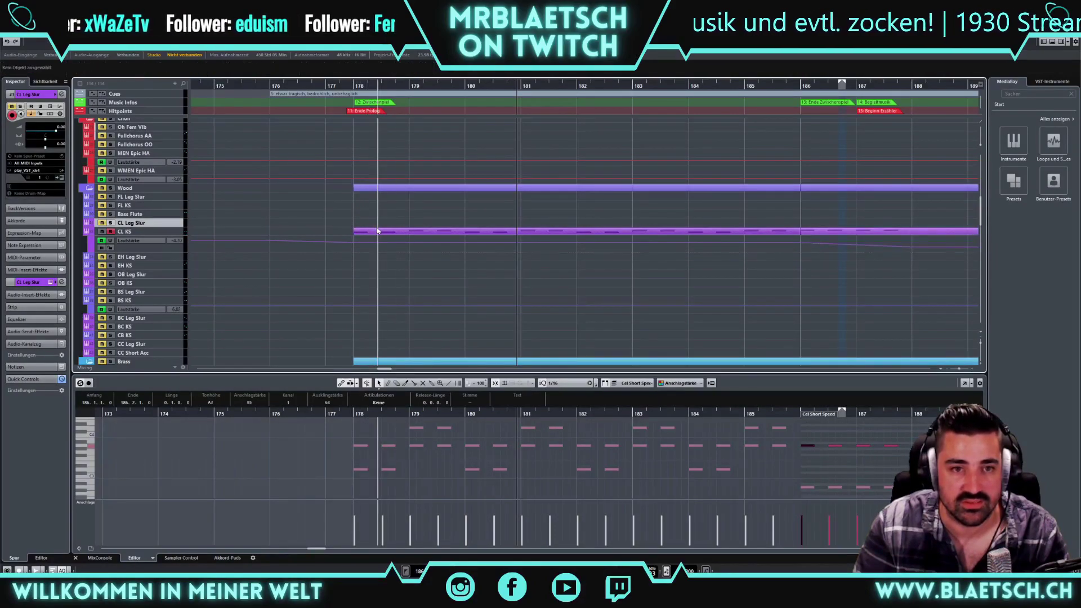
left_click(399, 444)
key("ctrl+a")
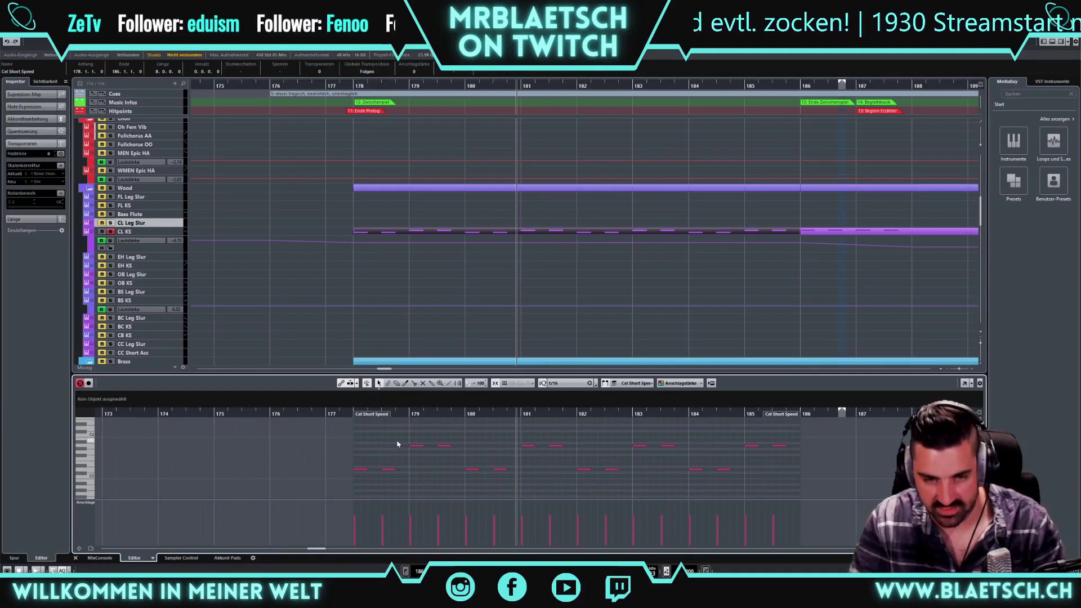
left_click(390, 231)
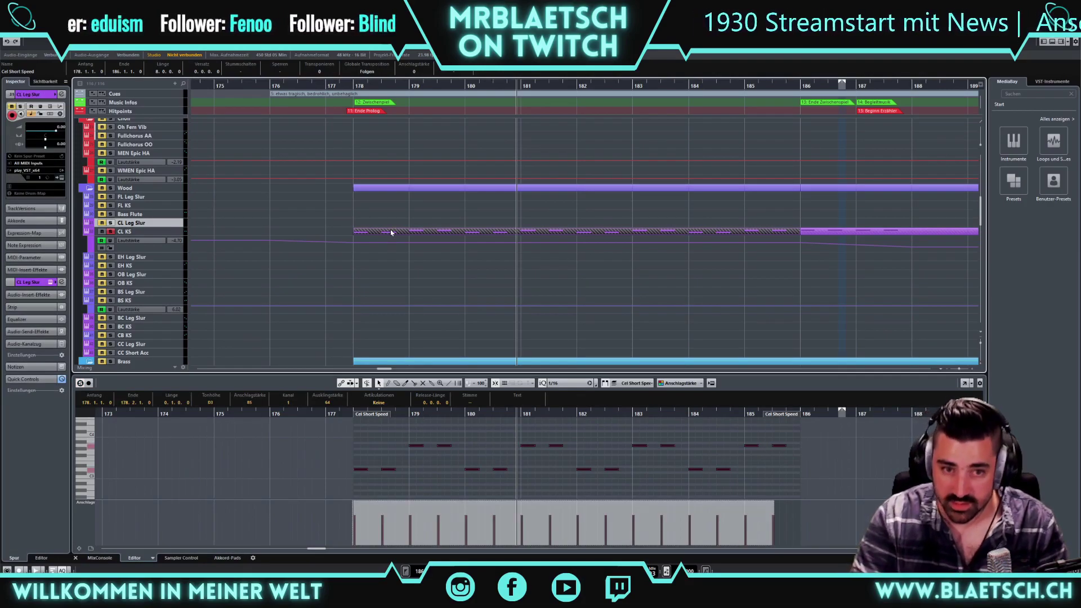
key("Right")
left_click(391, 230)
left_click(386, 396)
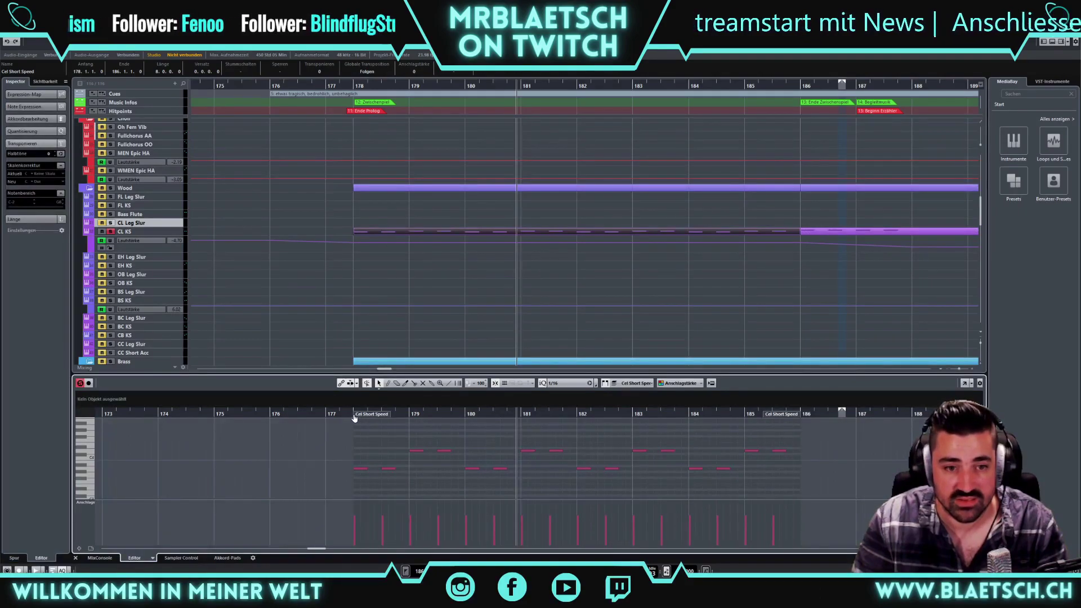
key("ctrl+a")
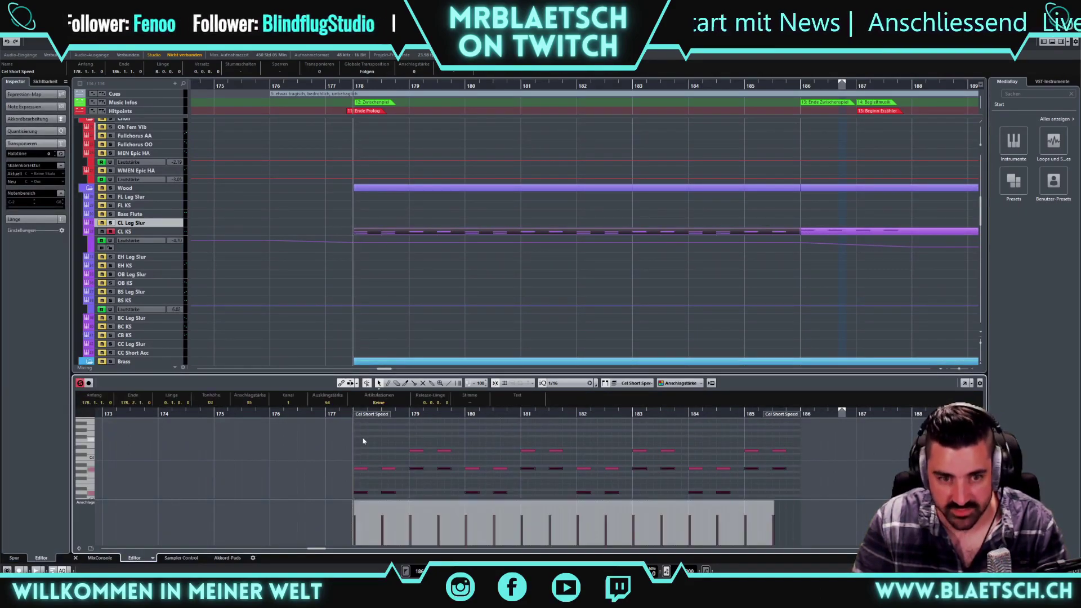
Combine the notes of the two layered CL KS parts that begin at bar 186 into a single part
left_click(834, 231)
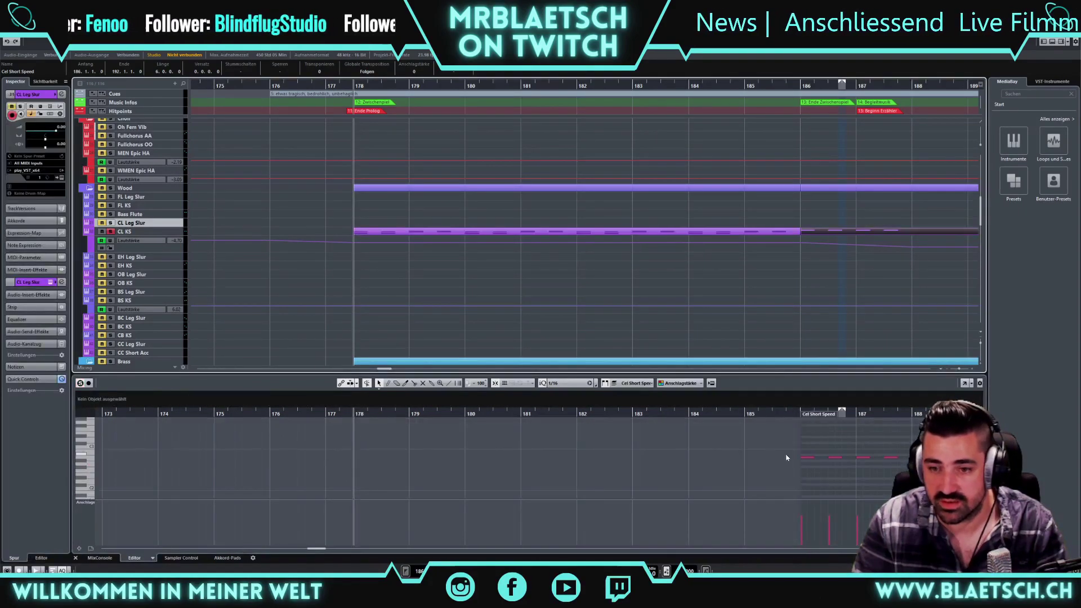
left_click(795, 438)
key("ctrl+a")
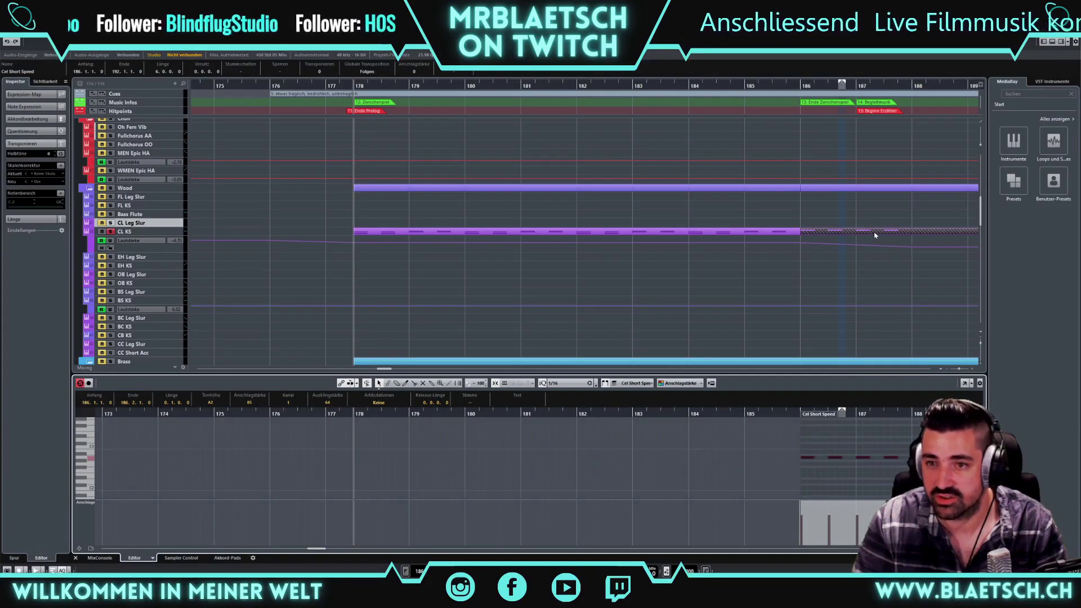
left_click(876, 235)
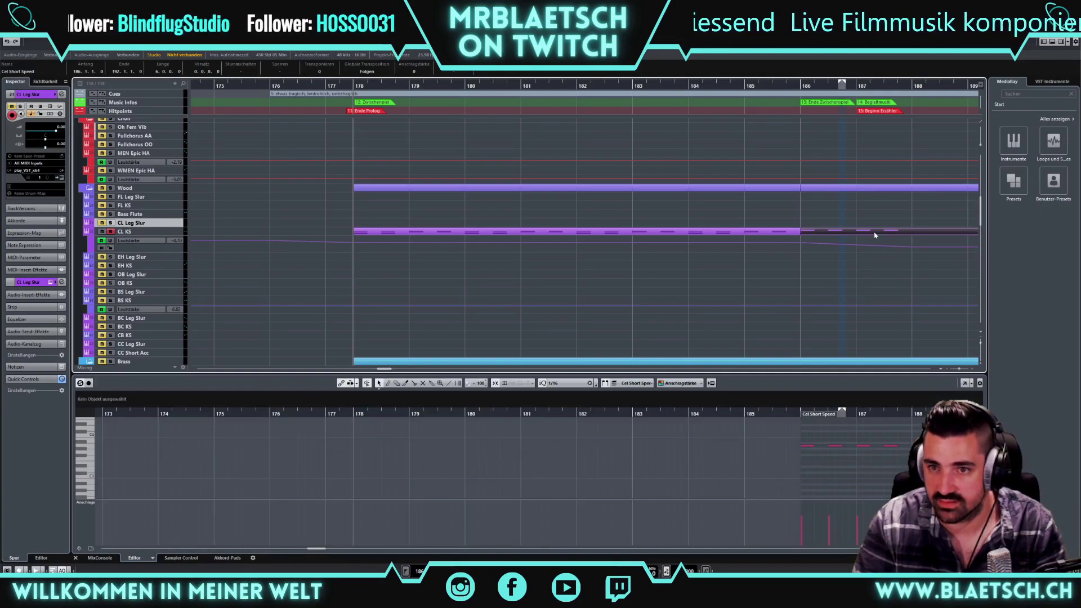
left_click(872, 472)
left_click(798, 413)
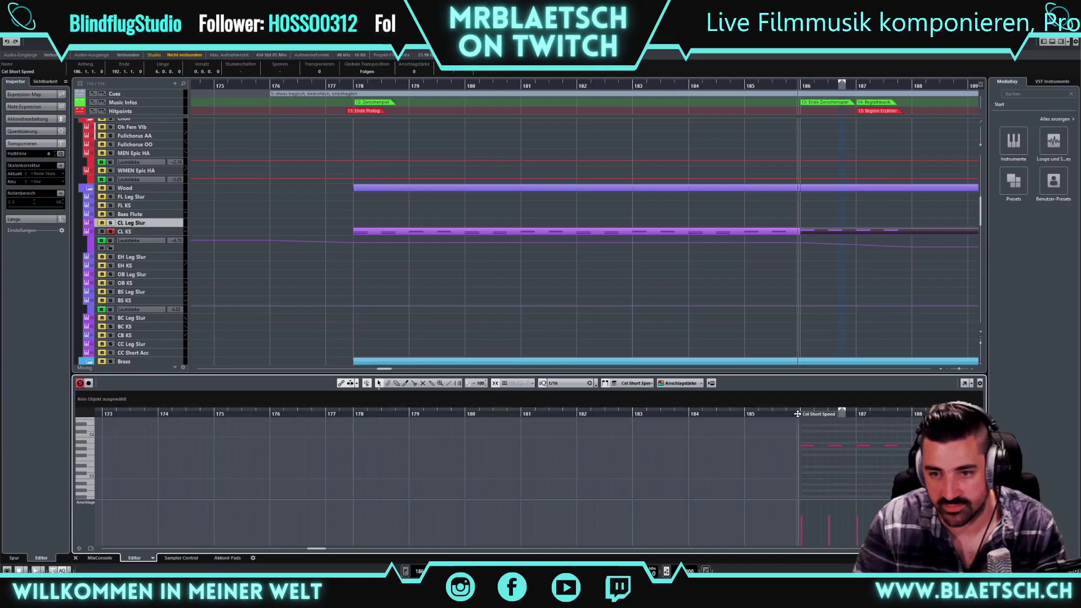
left_click(799, 411)
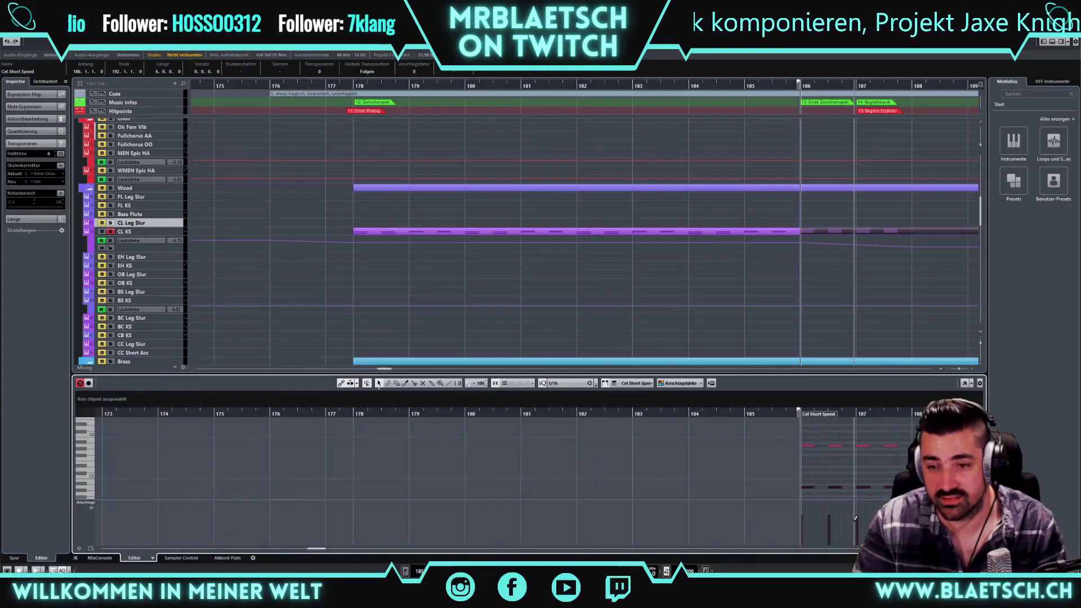
key("ctrl+v")
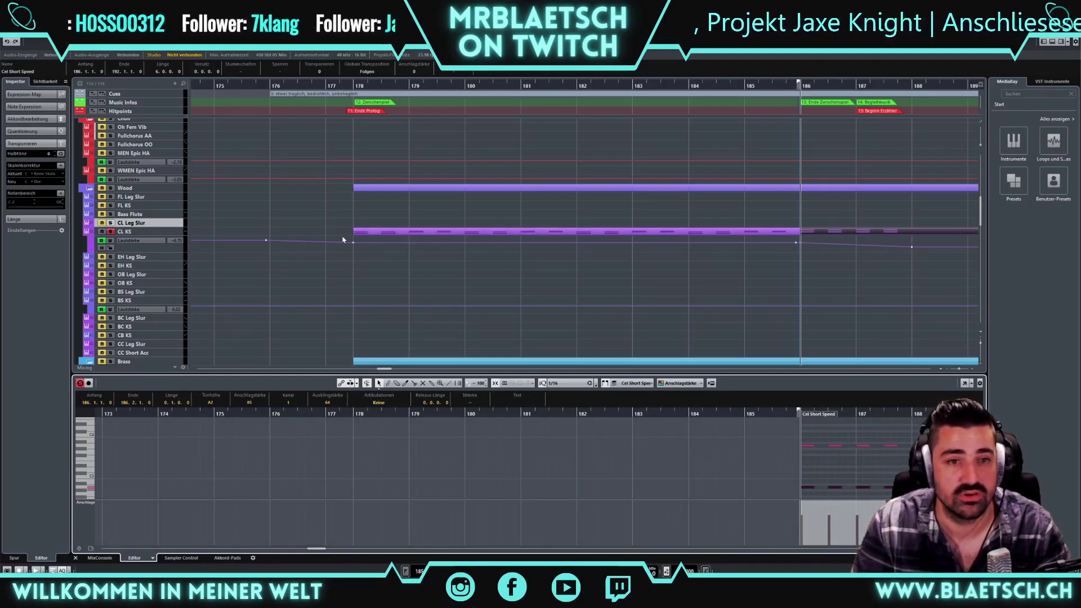
Play the merged CL KS part from bar 178 and extend its start back to bar 177
left_click(304, 163)
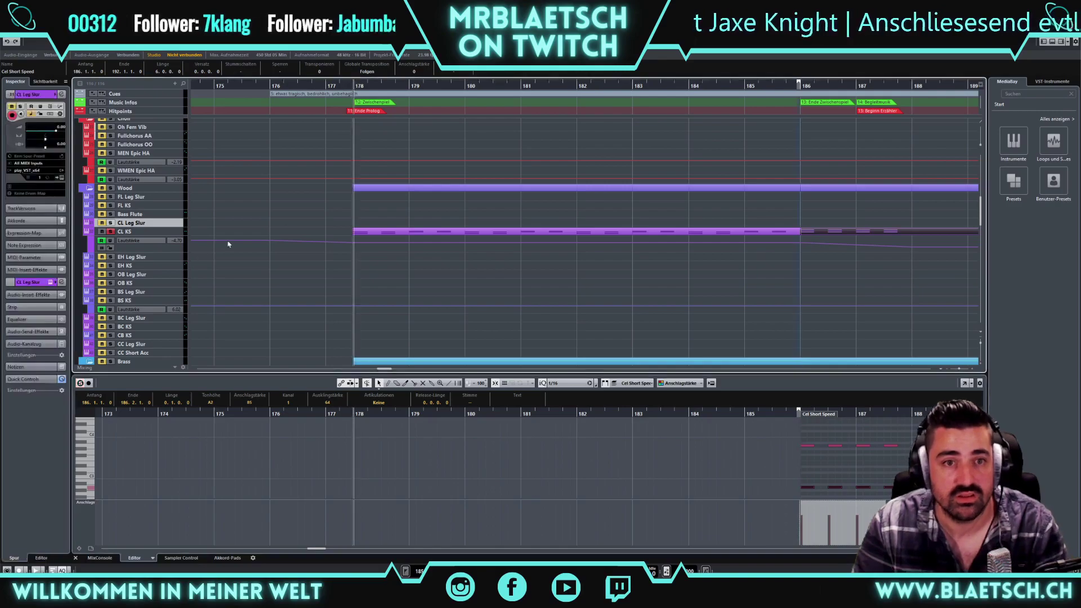
key("space")
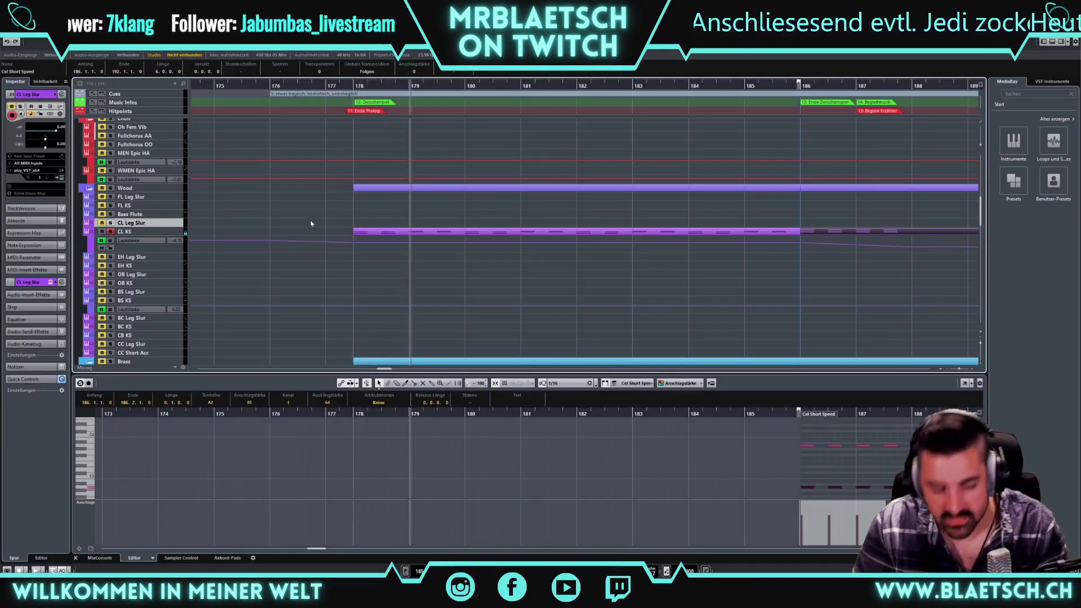
mouse_move(356, 233)
left_mouse_down()
mouse_move(314, 233)
mouse_move(337, 234)
left_mouse_up()
left_click(390, 424)
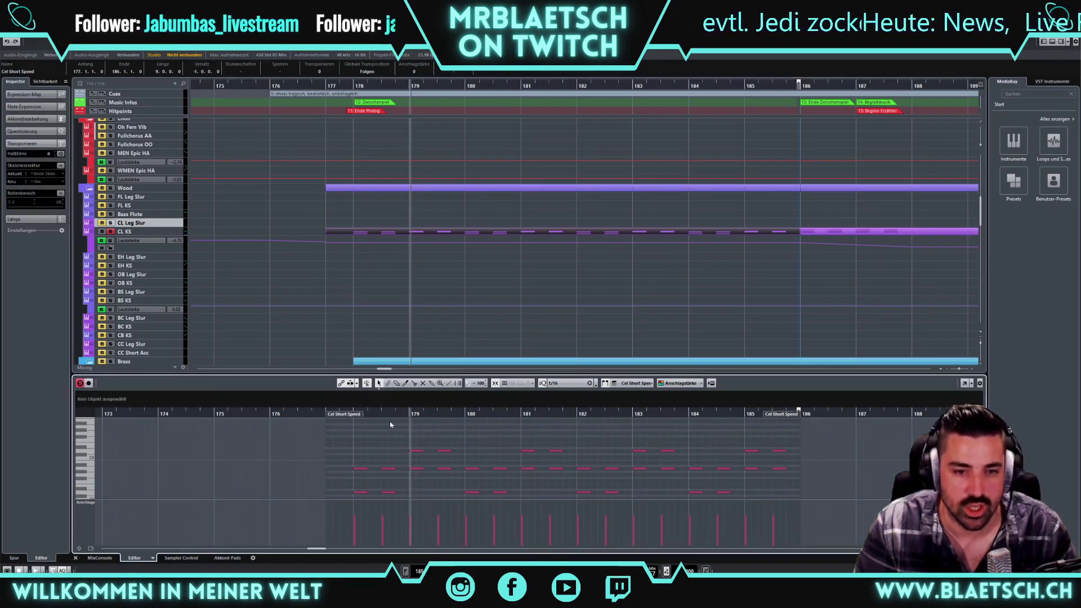
scroll(355, 476, "down", 2)
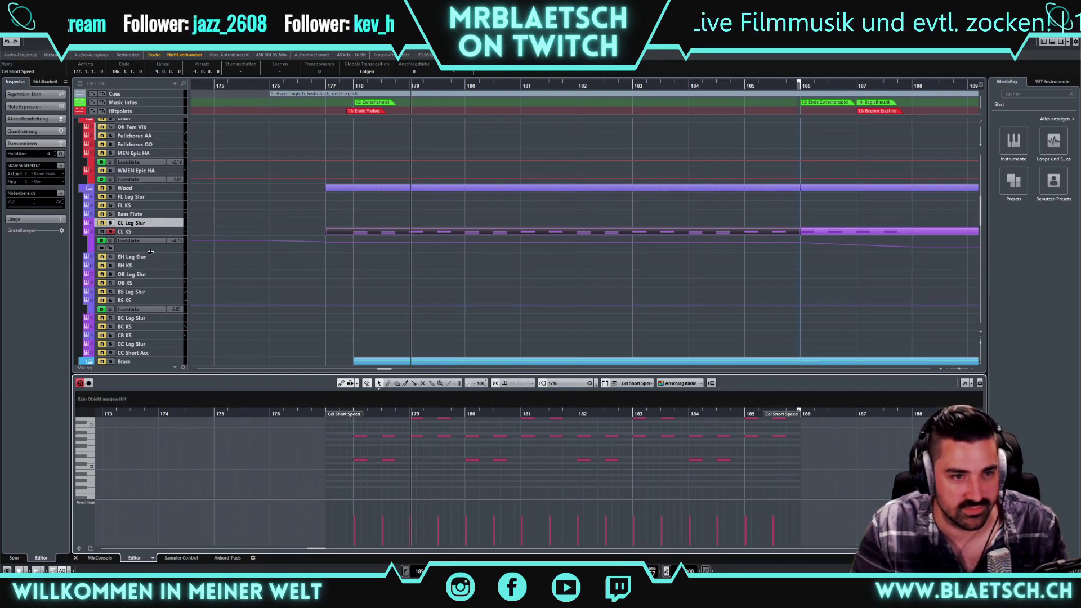
Shrink the CL KS automation lane, enlarge the track, and open its instrument to check the keyswitch range
left_click_drag(148, 265, 135, 248)
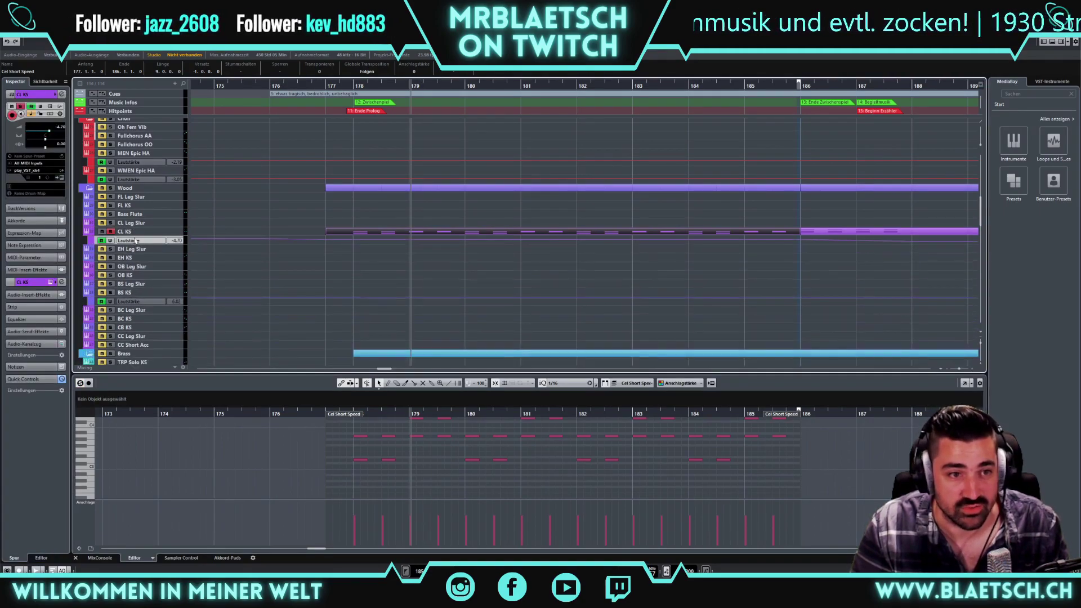
left_click_drag(149, 250, 149, 252)
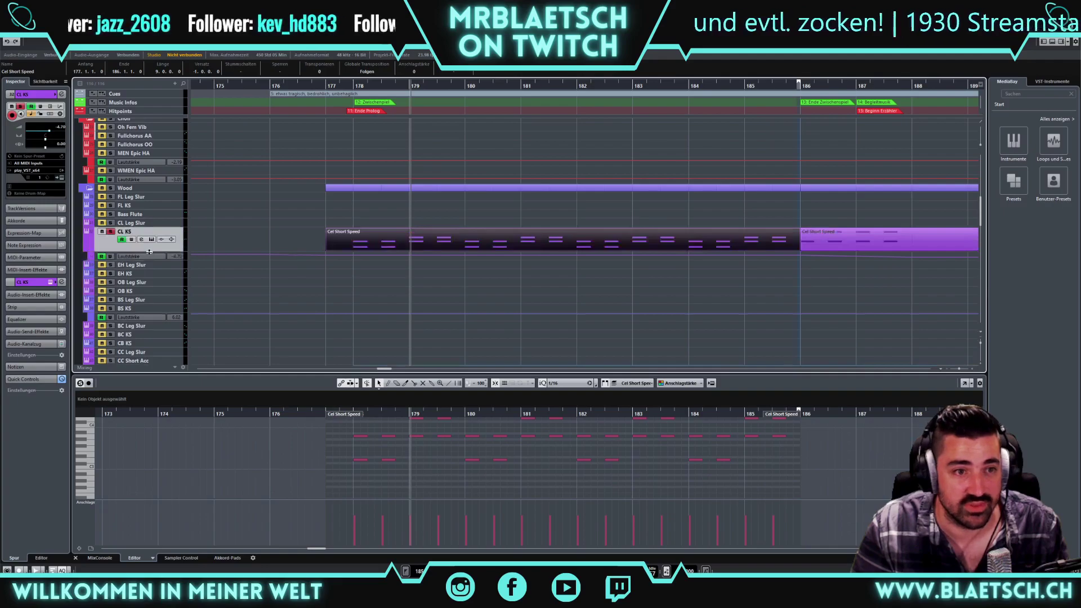
left_click(141, 240)
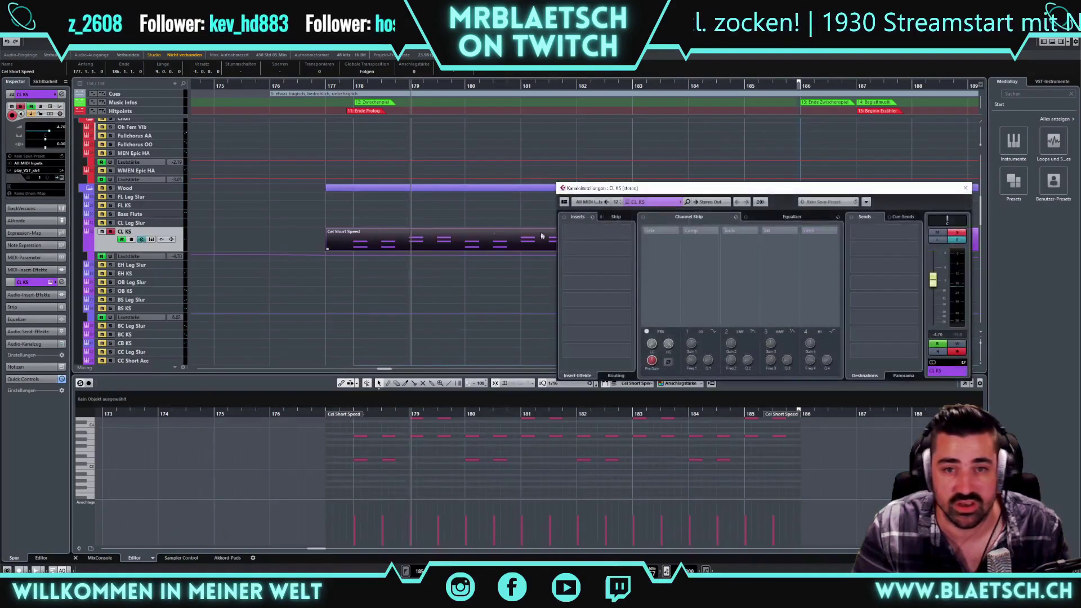
left_click(966, 186)
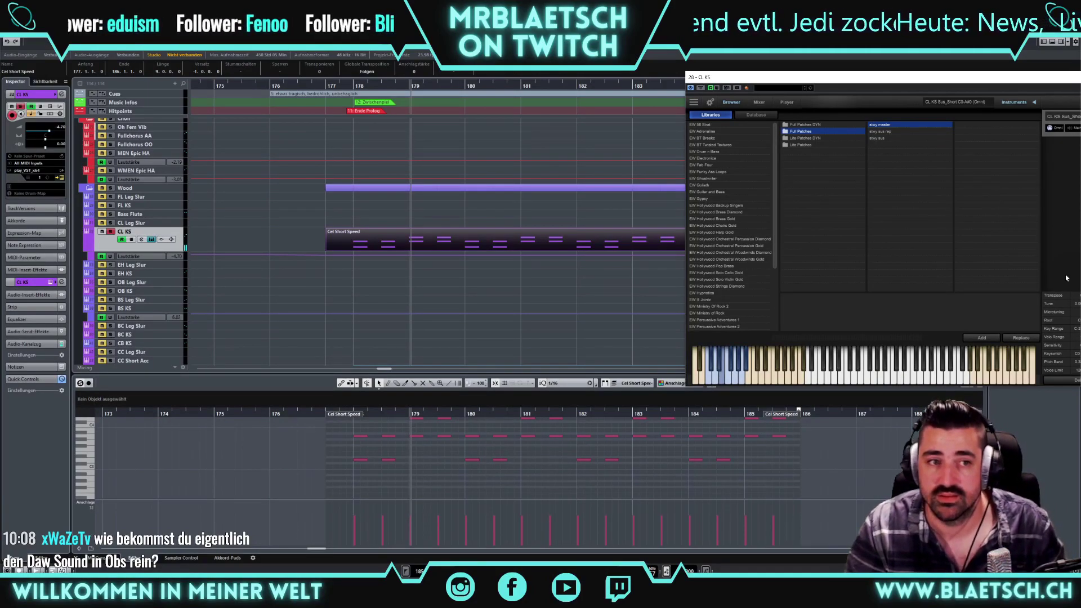
left_click_drag(1045, 77, 671, 128)
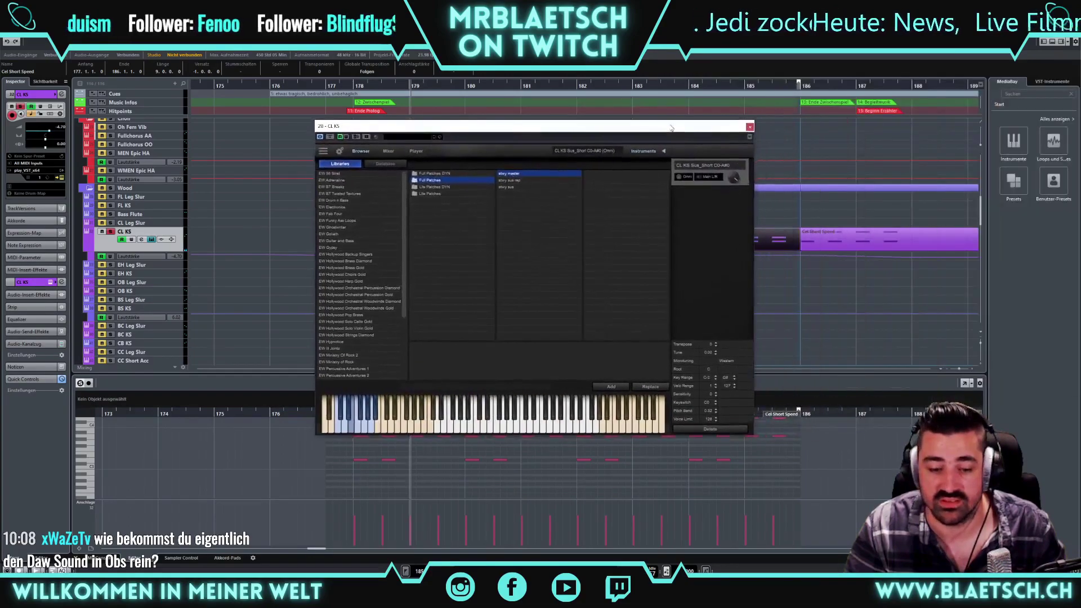
left_click(749, 127)
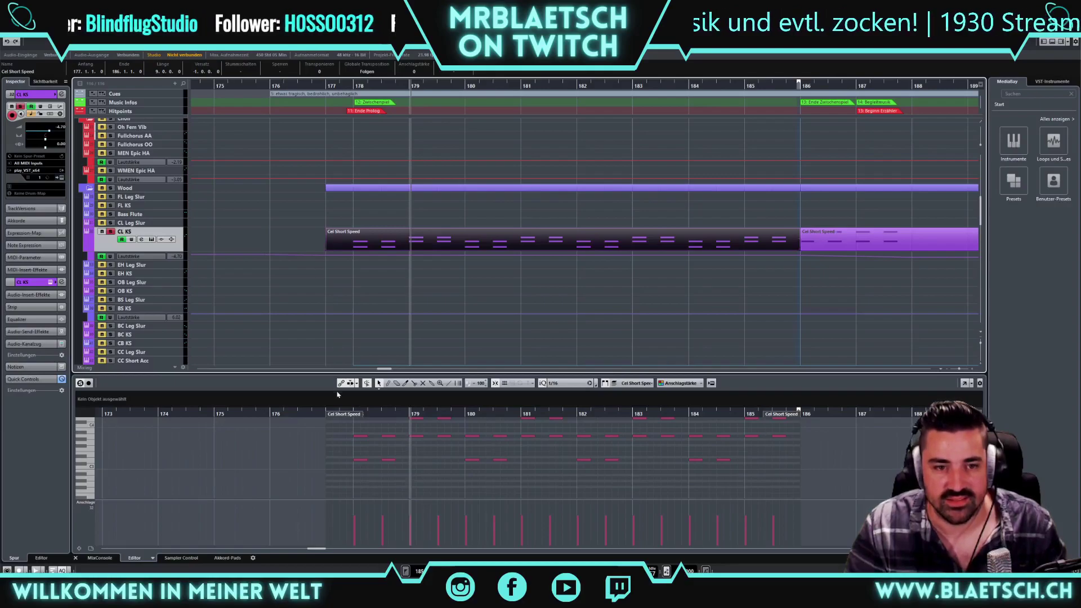
Draw a sixteenth-long keyswitch note in the low range of the CL KS part at the start of bar 177
left_click(328, 419)
scroll(319, 447, "down", 2)
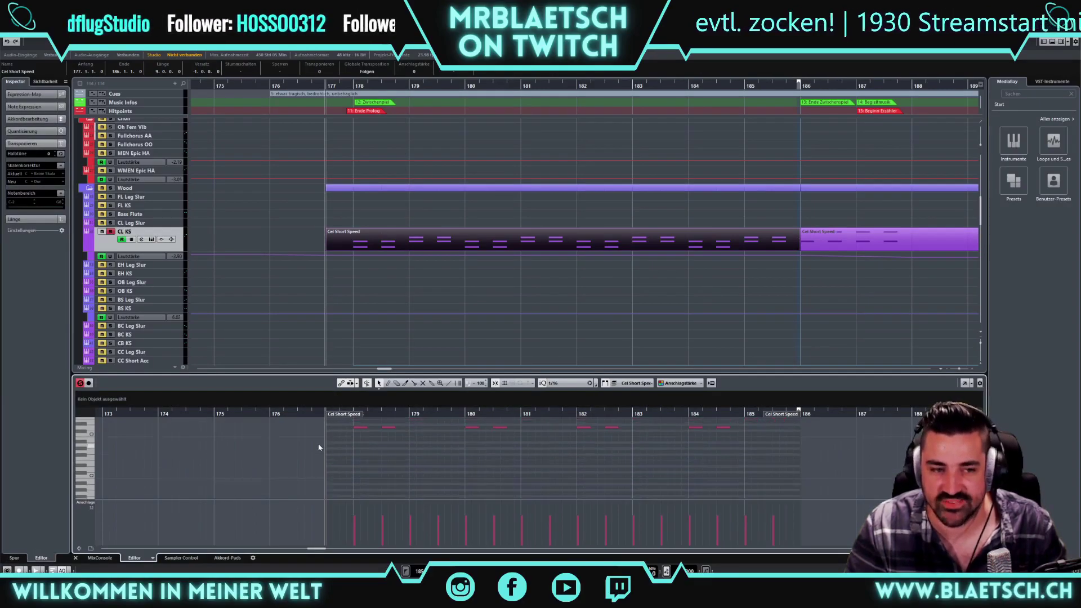
scroll(327, 462, "down", 5)
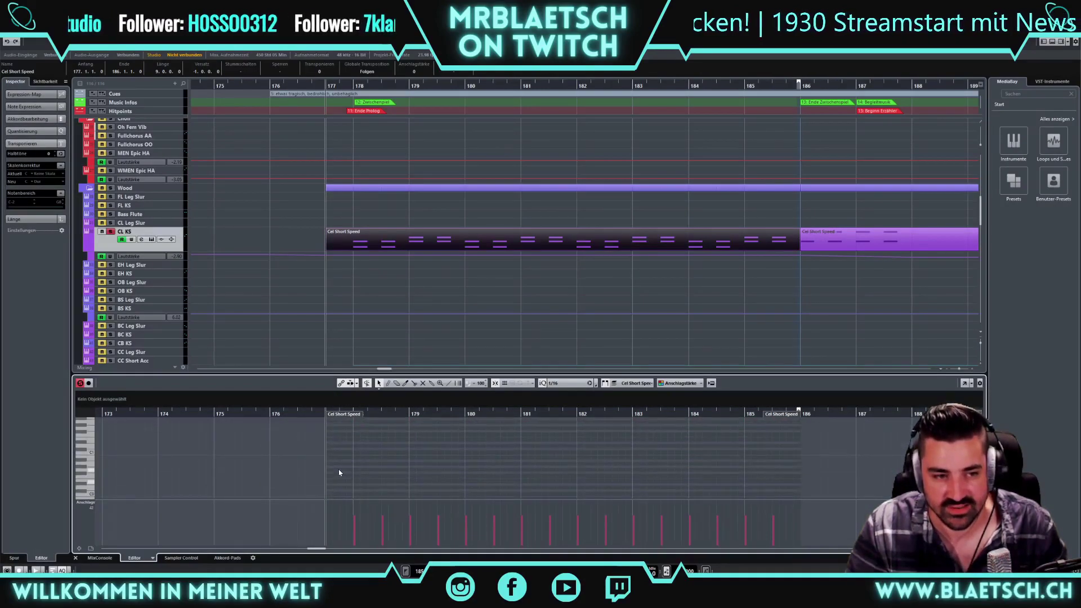
right_click(341, 484)
left_click(354, 480)
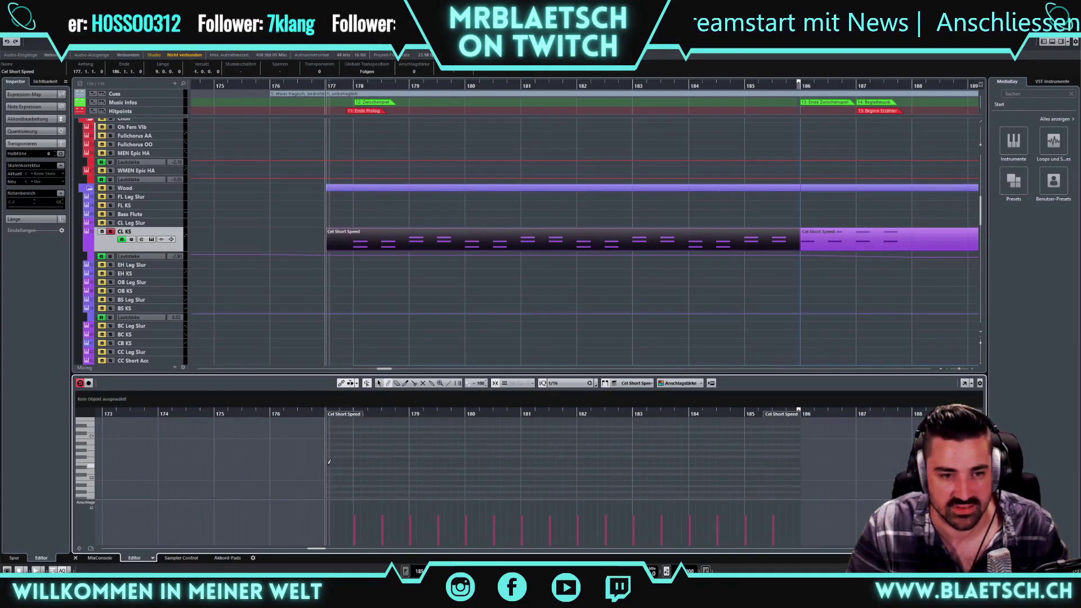
left_click(329, 462)
scroll(350, 458, "up", 2)
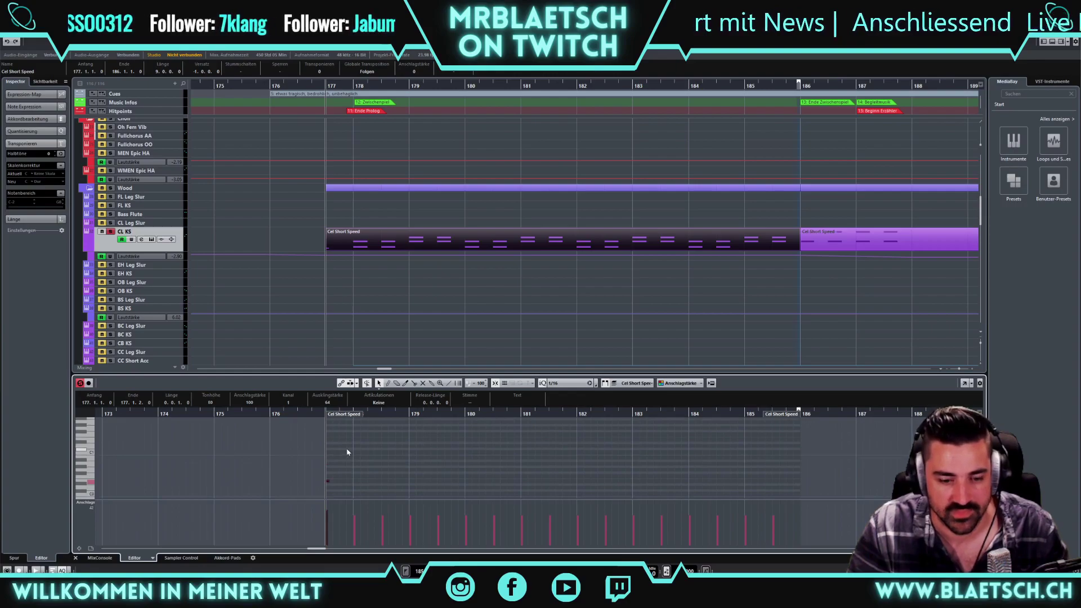
Audition the CL KS part with its keyswitch from bar 177, and turn off the track's solo
scroll(347, 452, "down", 2)
scroll(292, 291, "up", 2)
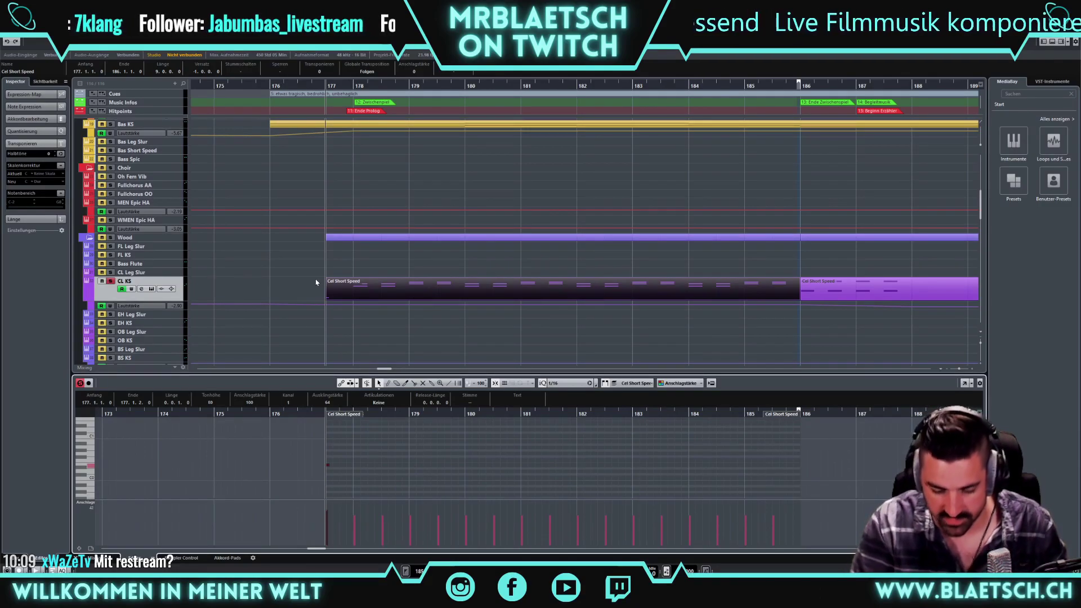
key("space")
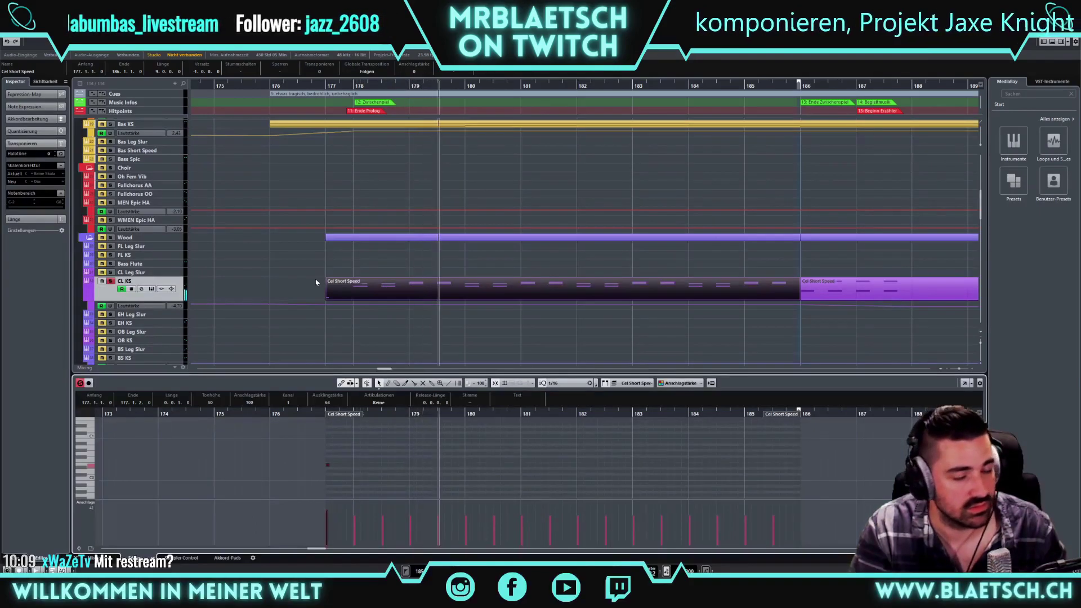
left_click(114, 280)
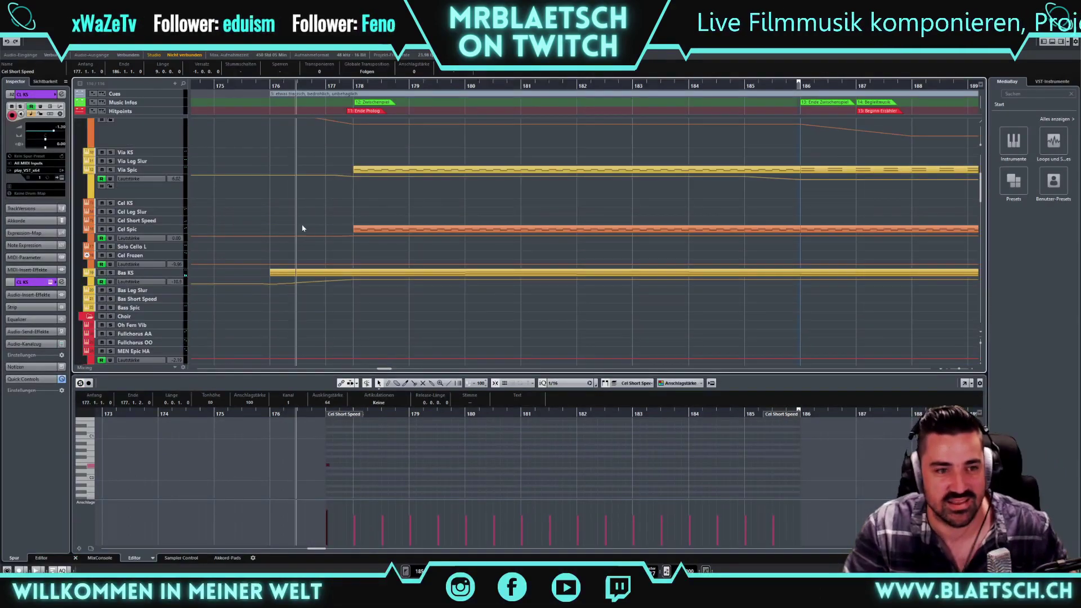
Select the Bass Flute track, show its volume automation lane, and enlarge that lane slightly
scroll(205, 252, "down", 4)
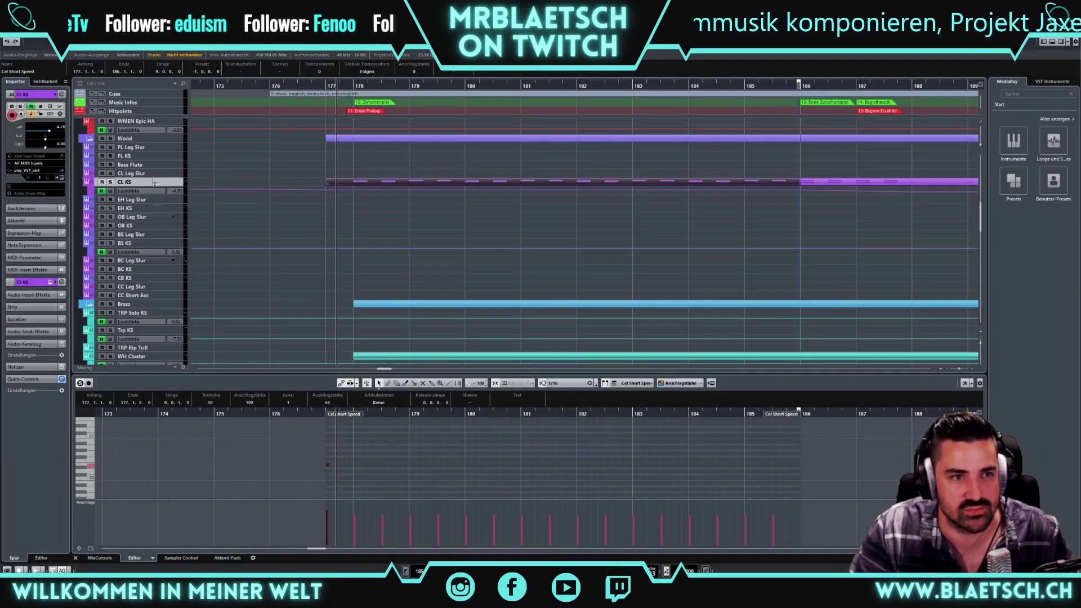
left_click(174, 168)
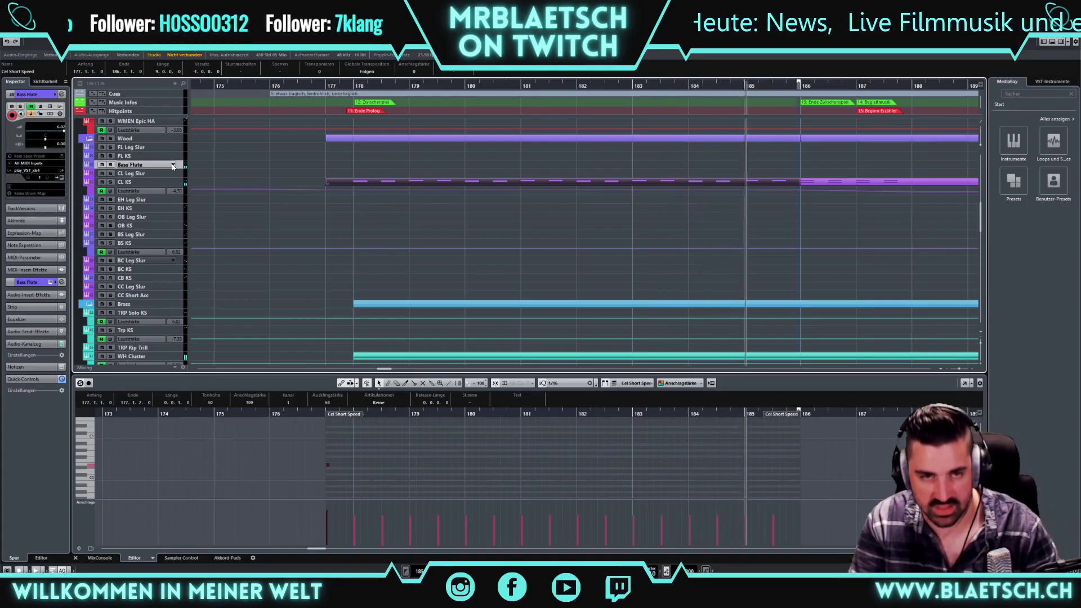
left_click(88, 165)
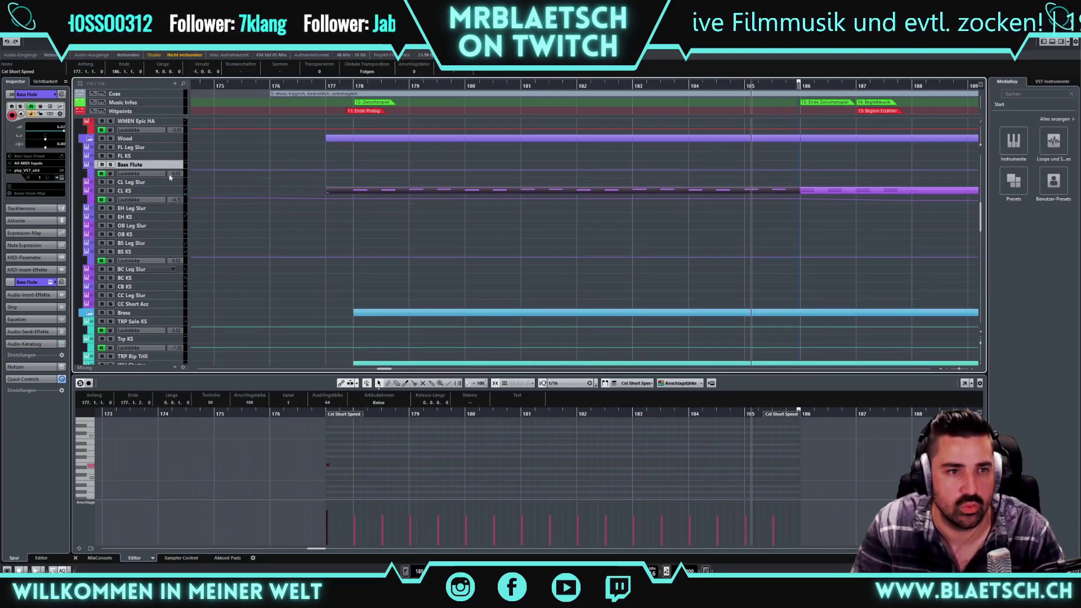
left_click_drag(172, 176, 174, 186)
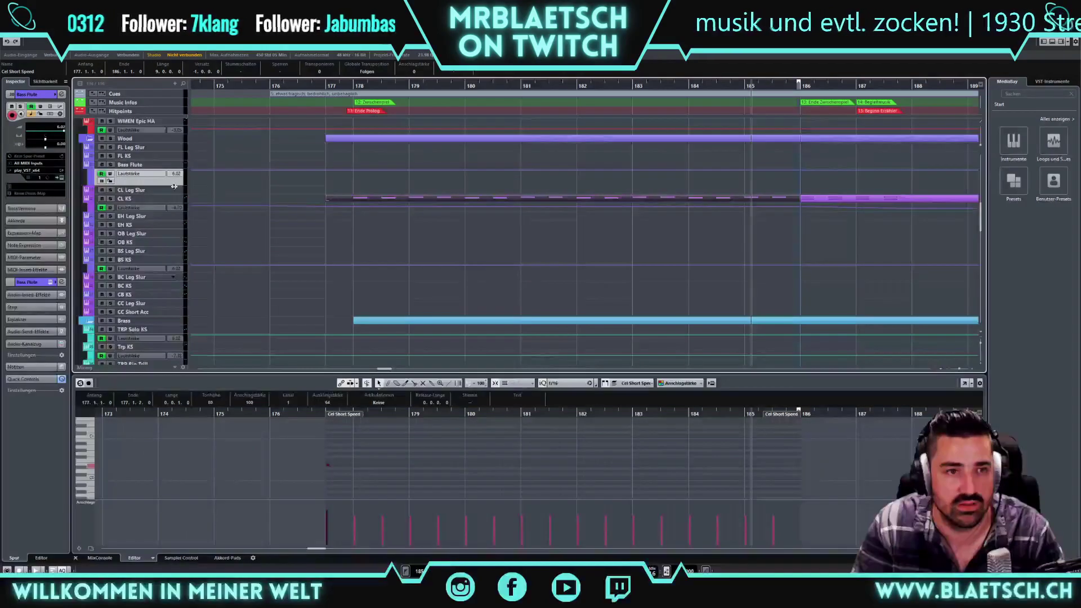
left_click(158, 168)
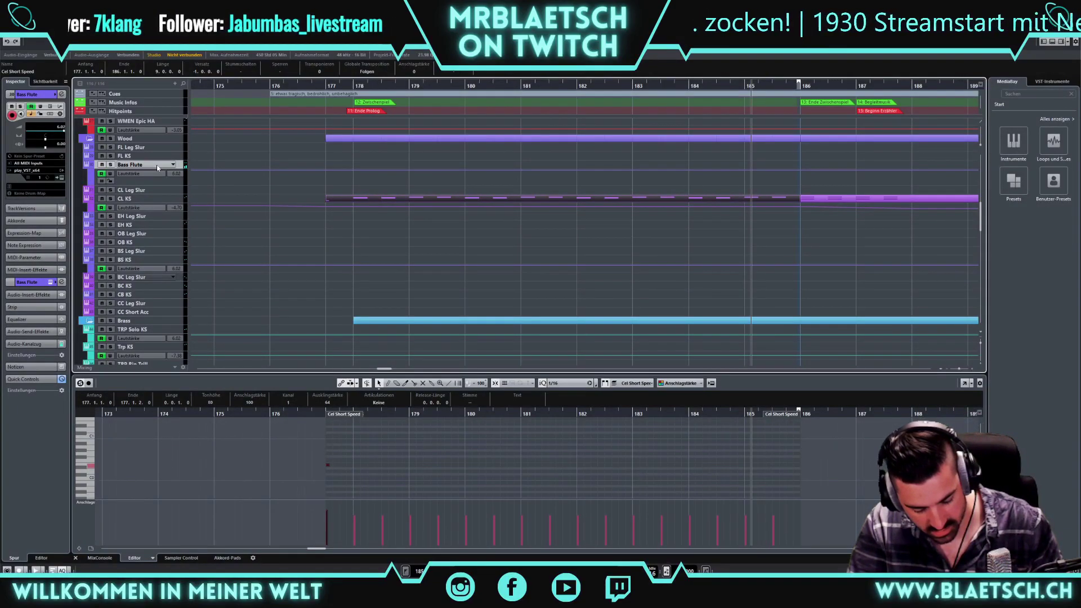
left_click(158, 167)
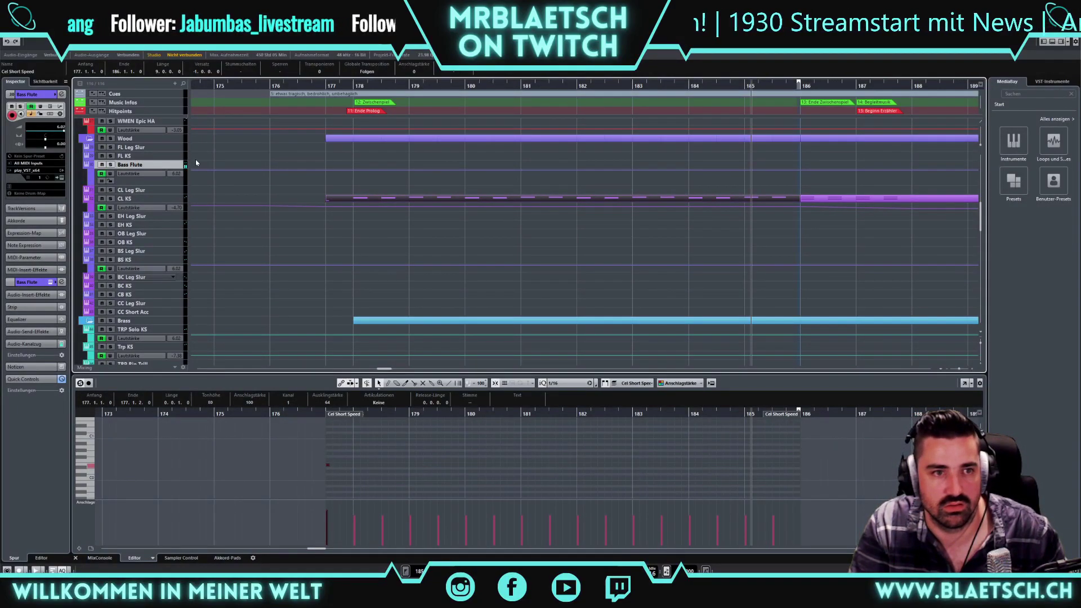
Audition the existing Bass Flute part in solo from bar 91, turn the solo off, and reposition playback just before that cue
left_click_drag(270, 83, 252, 31)
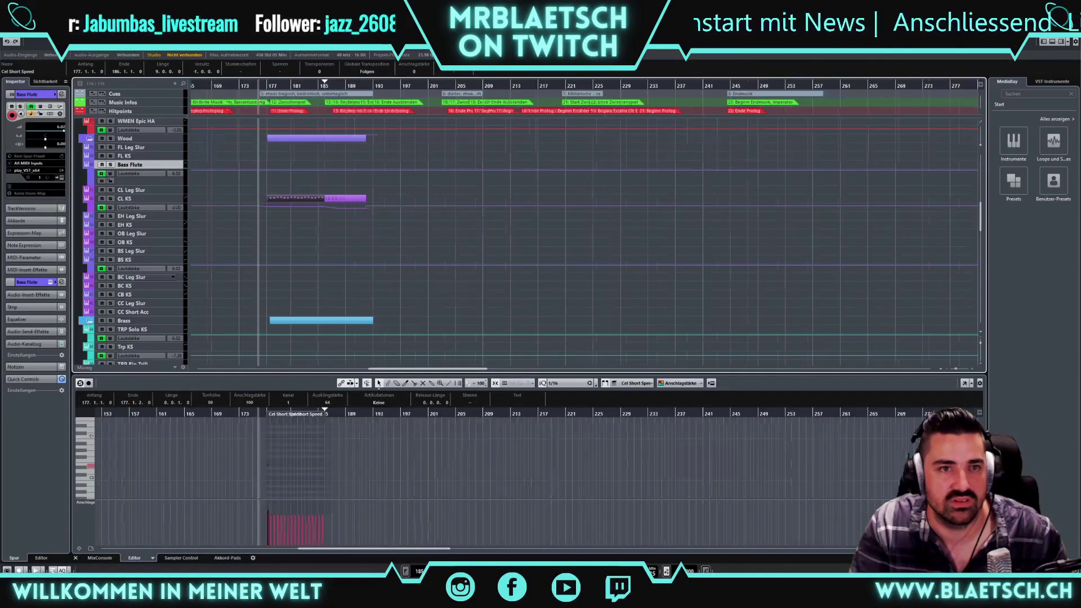
left_click_drag(233, 87, 442, 176)
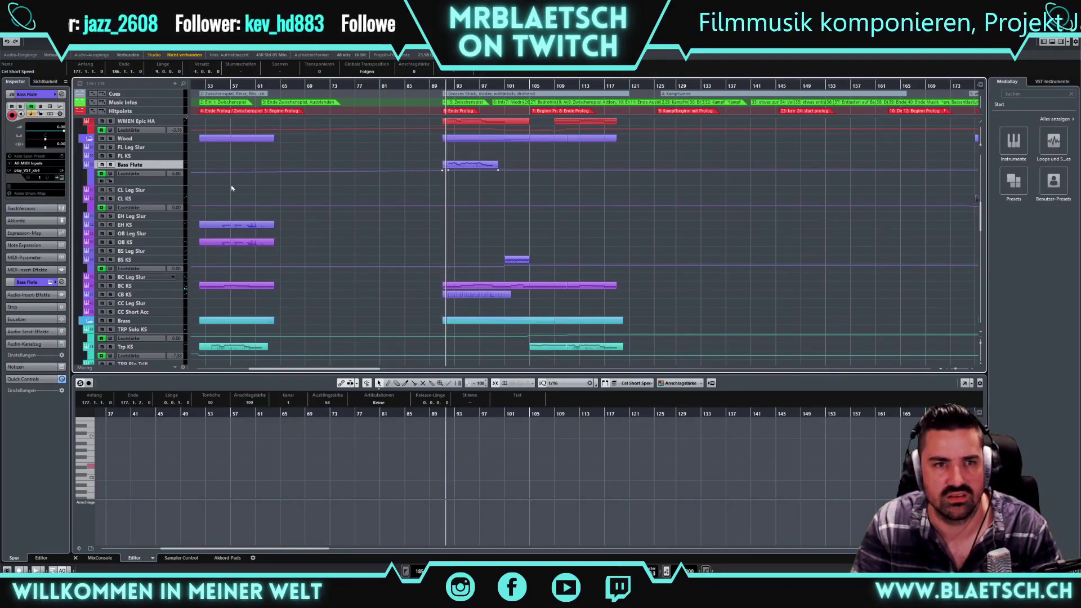
left_click(112, 165)
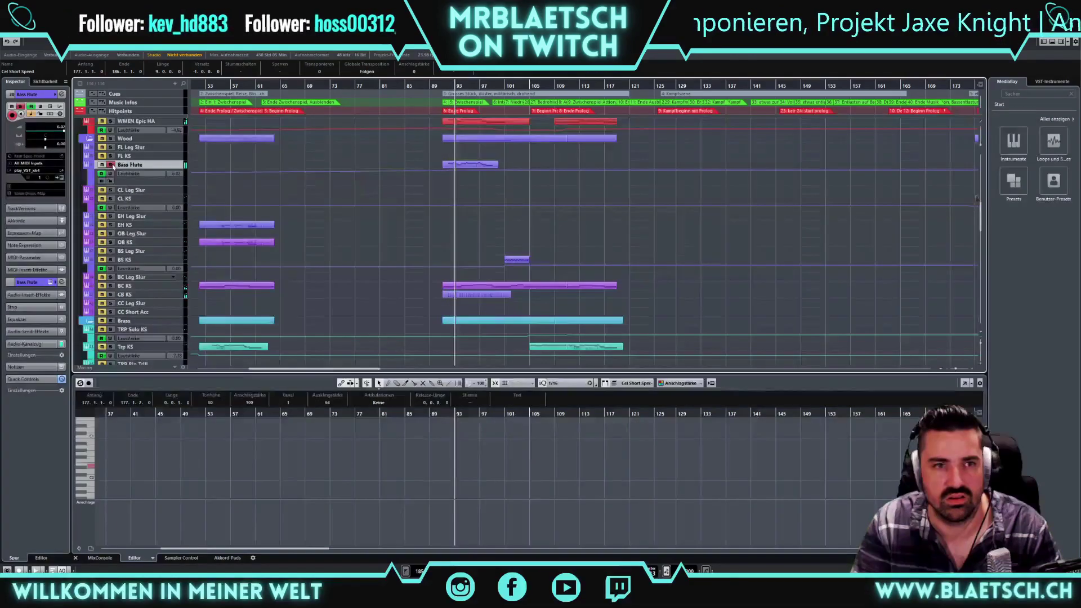
left_click(111, 165)
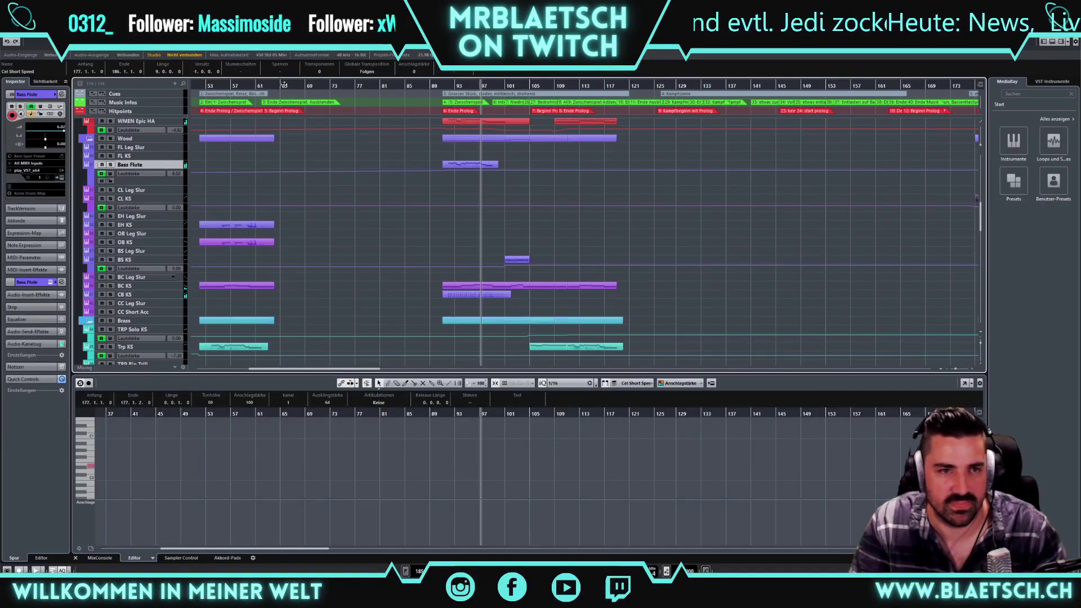
key("space")
scroll(185, 86, "left", 10)
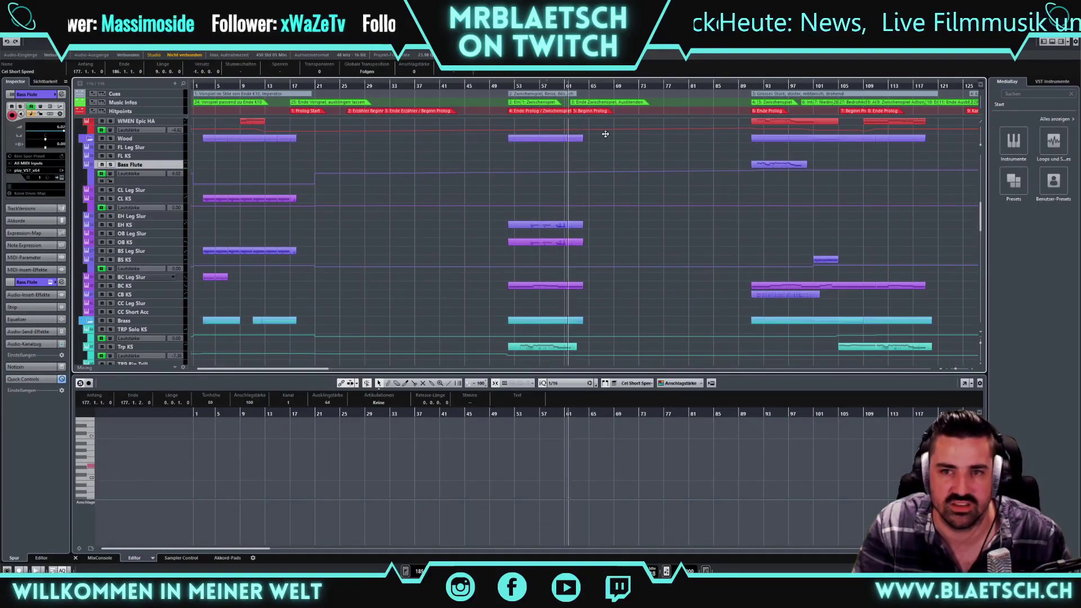
scroll(675, 169, "right", 8)
left_click_drag(581, 85, 494, 86)
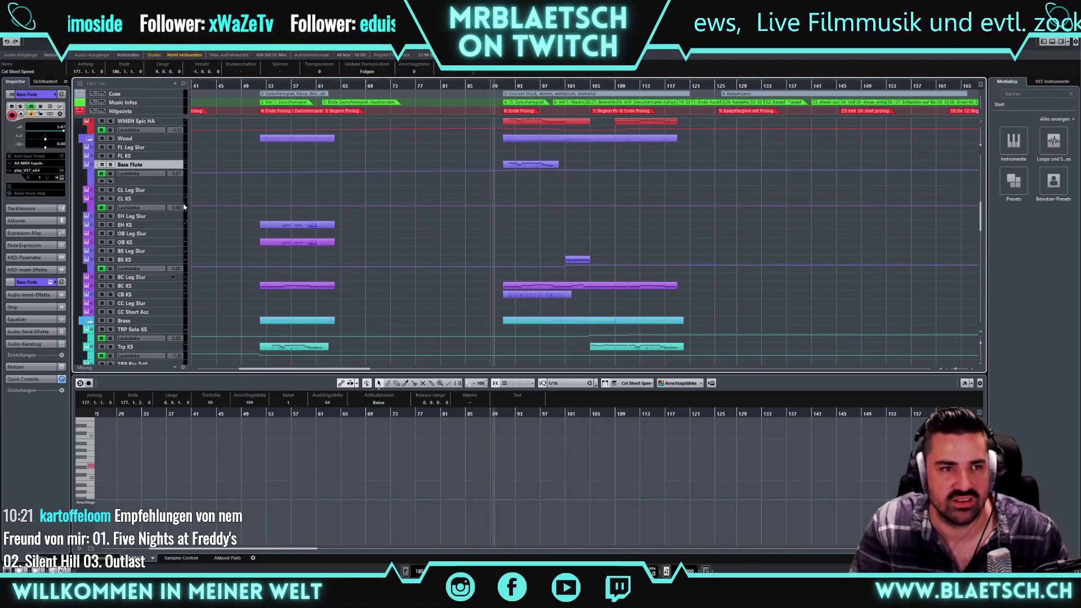
Enlarge the Bass Flute track and examine its keyswitch articulations in the instrument's player view
double_click(134, 167)
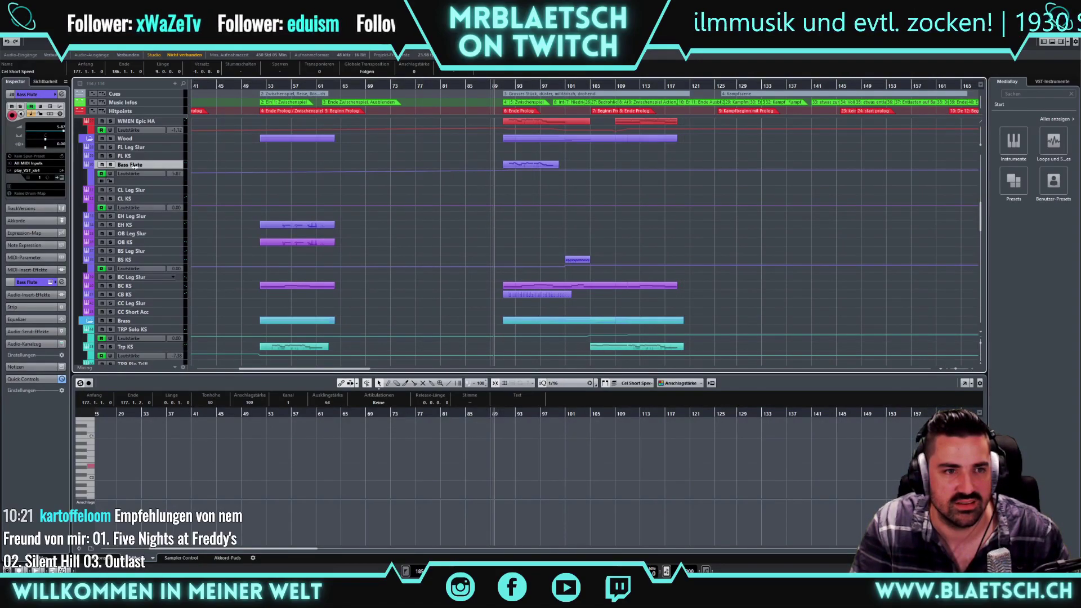
left_click_drag(138, 173, 141, 189)
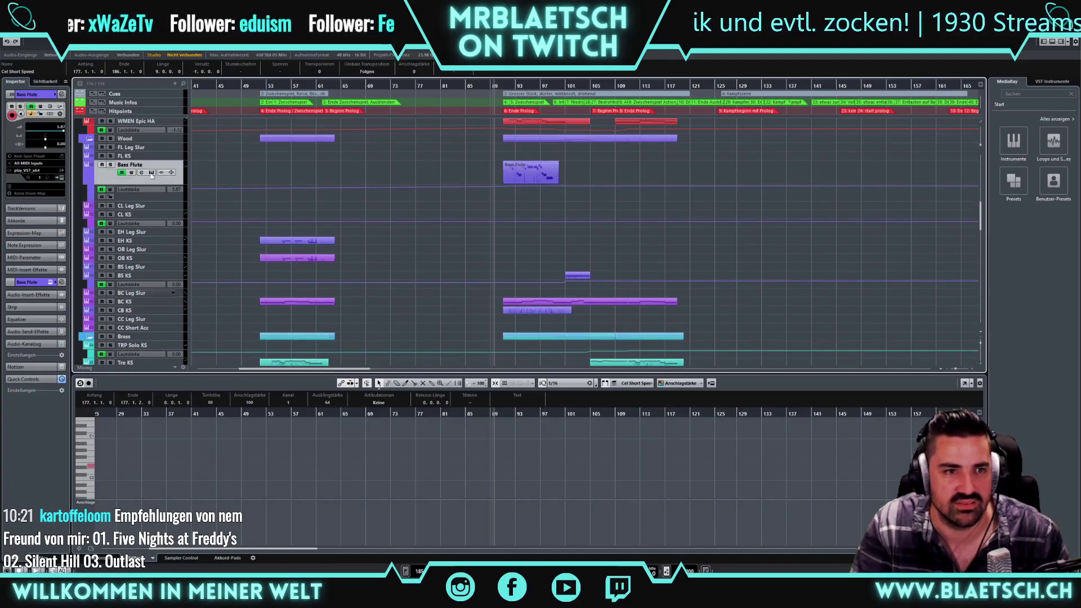
left_click(150, 172)
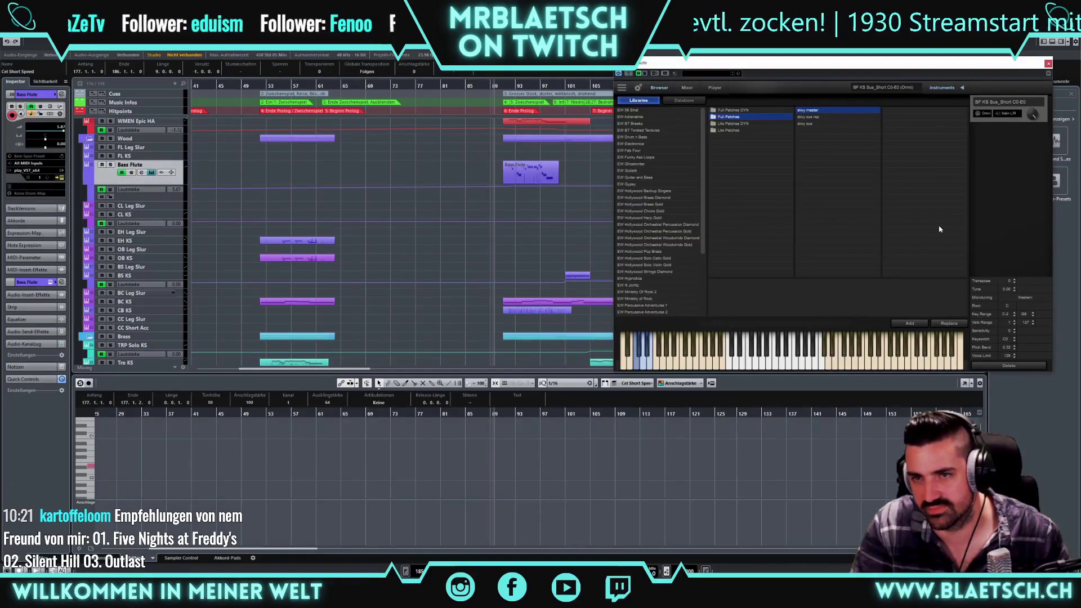
left_click(710, 89)
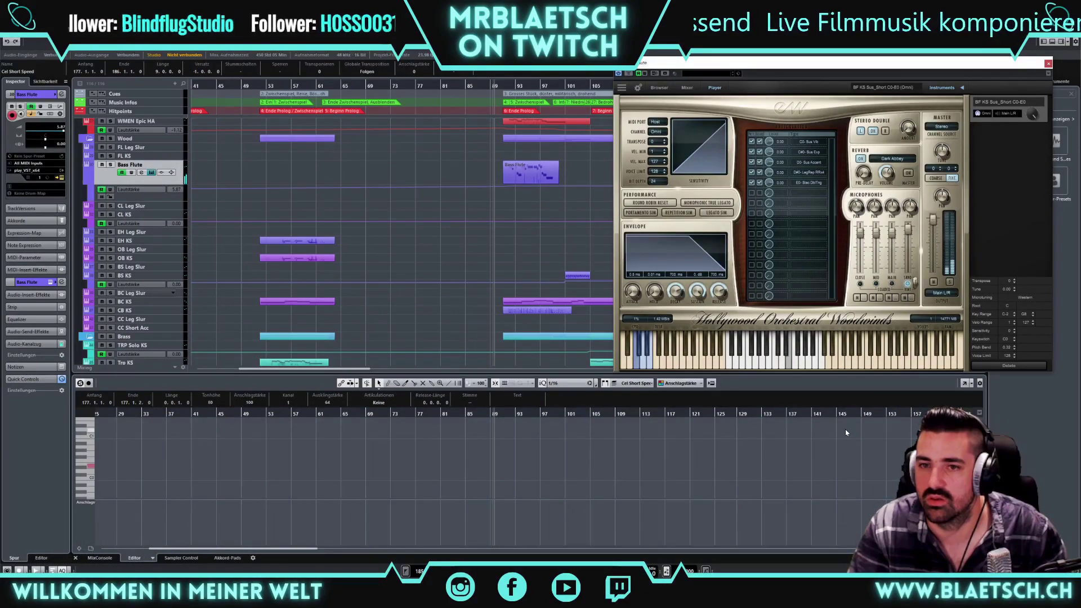
left_click(912, 229)
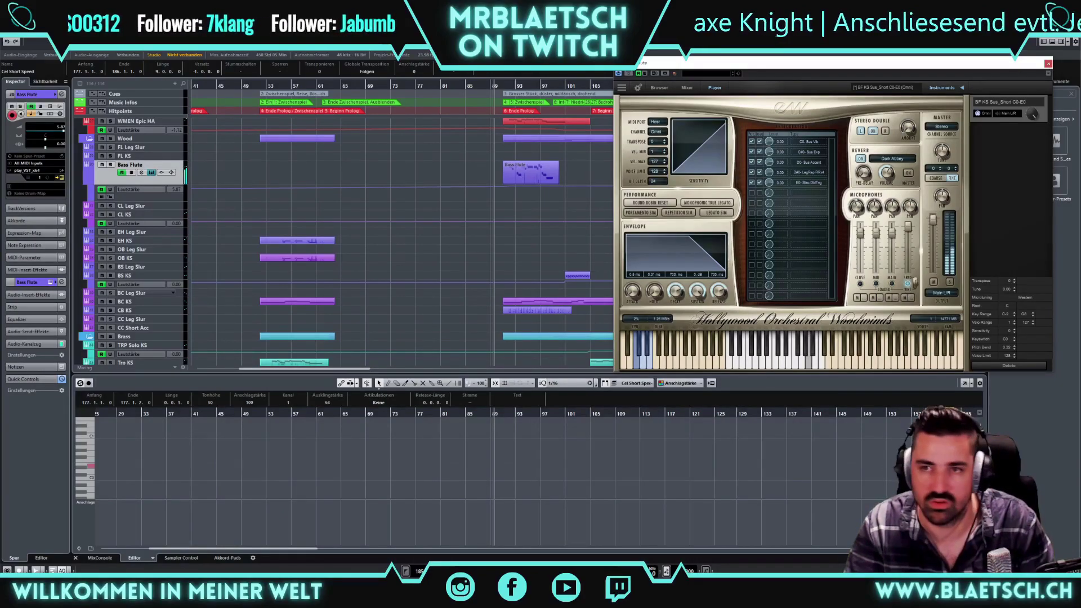
left_click(1048, 63)
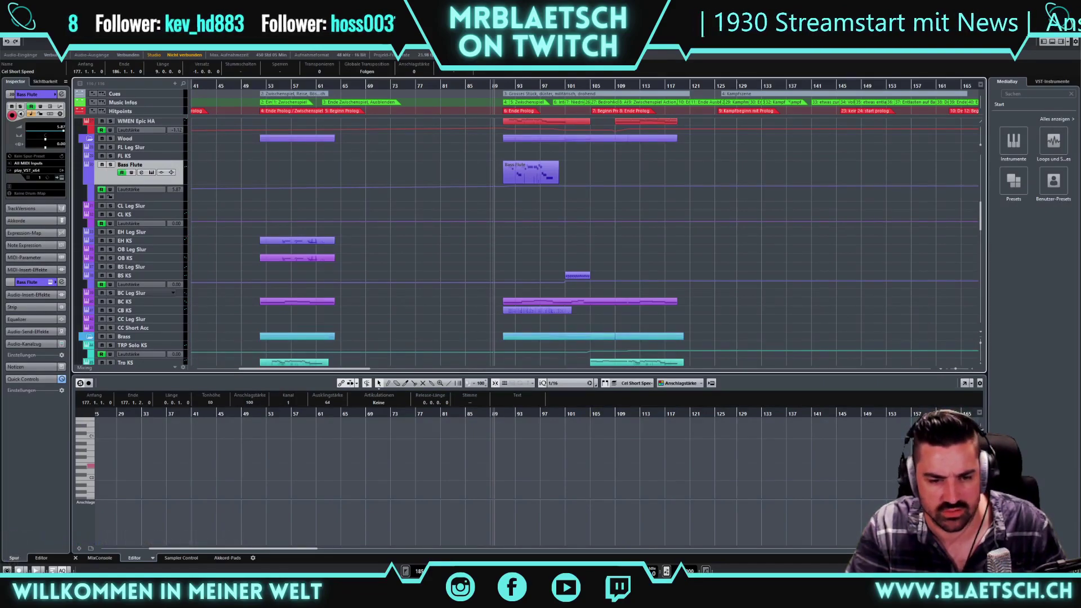
Switch to Discord, request a new option for the game poll in gamer-chat, and open the sesh bot's message
key("alt+Tab")
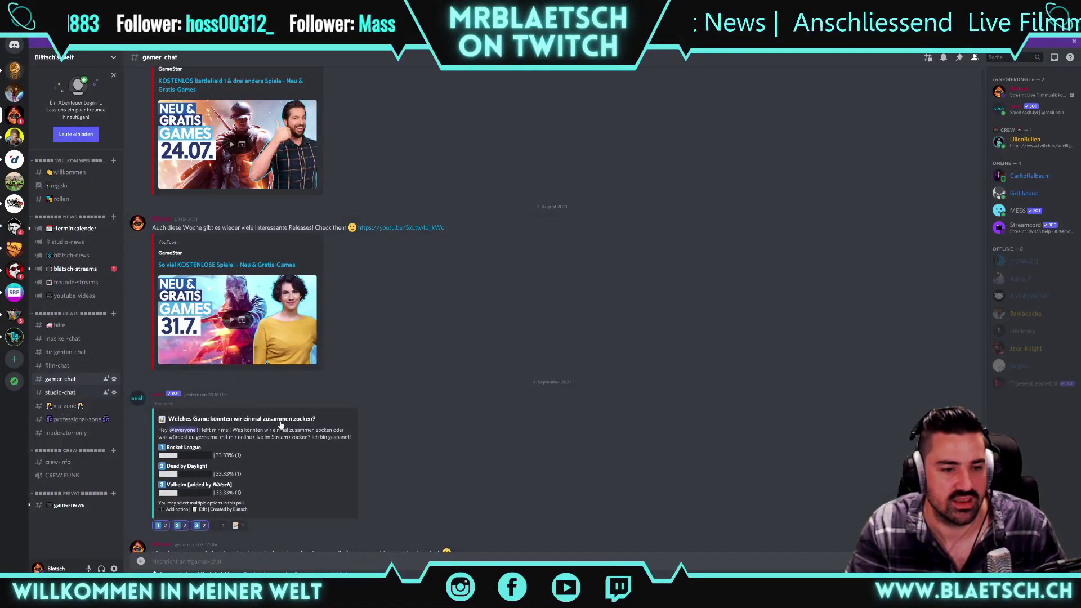
scroll(262, 425, "down", 1)
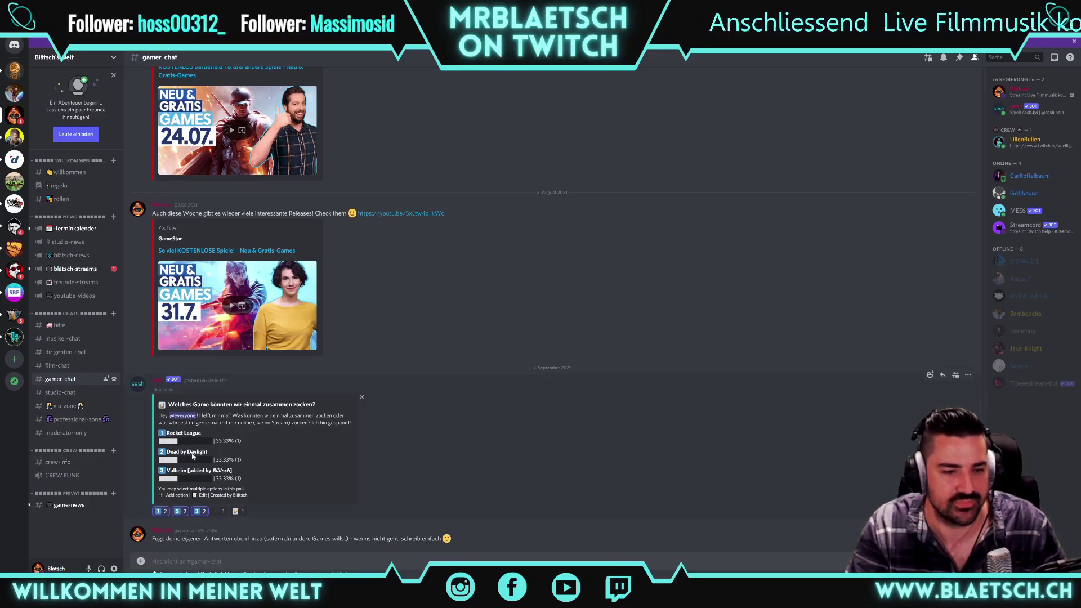
left_click(220, 511)
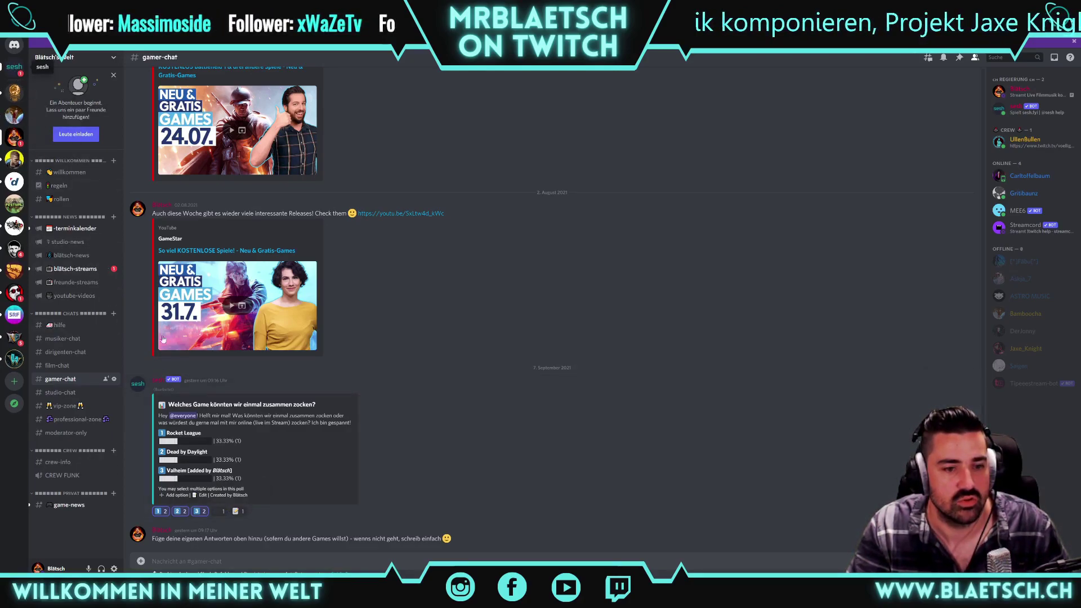
left_click(14, 69)
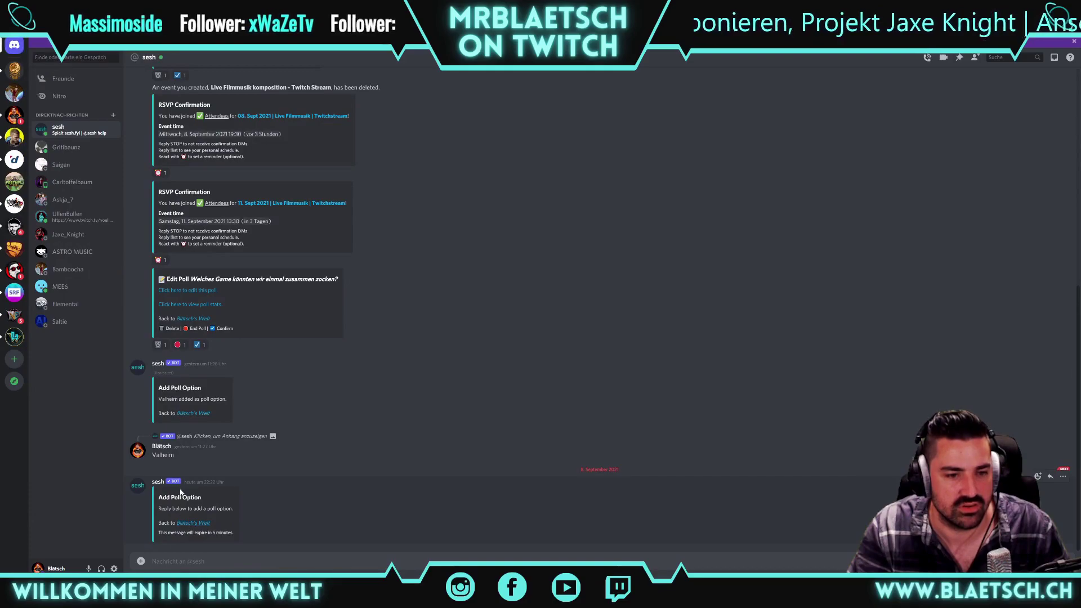
Reply to the bot with Outlast as the new poll option and return to the poll in gamer-chat
left_click(1050, 476)
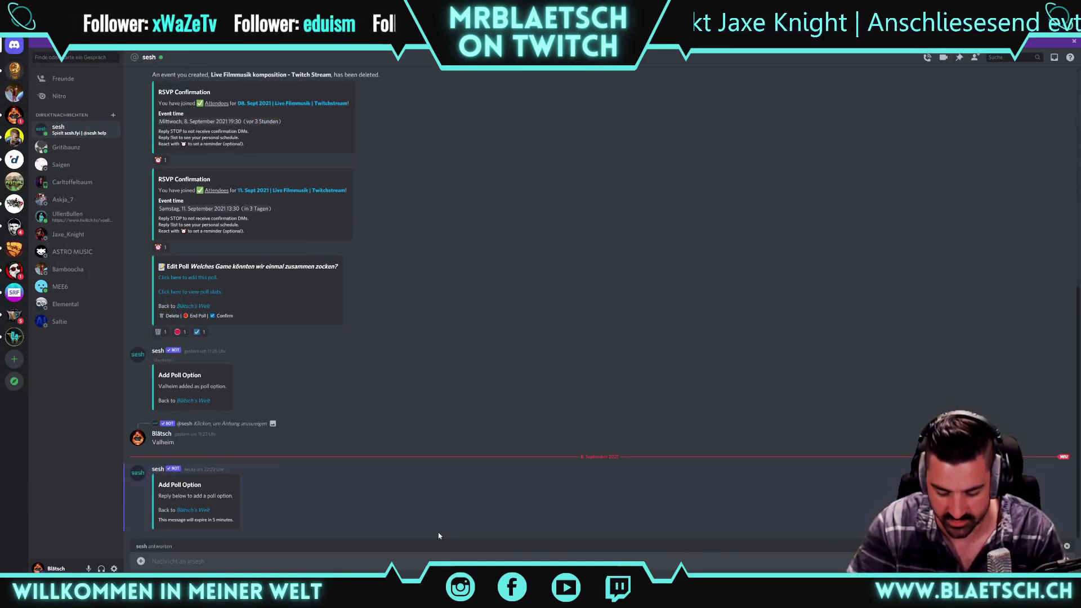
type("Out")
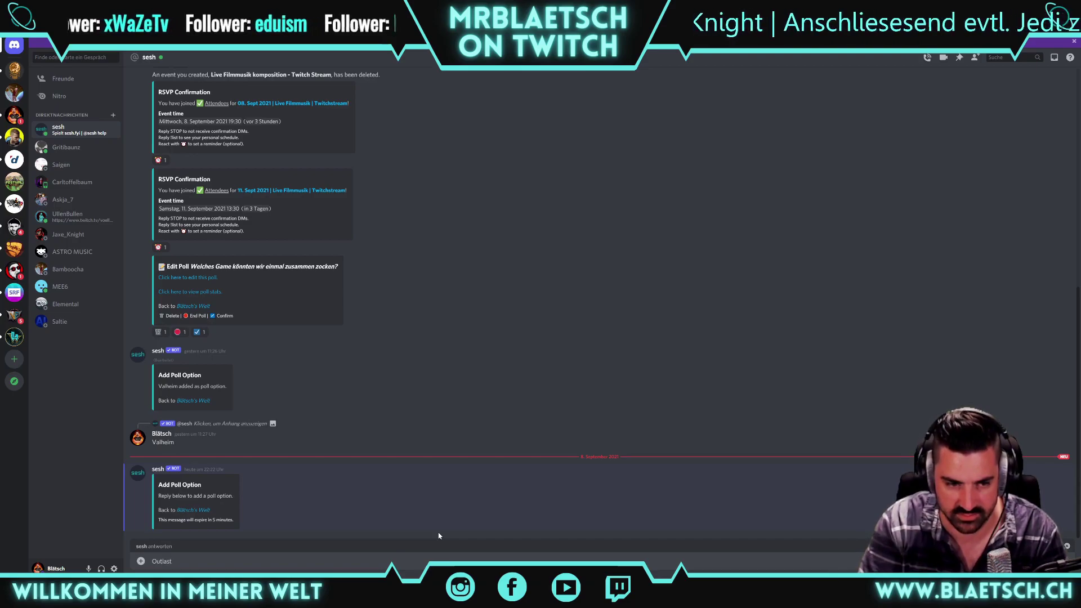
type("last")
key("Return")
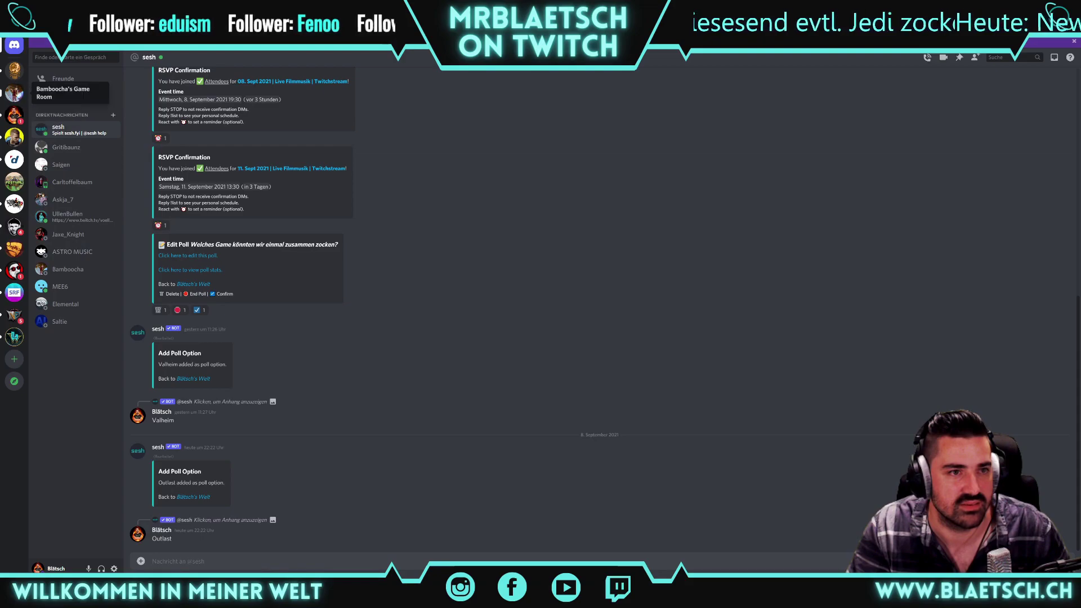
left_click(14, 115)
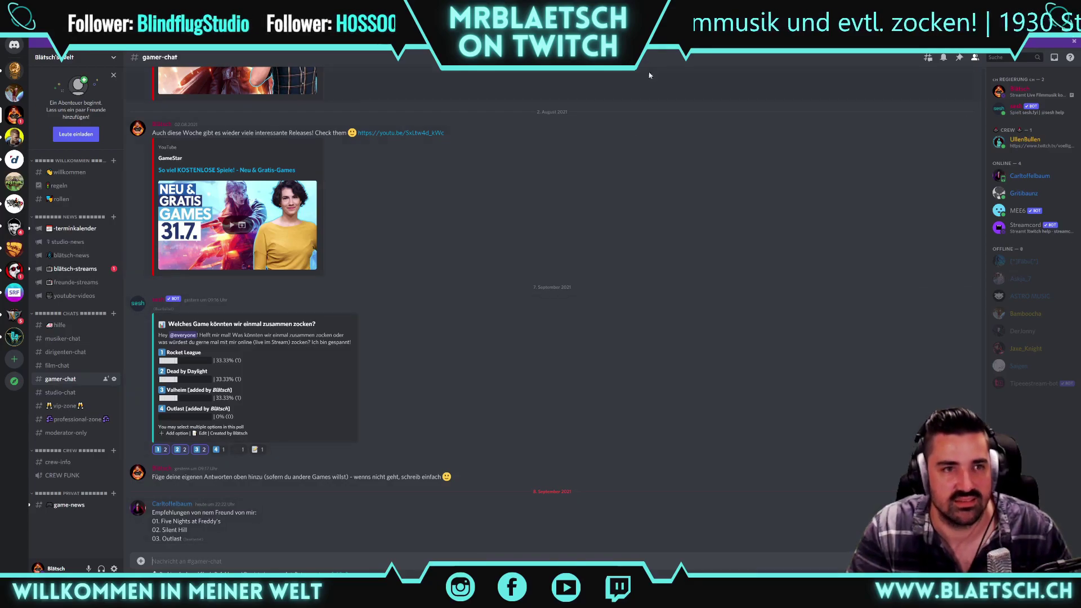
Switch back to Cubase and place the playback position at the start of the fifth cue, bar 176
key("alt+Tab")
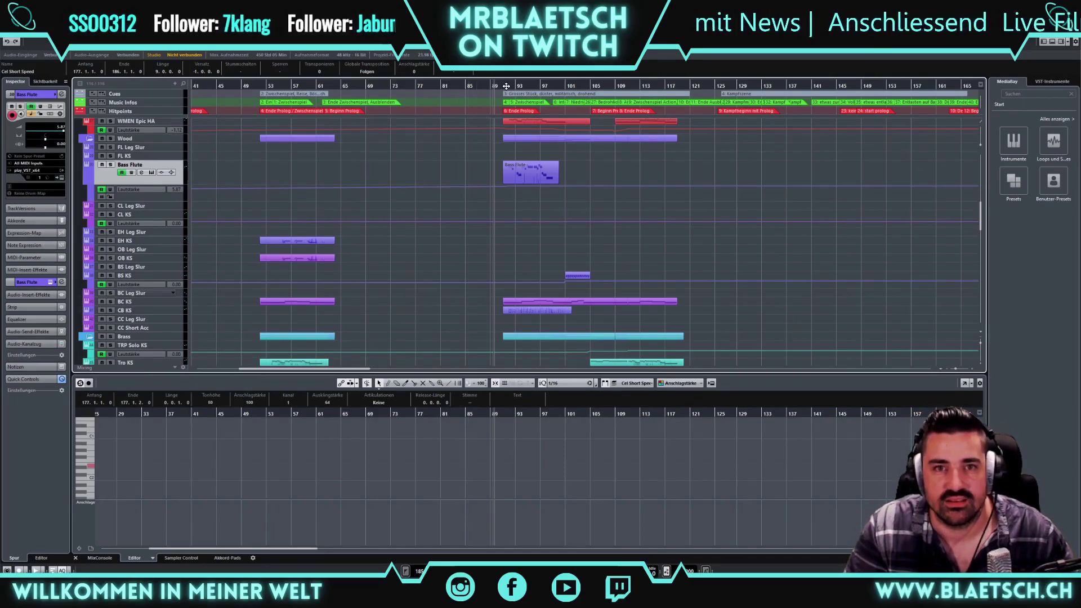
left_click_drag(506, 86, 501, 87)
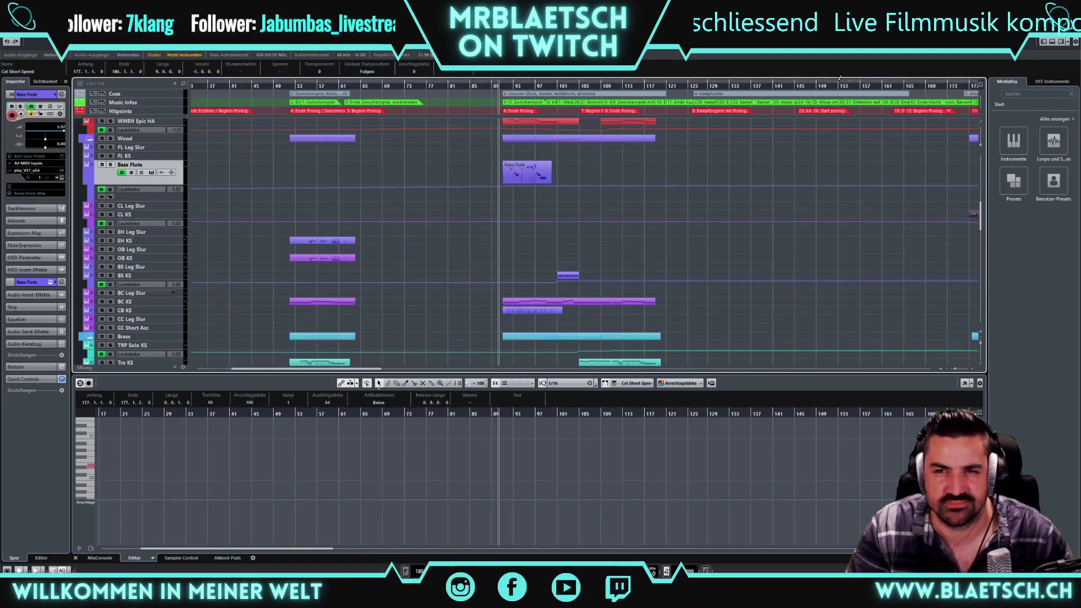
left_click_drag(971, 84, 1004, 83)
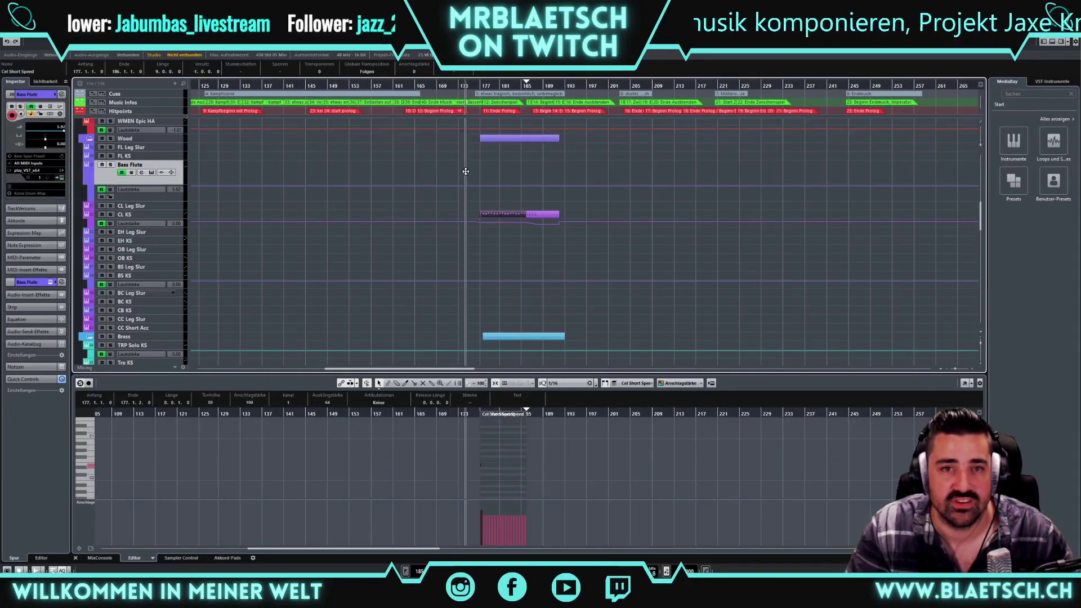
scroll(474, 214, "up", 3)
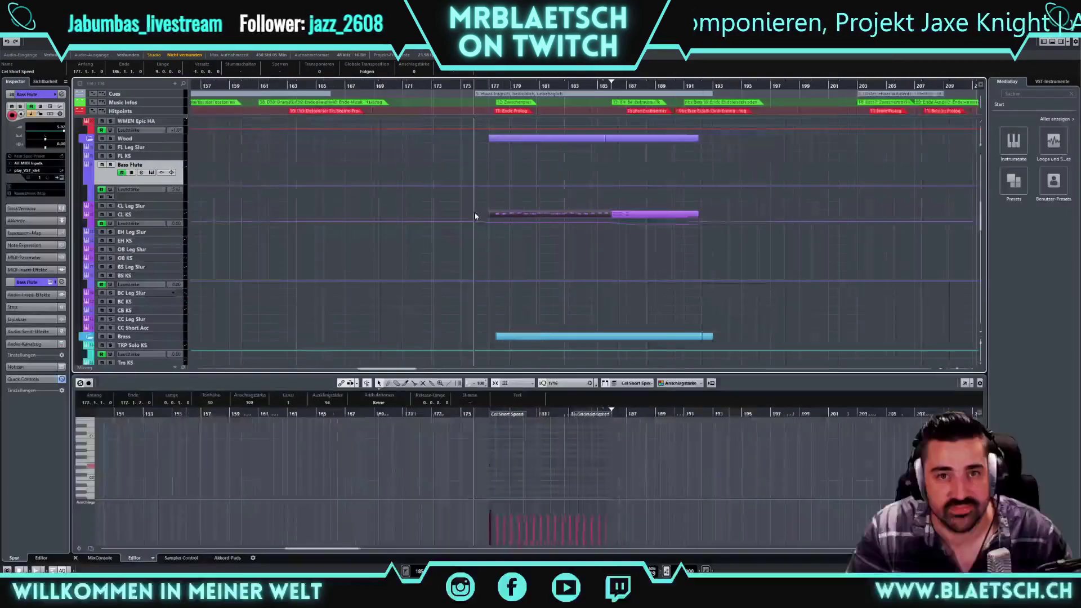
scroll(475, 216, "up", 1)
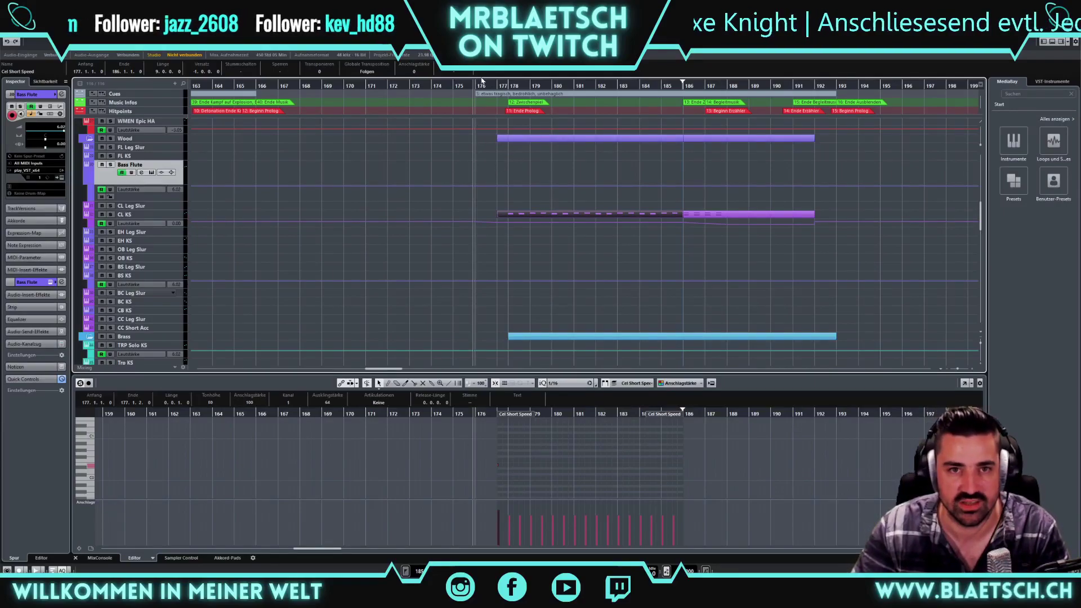
scroll(479, 87, "up", 1)
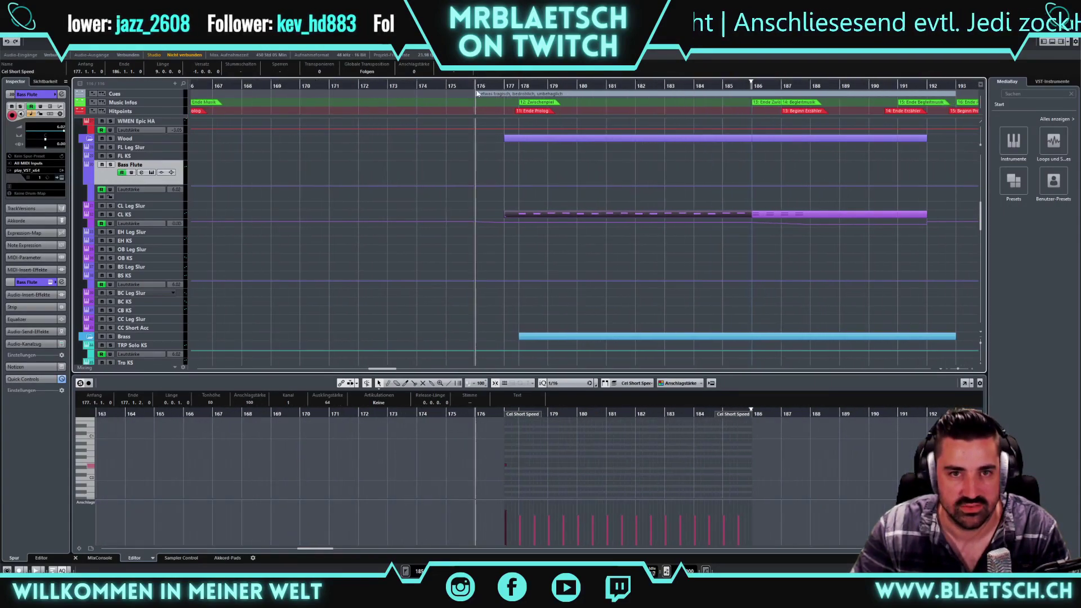